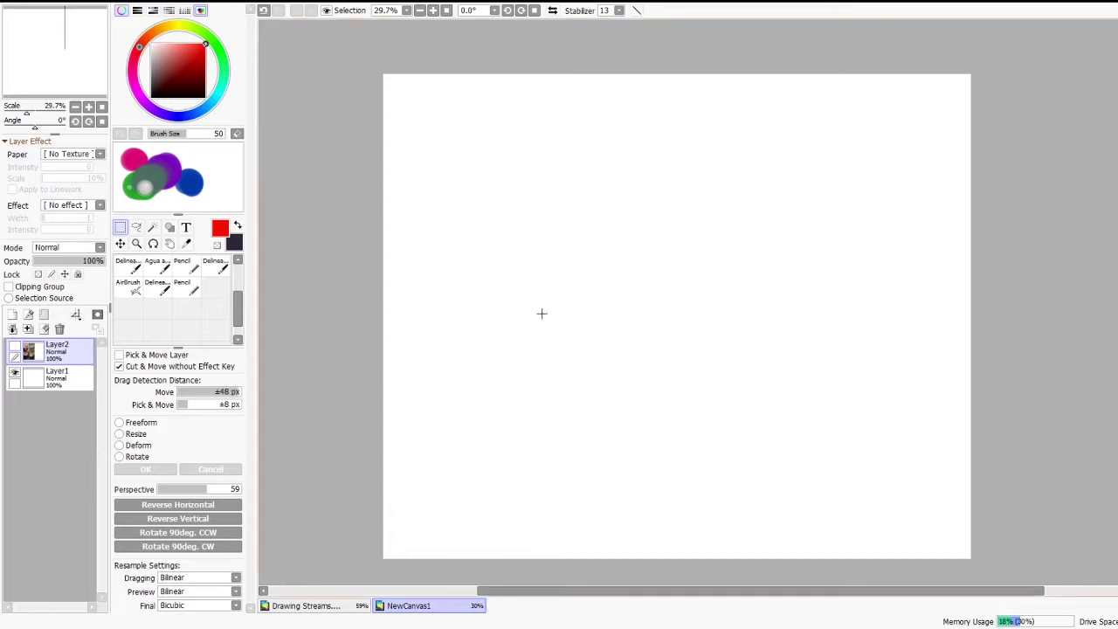
Step: Select the Pencil brush, make Layer1 active and set the brush size to 10
drag(239, 306, 239, 257)
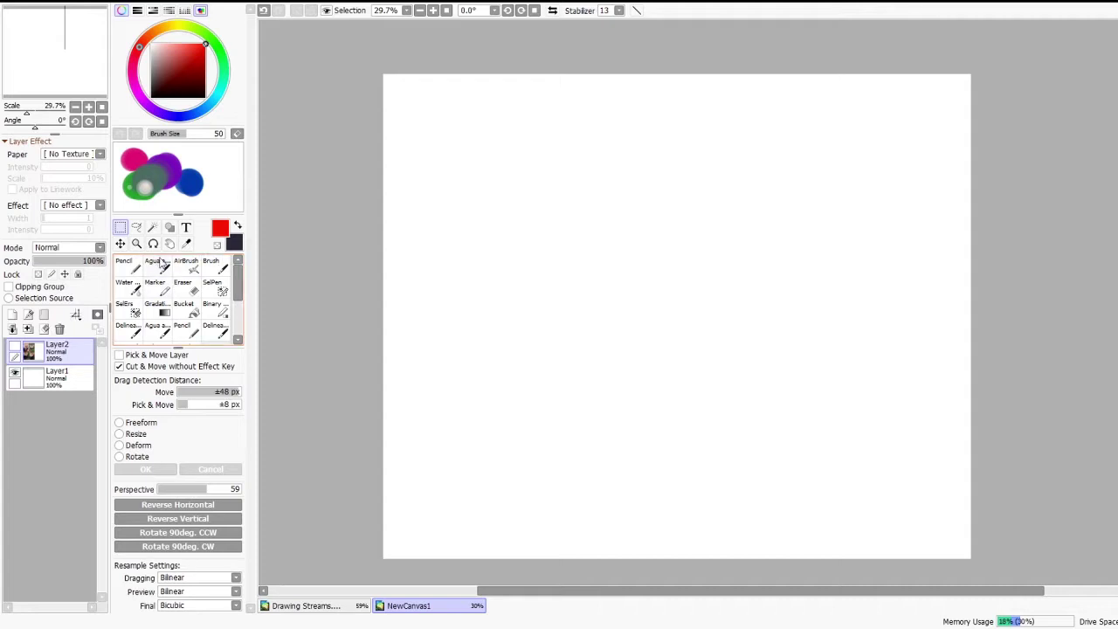
click(127, 266)
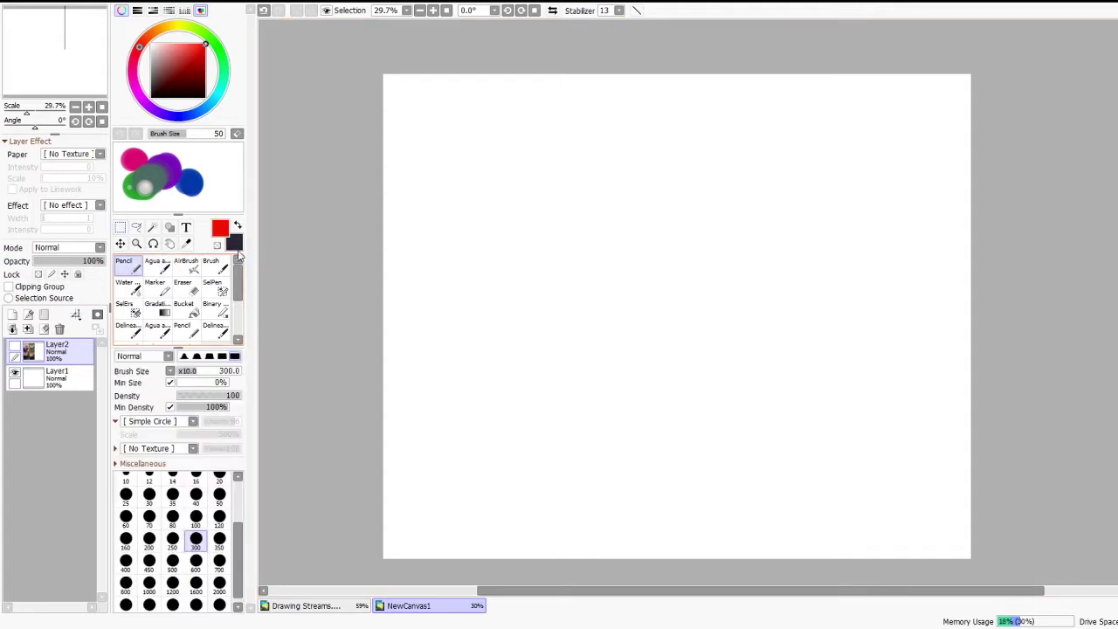
click(77, 378)
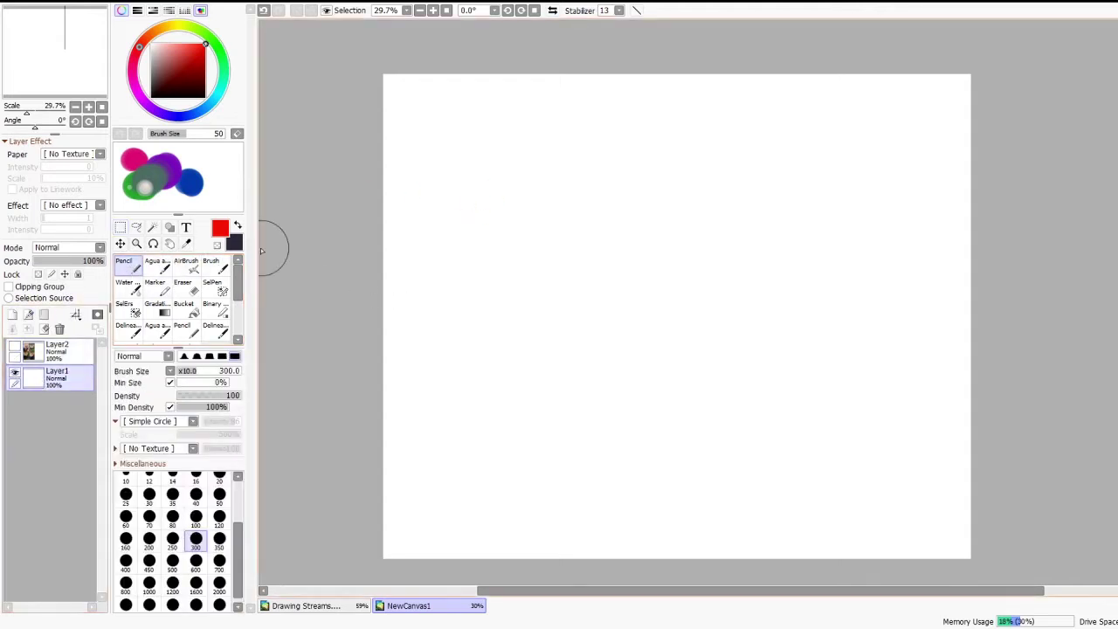
click(126, 479)
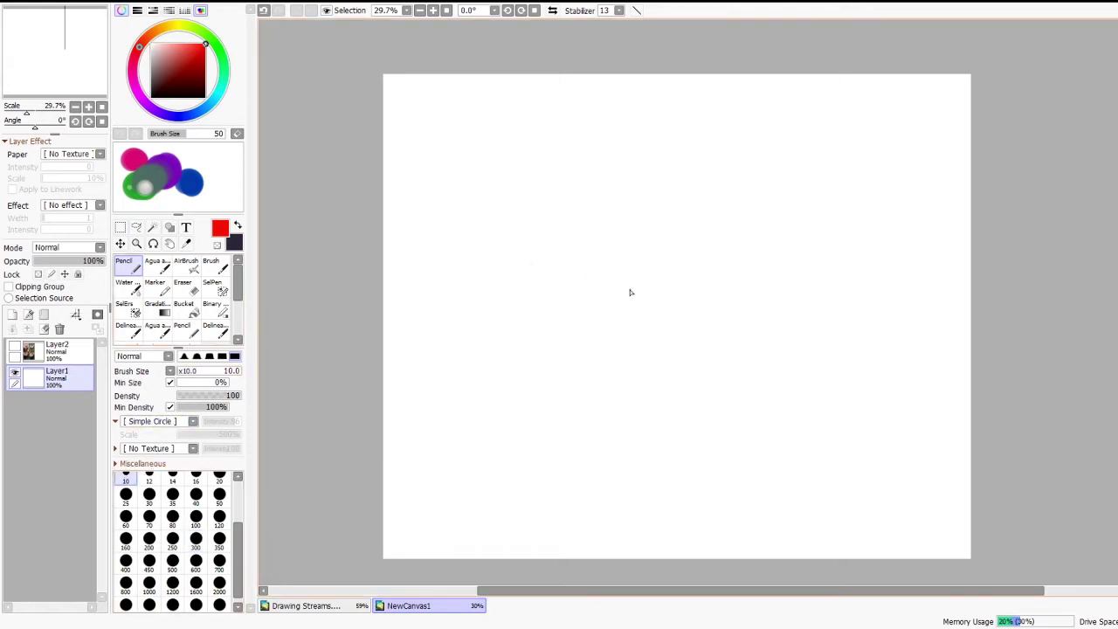
click(218, 479)
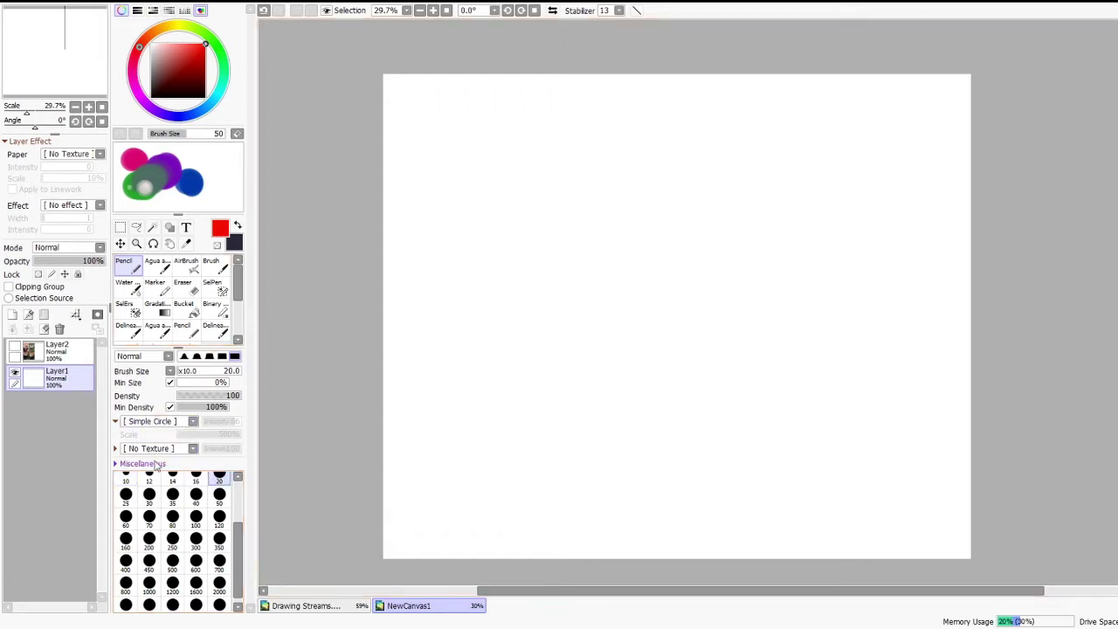
click(125, 479)
scroll(626, 296, down, 1)
scroll(648, 466, up, 2)
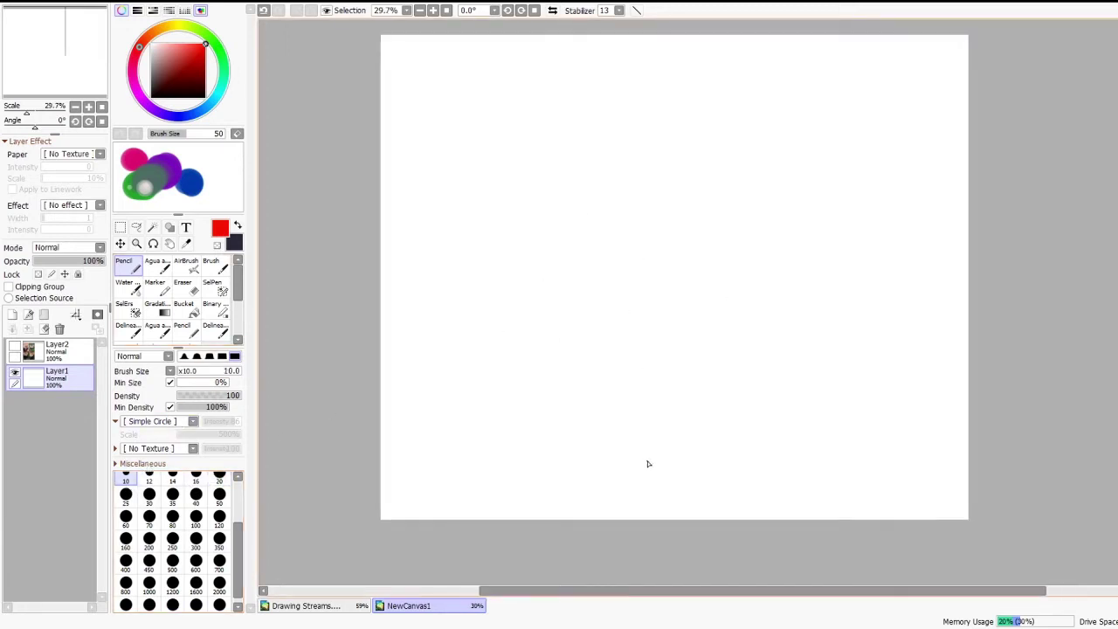
scroll(874, 336, down, 1)
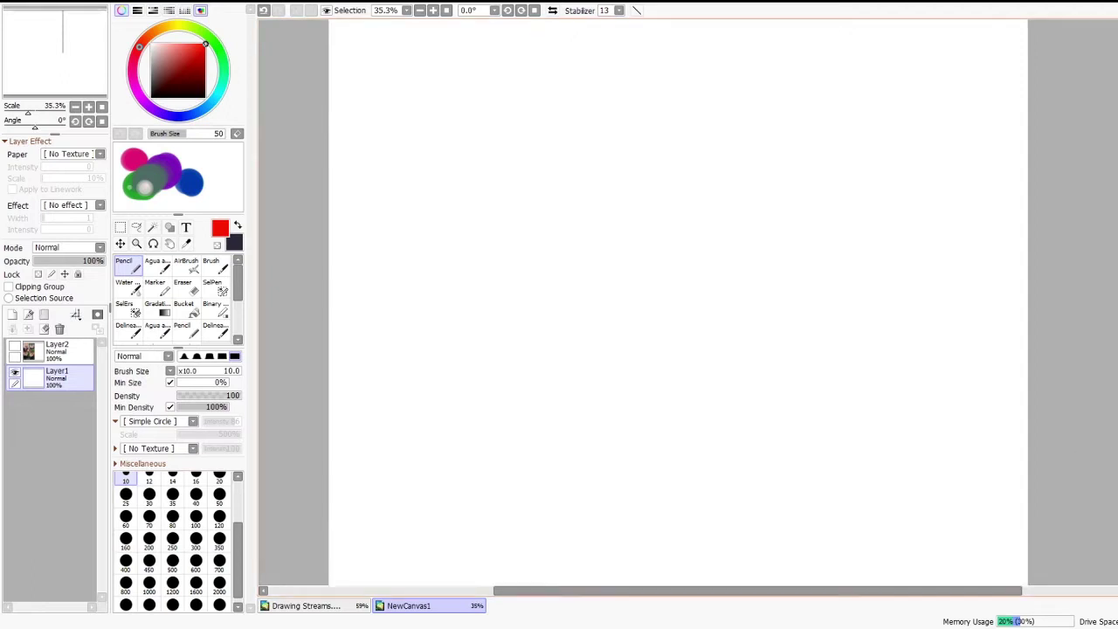
scroll(679, 294, down, 1)
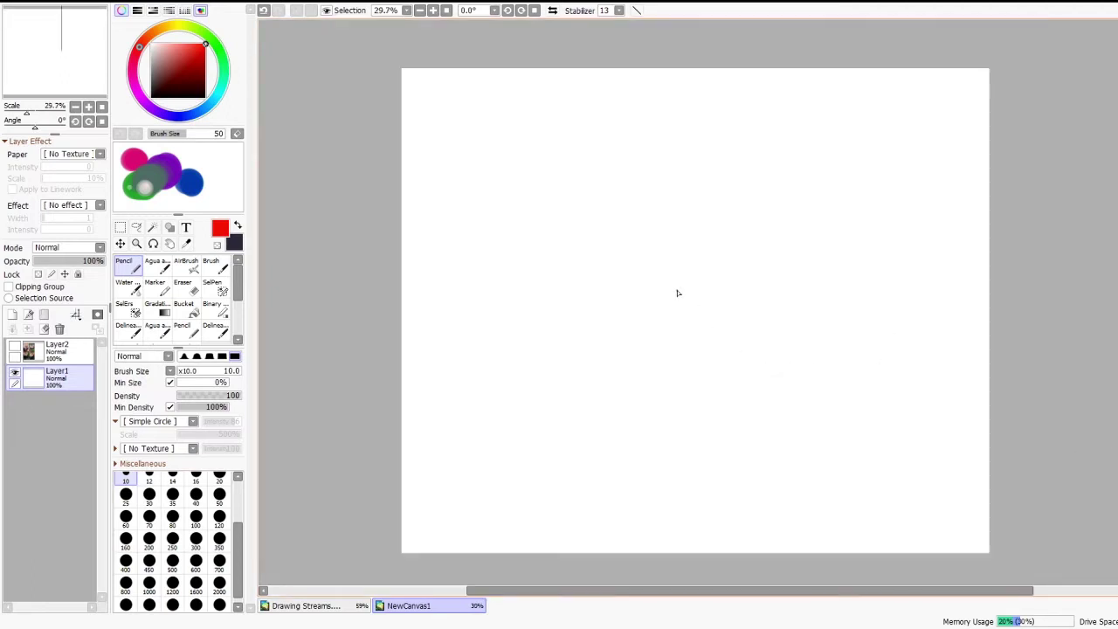
scroll(682, 316, up, 1)
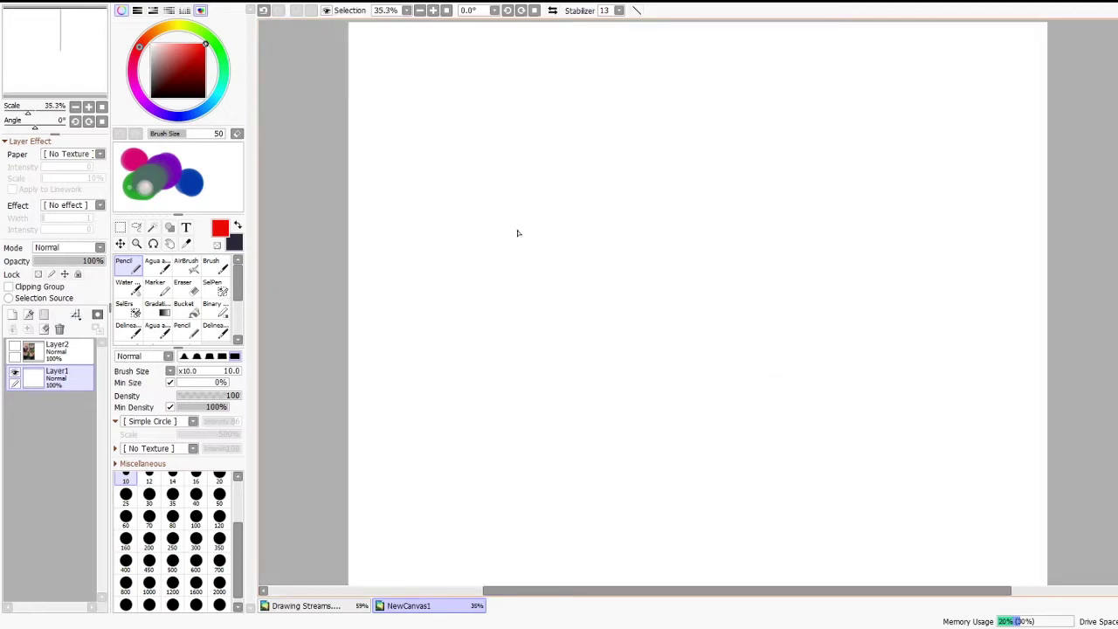
Step: Undo a test stroke and set the drawing colour to black
drag(512, 220, 531, 290)
key(ctrl+z)
click(152, 97)
Step: Sketch the animal head's profile from the front of the muzzle along its bridge and up to the forehead
drag(517, 226, 536, 305)
drag(518, 225, 592, 207)
key(ctrl+z)
mouse_move(517, 225)
mouse_down()
mouse_move(629, 206)
mouse_move(618, 205)
mouse_move(639, 201)
mouse_move(645, 160)
mouse_move(705, 137)
mouse_up()
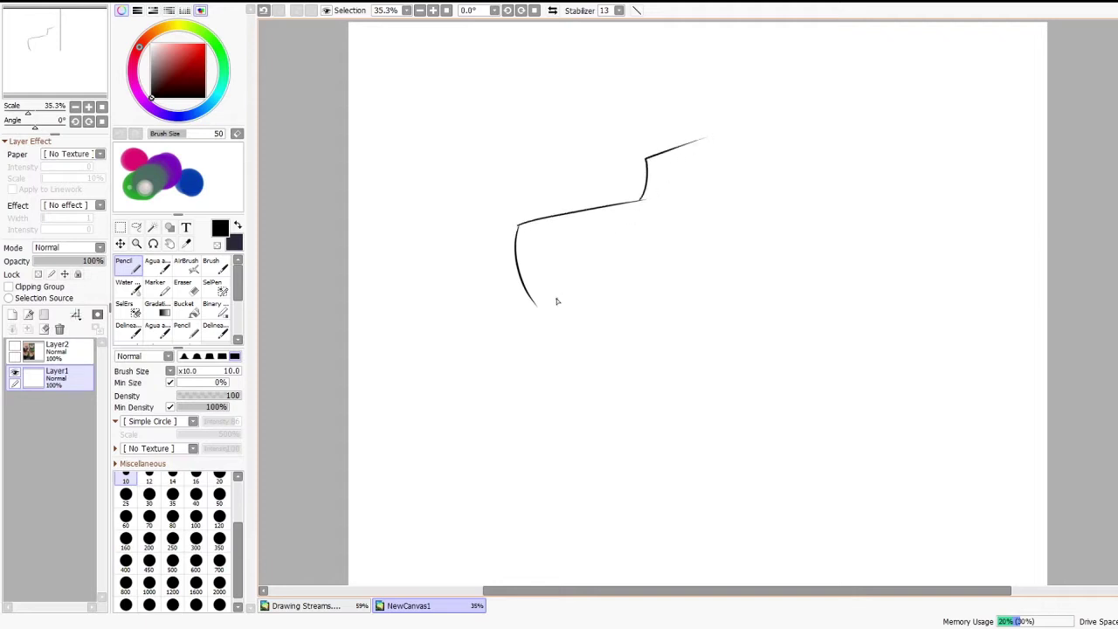
Step: Draw the chin, lower jaw line, curved cheek and near eye of the animal head
drag(536, 306, 525, 352)
key(ctrl+z)
drag(531, 299, 539, 369)
key(ctrl+z)
mouse_move(536, 306)
mouse_down()
mouse_move(534, 366)
mouse_move(618, 364)
mouse_move(716, 320)
mouse_up()
key(ctrl+z)
mouse_move(632, 368)
mouse_down()
mouse_move(735, 351)
mouse_move(724, 353)
mouse_move(757, 281)
mouse_up()
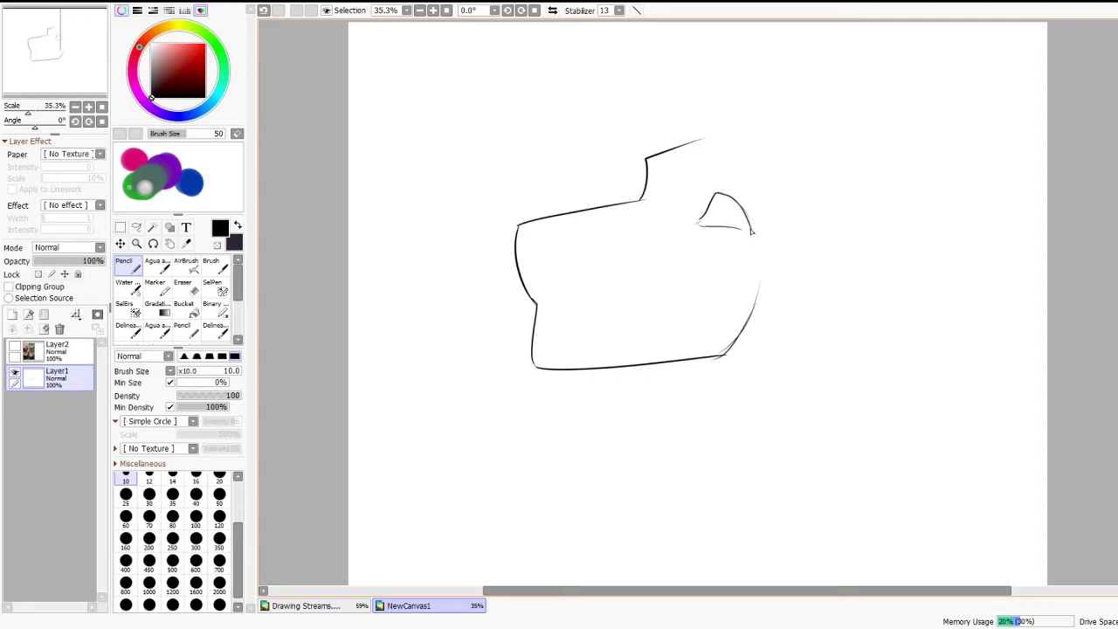
Step: Add the nose, the curved mouth line and the narrow far eye to the face
mouse_move(520, 227)
mouse_down()
mouse_move(550, 246)
mouse_move(517, 223)
mouse_up()
mouse_move(545, 303)
mouse_down()
mouse_move(587, 327)
mouse_move(557, 310)
mouse_move(651, 326)
mouse_up()
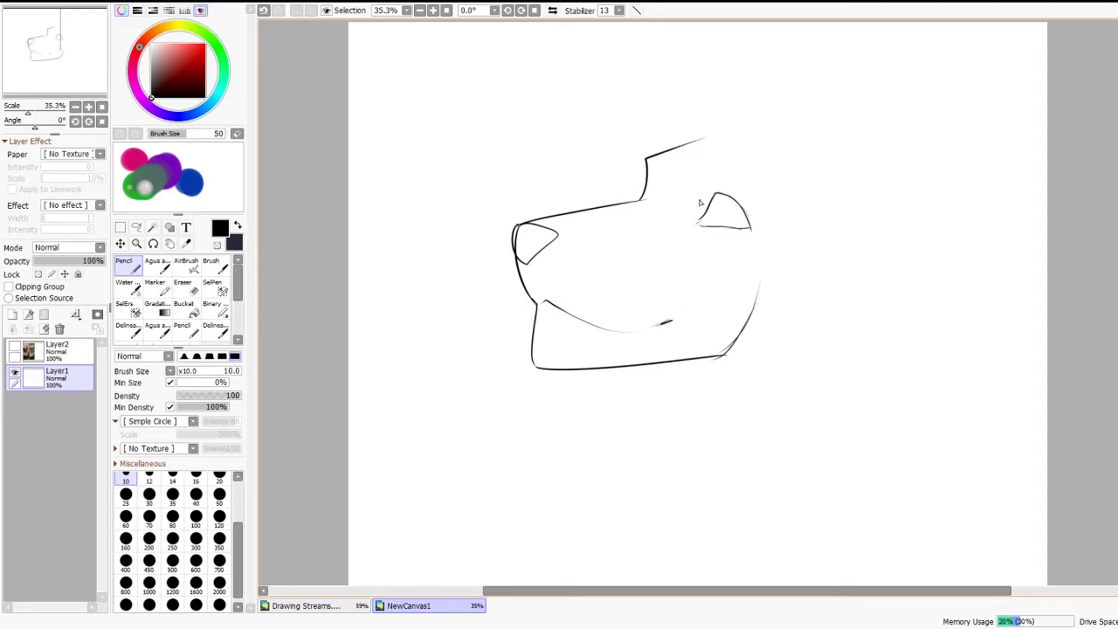
key(ctrl+z)
drag(647, 200, 666, 181)
key(ctrl+z)
drag(647, 199, 653, 197)
Step: Set the brush size to 25 and draw the top and back of the skull and both neck lines
click(126, 494)
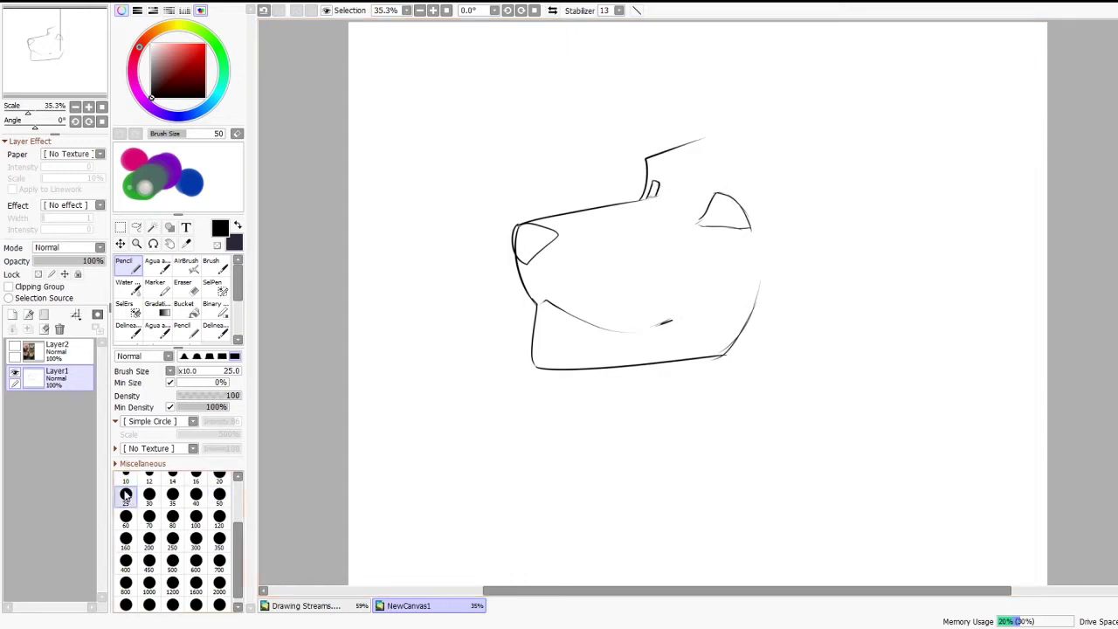
drag(674, 151, 706, 43)
key(ctrl+z)
drag(666, 150, 786, 114)
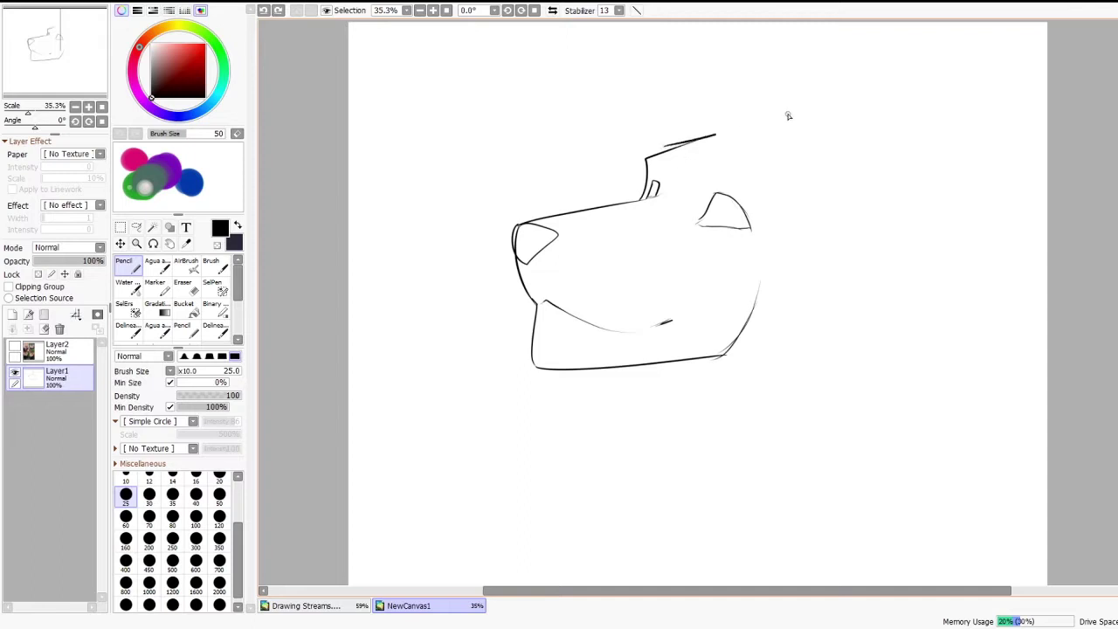
key(ctrl+z)
mouse_move(700, 142)
mouse_down()
mouse_move(812, 125)
mouse_move(858, 321)
mouse_move(801, 390)
mouse_move(827, 384)
mouse_up()
drag(620, 366, 674, 426)
drag(834, 367, 836, 435)
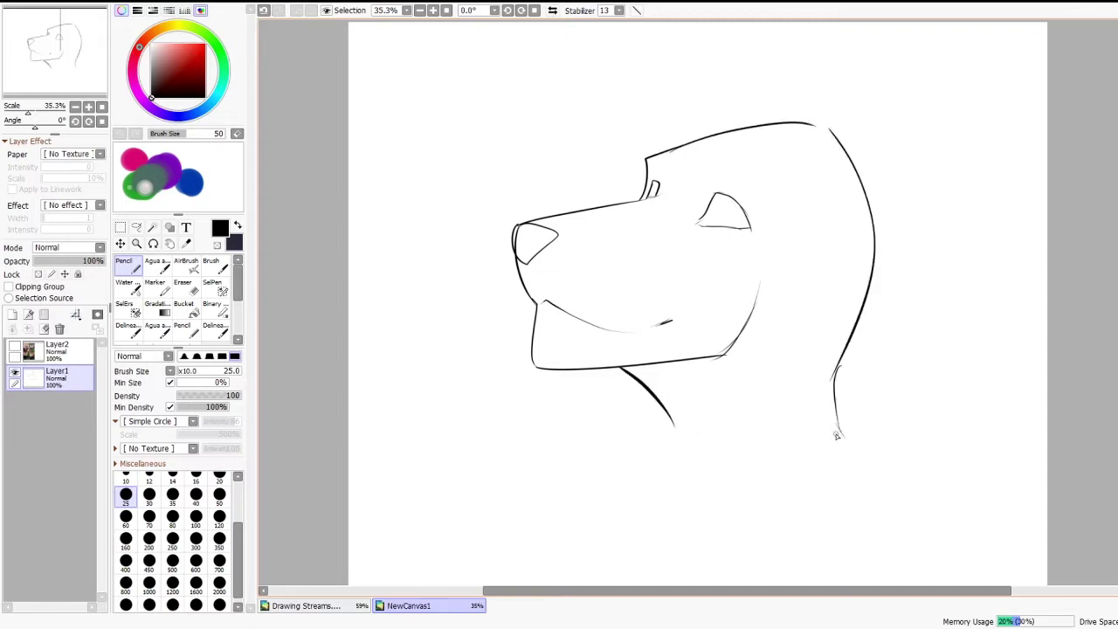
mouse_move(671, 147)
mouse_down()
mouse_move(726, 55)
mouse_move(761, 115)
mouse_up()
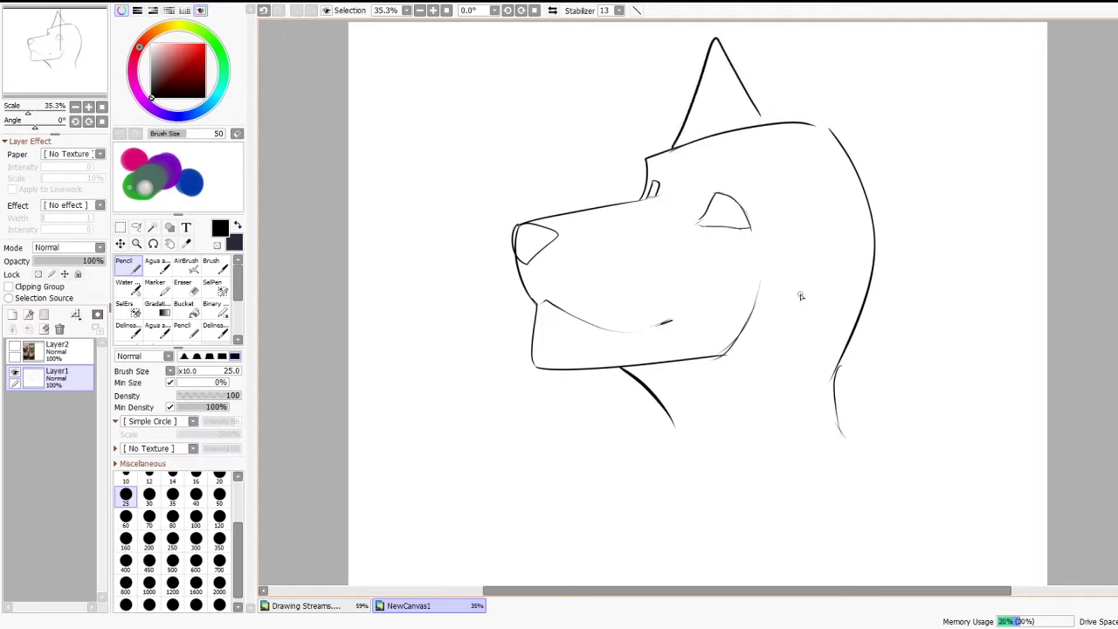
mouse_move(804, 299)
mouse_down()
mouse_move(803, 113)
mouse_move(825, 298)
mouse_up()
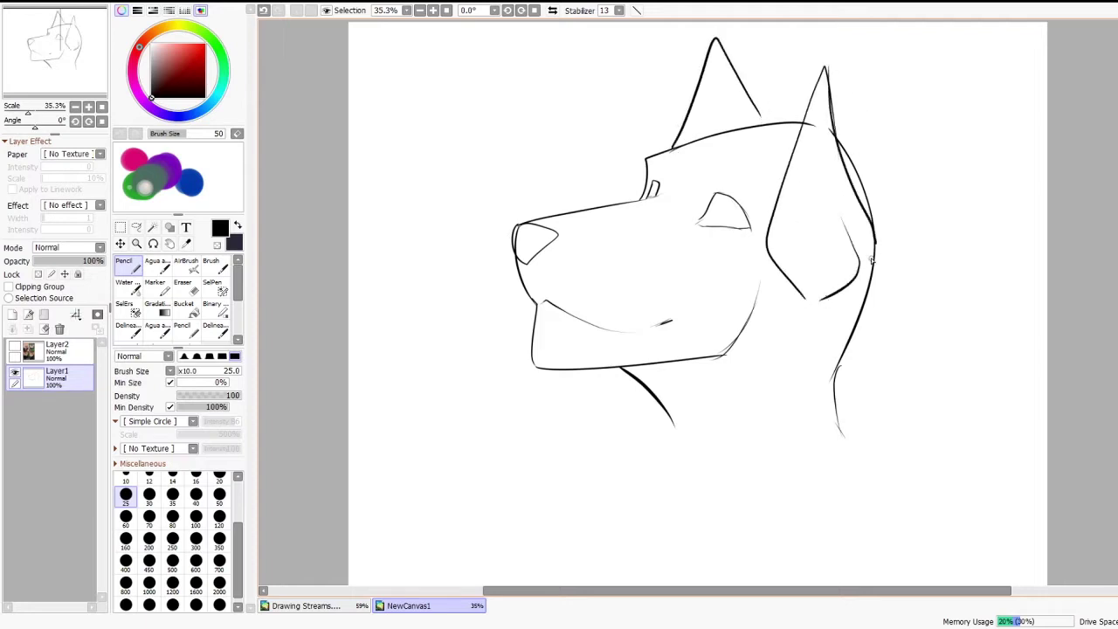
key(ctrl+z)
key(ctrl+z)
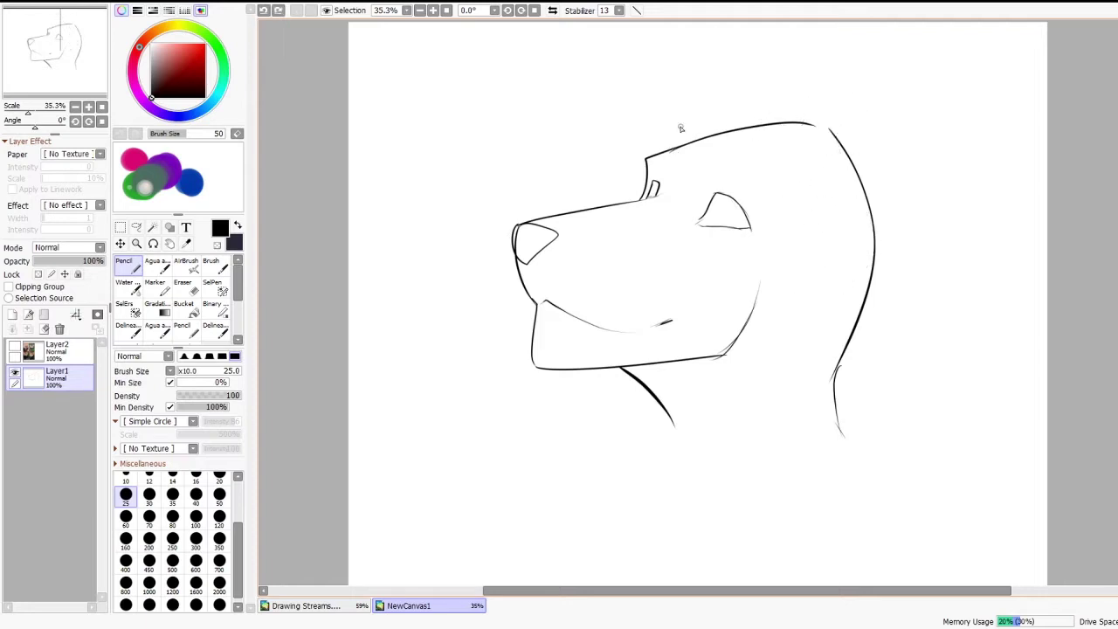
Step: Draw two short ears with inner-ear lines, one above the forehead and one on the side of the head
mouse_move(662, 154)
mouse_down()
mouse_move(671, 109)
mouse_move(686, 152)
mouse_up()
mouse_move(778, 186)
mouse_down()
mouse_move(803, 249)
mouse_move(793, 253)
mouse_up()
drag(779, 202, 776, 233)
drag(817, 177, 792, 253)
key(ctrl+z)
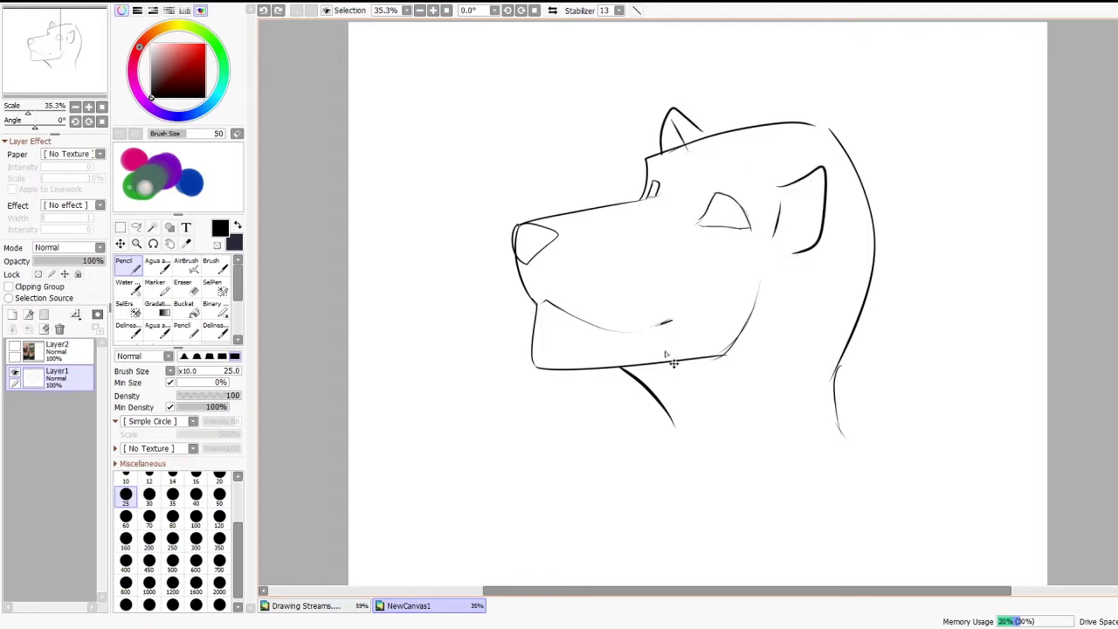
key(ctrl+z)
key(ctrl+z)
mouse_move(802, 183)
mouse_down()
mouse_move(831, 218)
mouse_move(810, 247)
mouse_up()
key(ctrl+z)
drag(791, 184, 822, 241)
drag(835, 172, 808, 227)
Step: Add fur tufts on the brow and zigzag fur beneath the chin along the throat
drag(646, 148, 607, 139)
mouse_move(644, 152)
mouse_down()
mouse_move(612, 145)
mouse_move(677, 159)
mouse_up()
mouse_move(578, 356)
mouse_down()
mouse_move(561, 405)
mouse_move(572, 384)
mouse_move(605, 394)
mouse_up()
key(ctrl+z)
mouse_move(620, 383)
mouse_down()
mouse_move(606, 422)
mouse_move(653, 417)
mouse_up()
drag(651, 423, 626, 472)
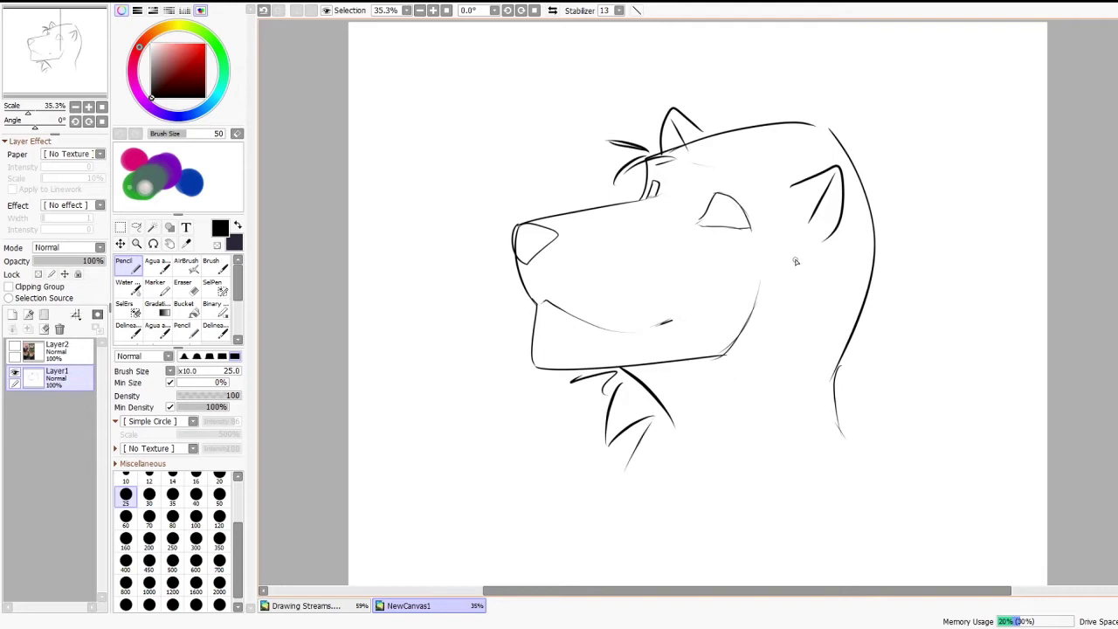
Step: Draw jagged fur on the cheek, below the side ear and around the base of the neck
drag(790, 263, 843, 348)
key(ctrl+z)
mouse_move(758, 294)
mouse_down()
mouse_move(765, 257)
mouse_move(763, 235)
mouse_move(844, 263)
mouse_up()
mouse_move(857, 273)
mouse_down()
mouse_move(858, 387)
mouse_move(783, 449)
mouse_up()
drag(798, 423, 723, 462)
drag(699, 461, 669, 442)
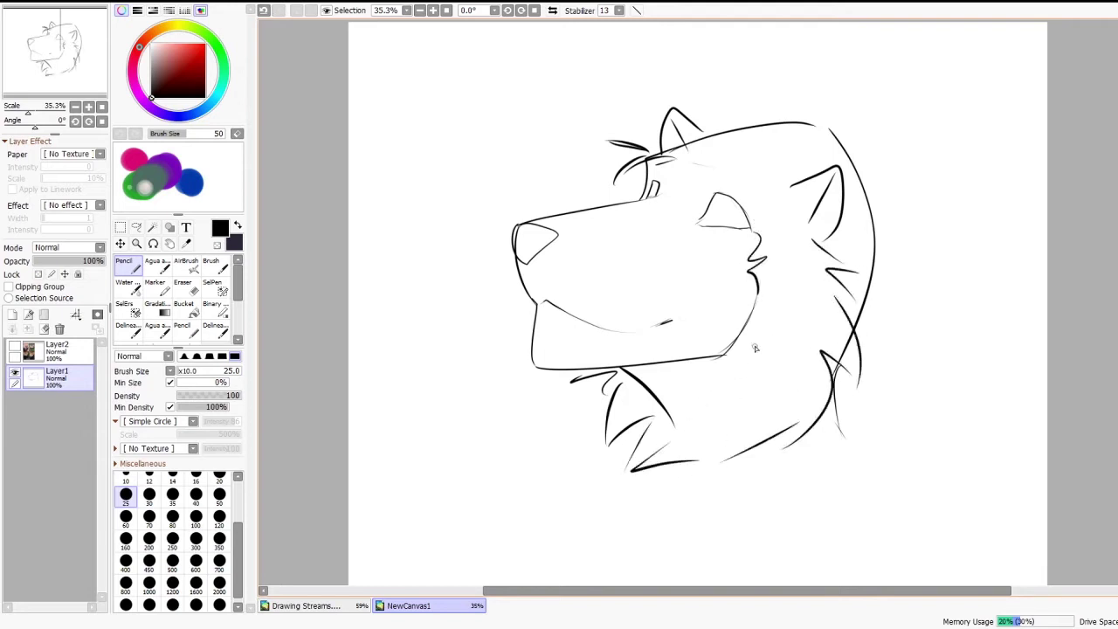
Step: Undo the sketch strokes one after another, including the fur, ears, skull and neck
key(ctrl+z)
key(ctrl+z)
key(ctrl+z)
key(ctrl+z)
key(ctrl+z)
key(ctrl+z)
key(ctrl+z)
key(ctrl+z)
key(ctrl+z)
key(ctrl+z)
key(ctrl+z)
key(ctrl+z)
key(ctrl+z)
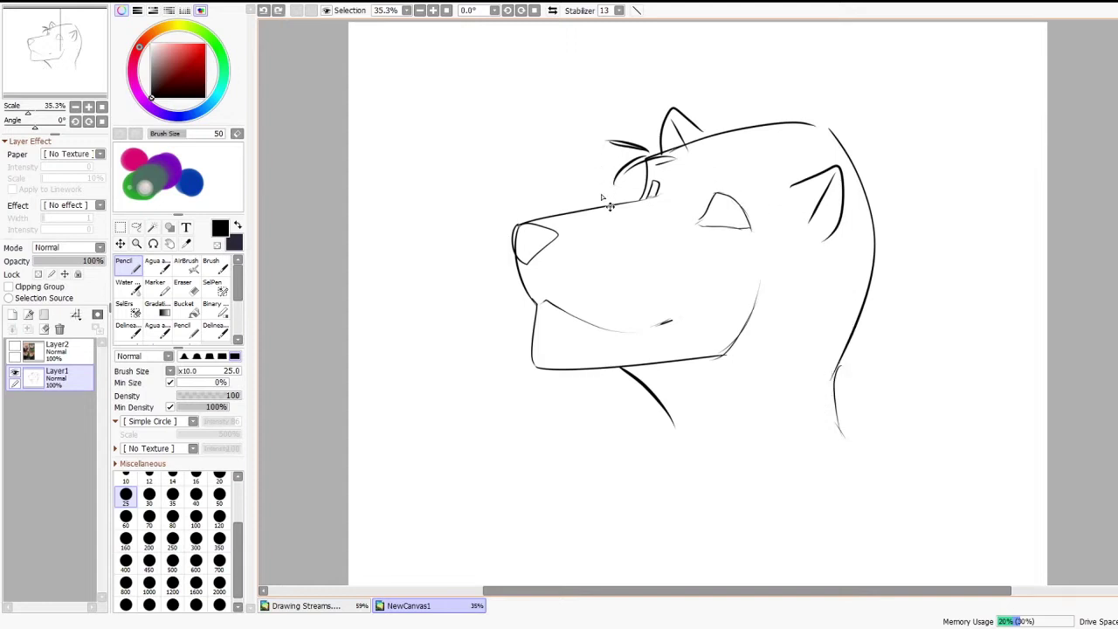
key(ctrl+z)
key(ctrl+z)
key(ctrl+z)
key(ctrl+z)
key(ctrl+z)
key(ctrl+z)
key(ctrl+z)
key(ctrl+z)
key(ctrl+z)
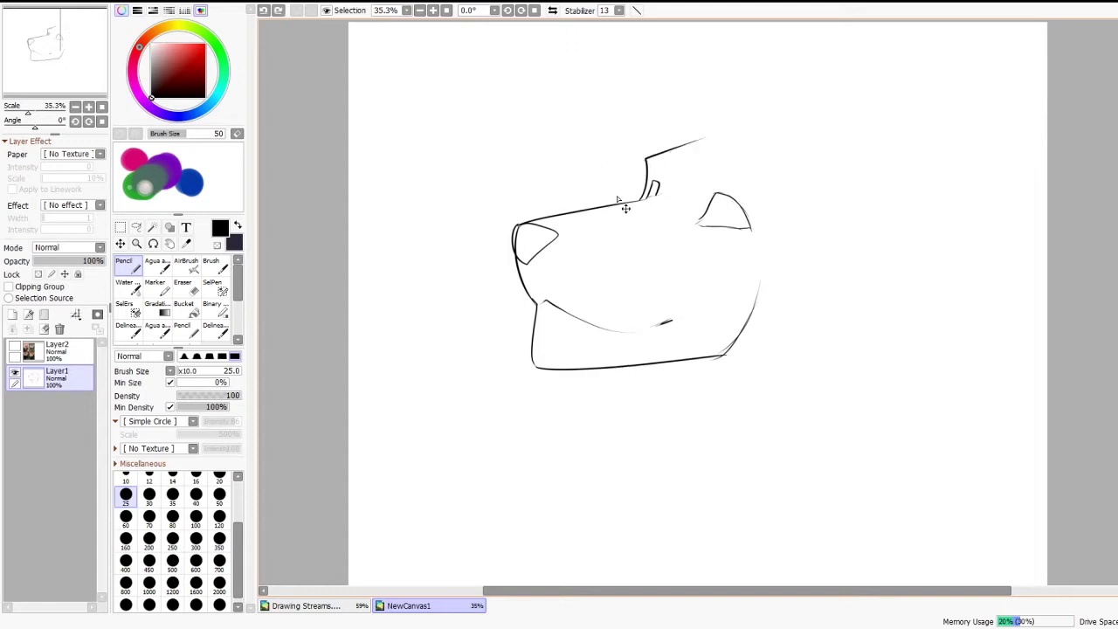
key(ctrl+z)
key(ctrl+z)
key(ctrl+z)
Step: Delete Layer1, add a new empty layer above Layer2 and set the Pencil size to 10
click(61, 330)
click(12, 314)
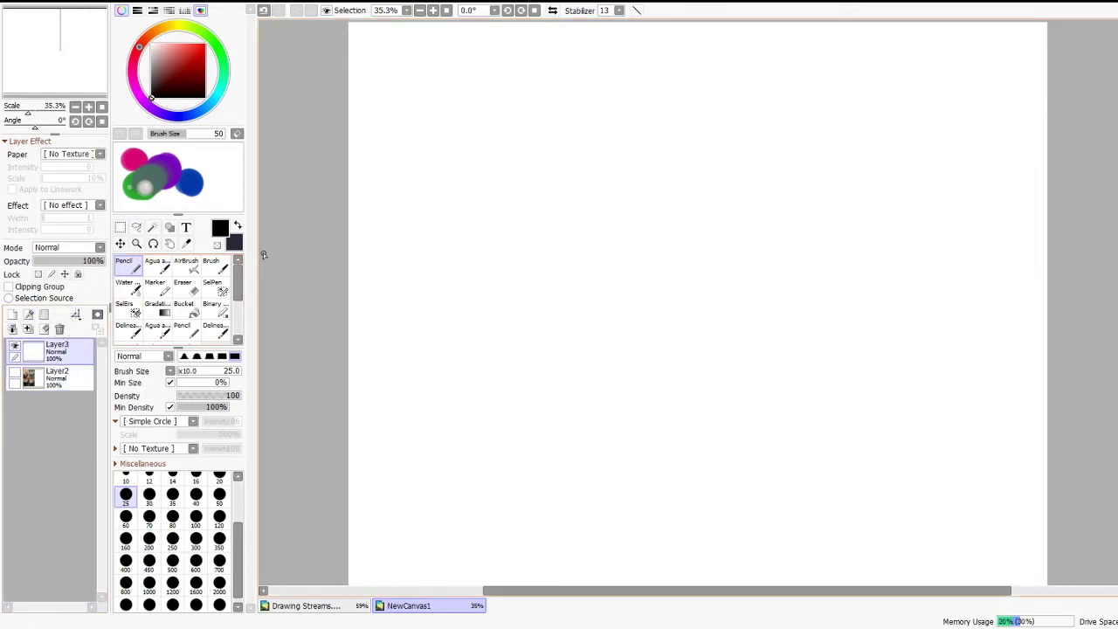
click(125, 479)
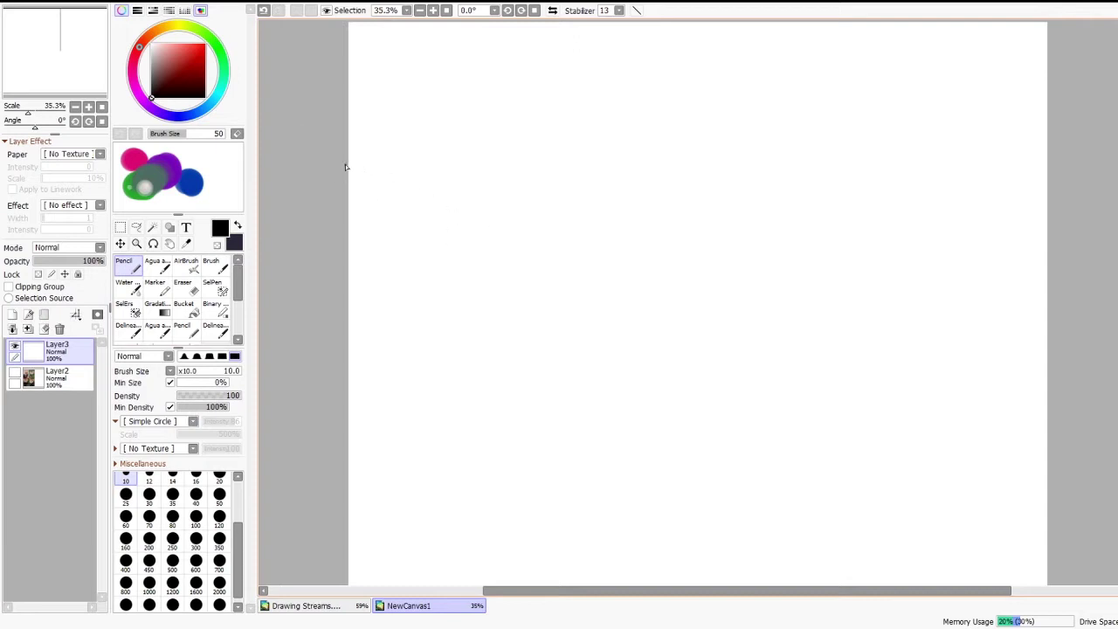
Step: Show the red panda photo layer, Layer2, then scale it down slightly and move it to the middle of the canvas
click(15, 373)
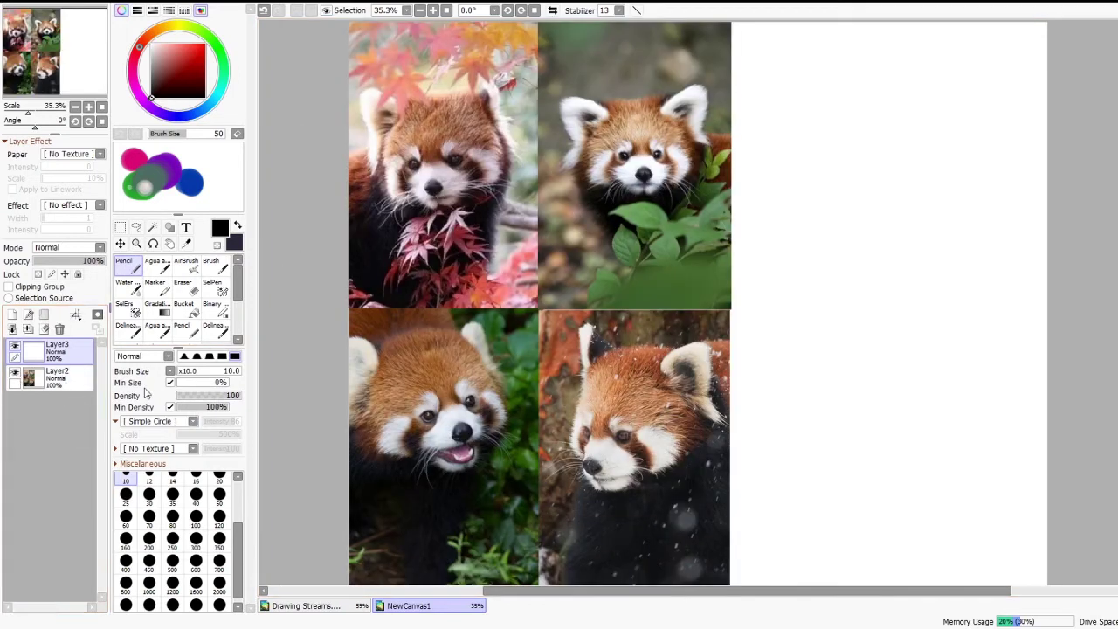
click(86, 382)
scroll(547, 452, down, 1)
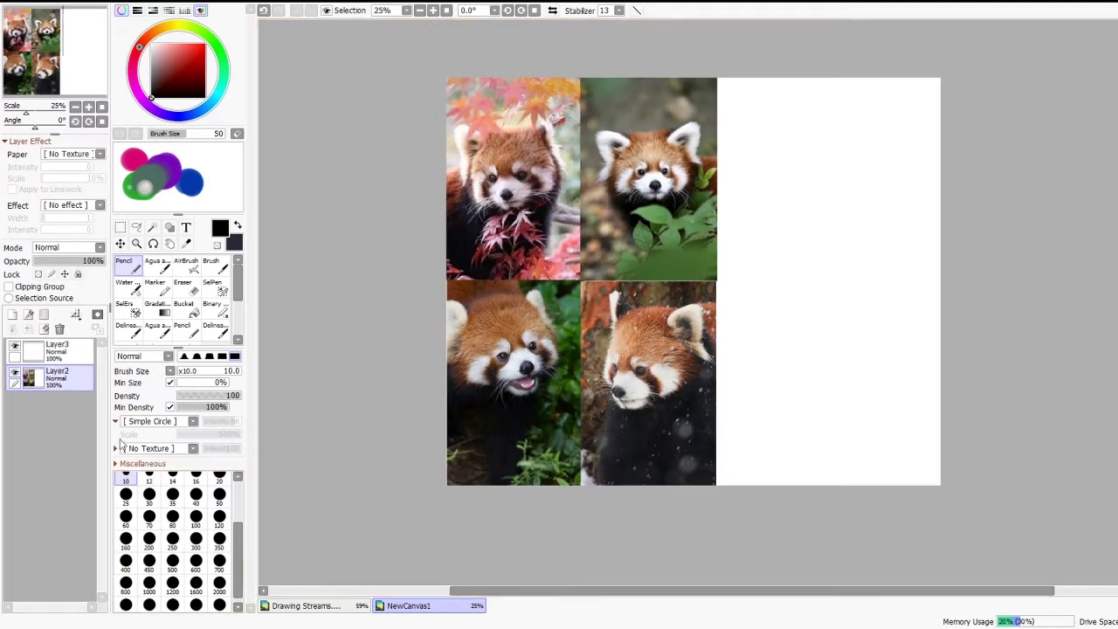
key(ctrl+t)
drag(449, 485, 470, 452)
drag(524, 384, 624, 401)
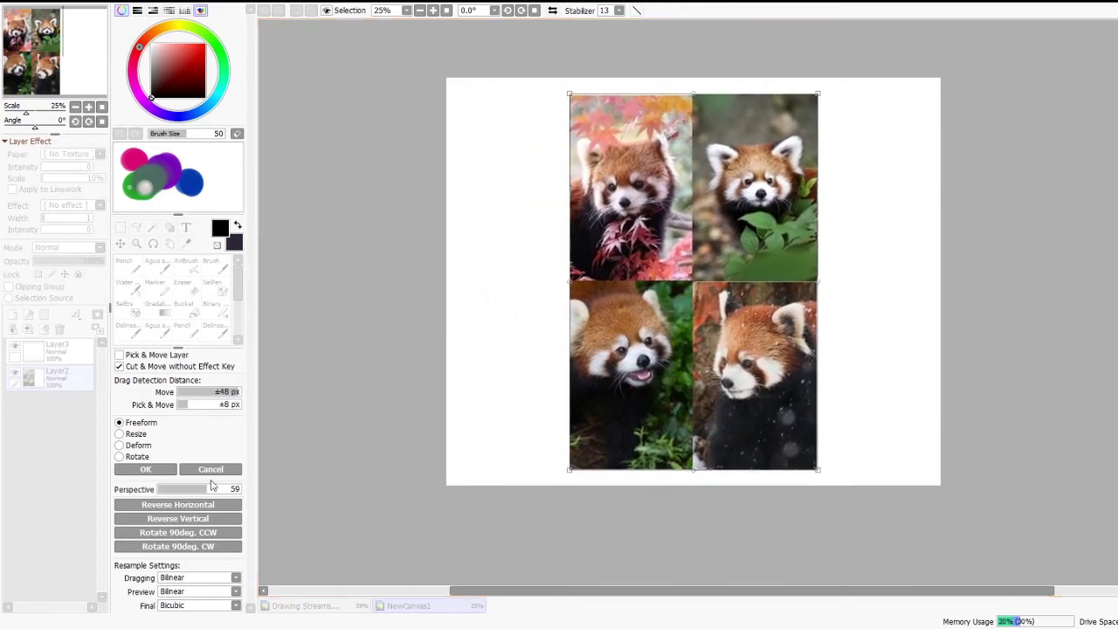
click(147, 469)
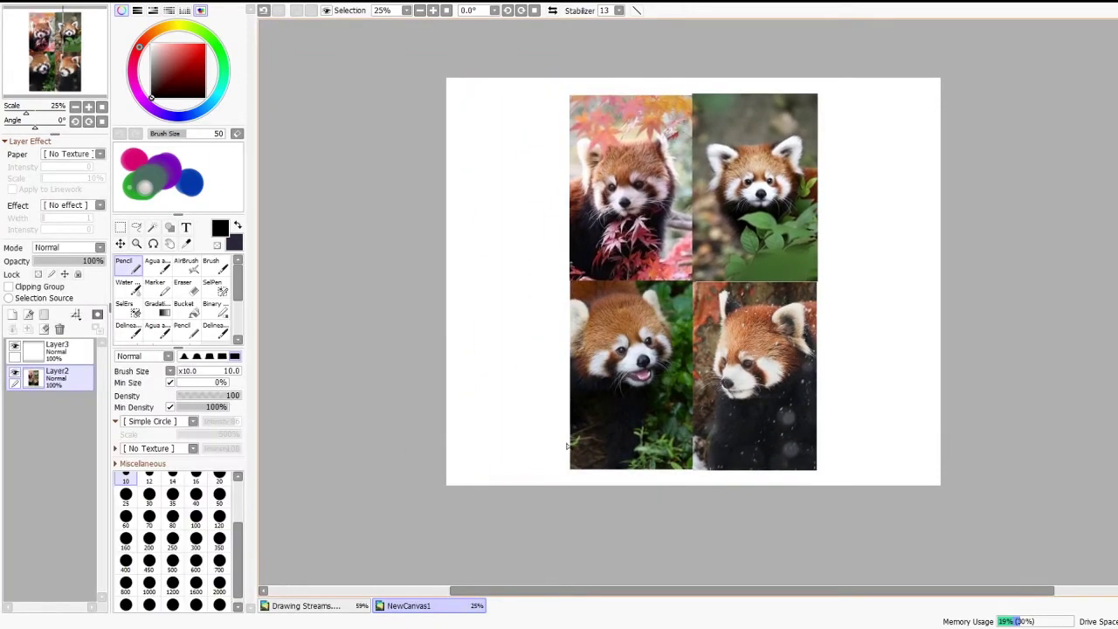
Step: Examine the four red panda reference photos up close, comparing their head angles, ears, muzzles and facial markings
scroll(692, 325, up, 2)
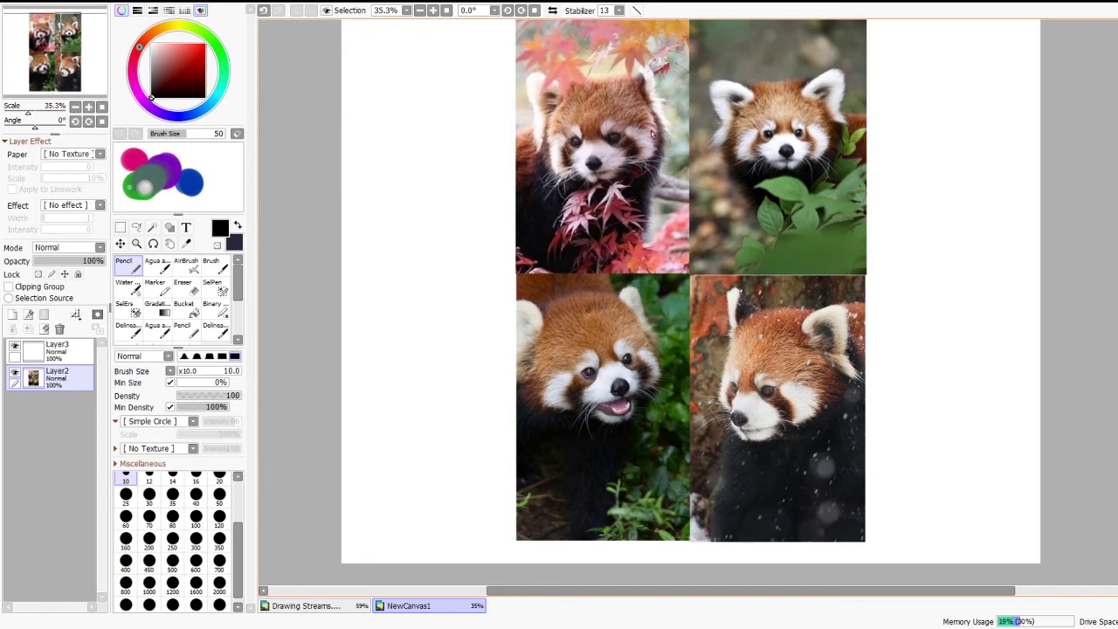
scroll(804, 186, up, 1)
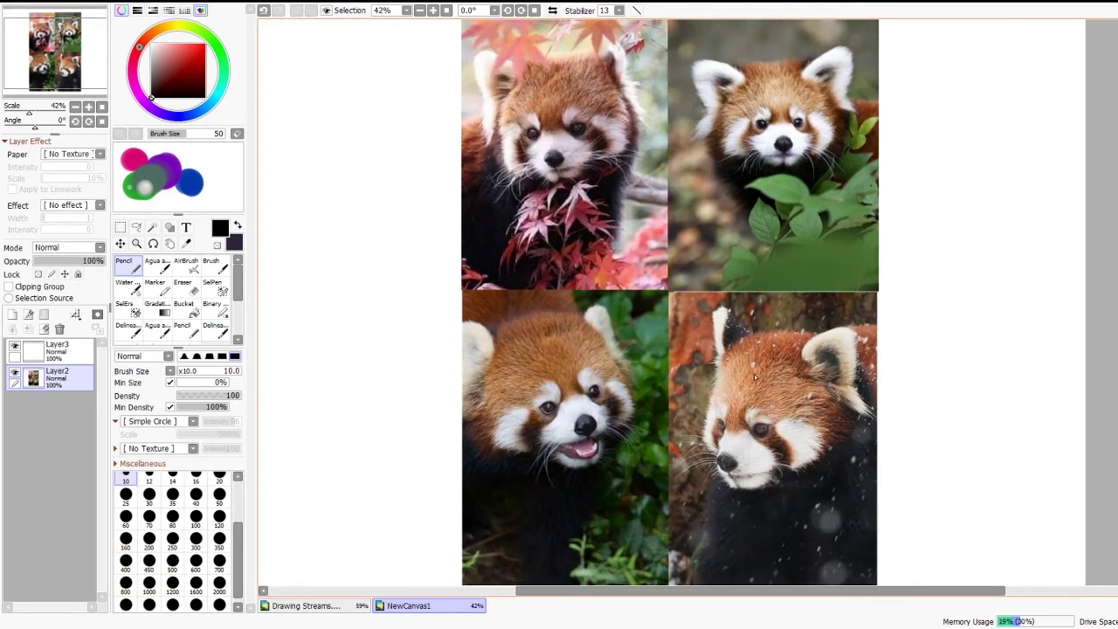
scroll(698, 186, down, 2)
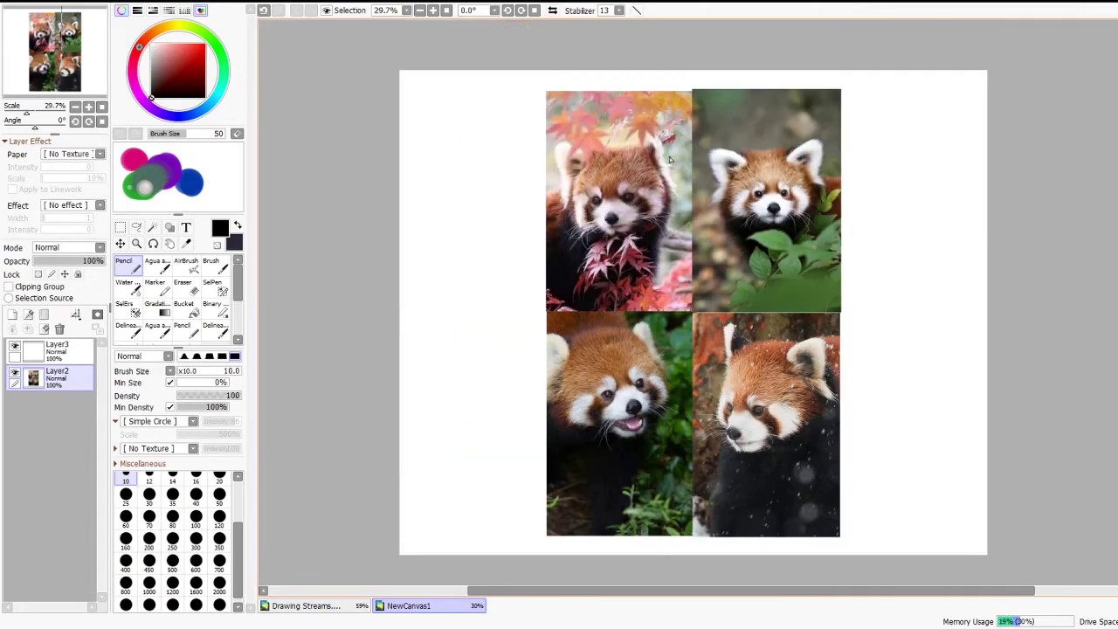
scroll(694, 185, up, 5)
scroll(636, 212, down, 2)
scroll(585, 248, down, 2)
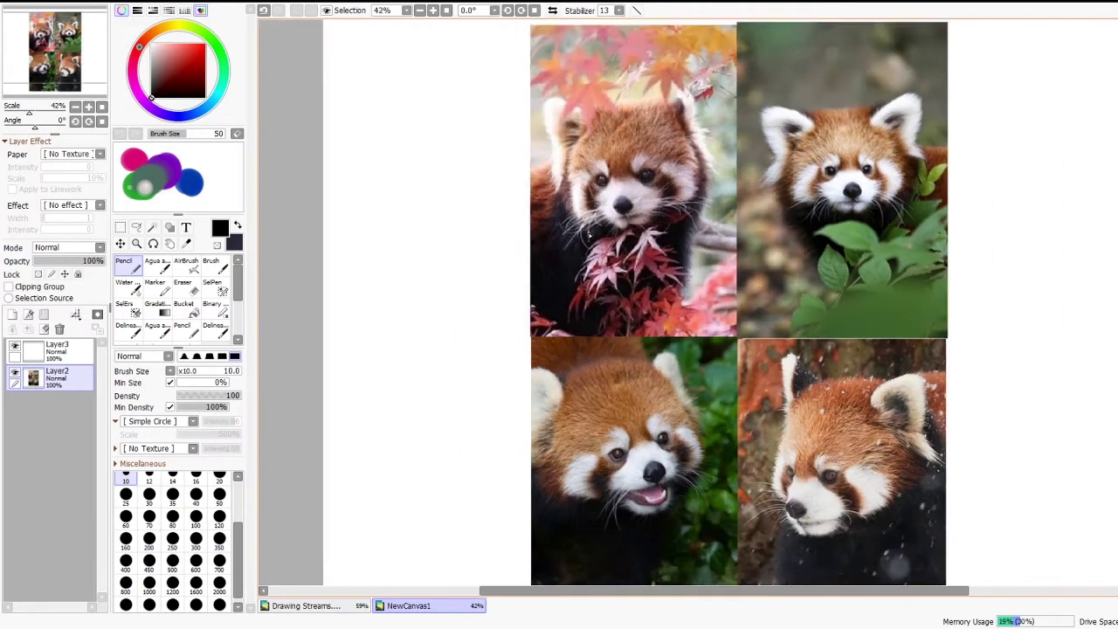
scroll(684, 480, up, 3)
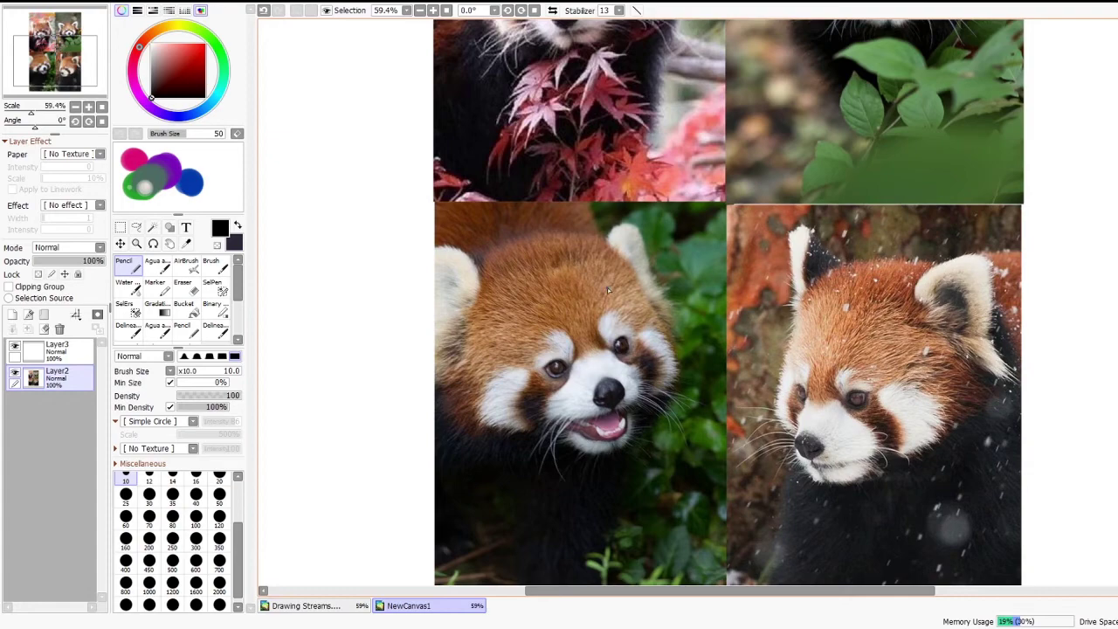
scroll(607, 287, down, 3)
scroll(592, 372, up, 5)
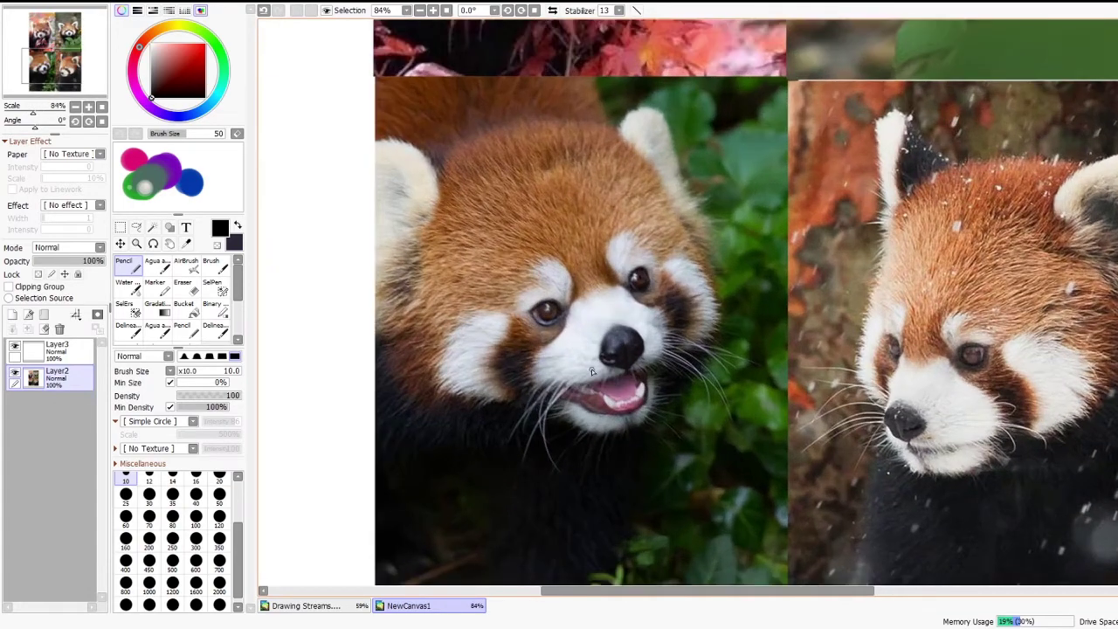
Step: Set the brush colour to red and outline the nose of the front-facing panda with a vertical centre line
click(204, 45)
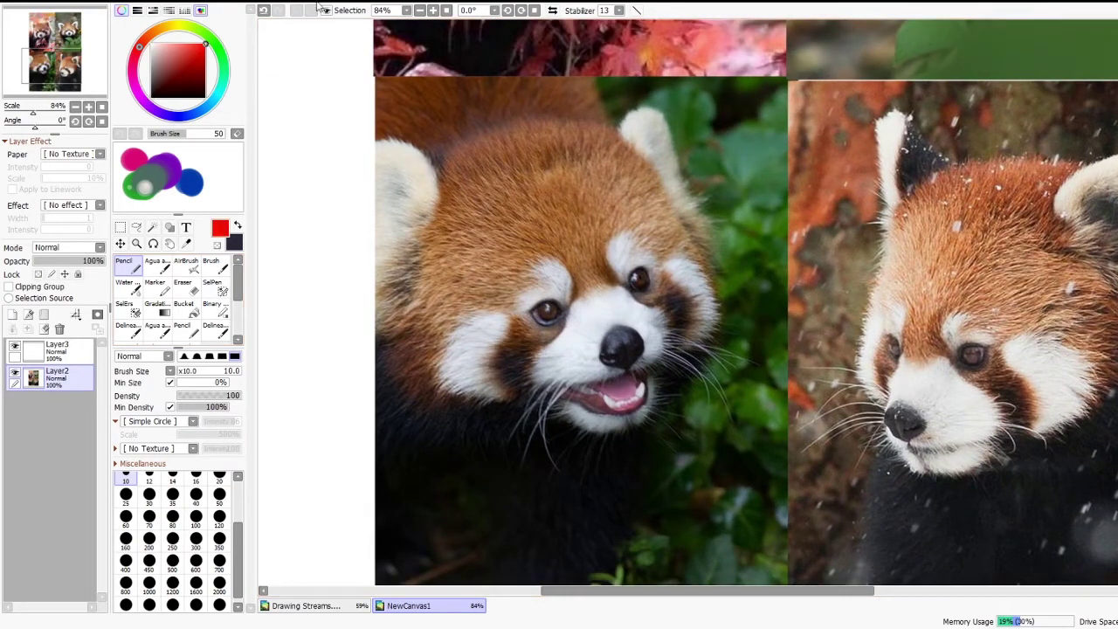
scroll(642, 343, down, 3)
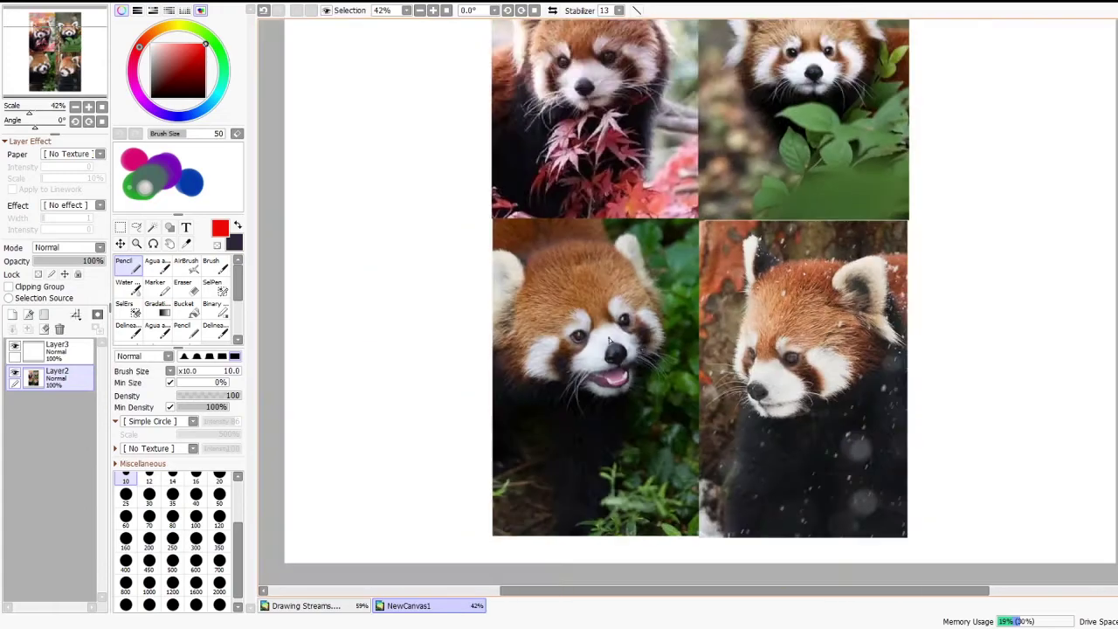
scroll(725, 132, up, 2)
scroll(724, 132, down, 2)
scroll(910, 182, up, 5)
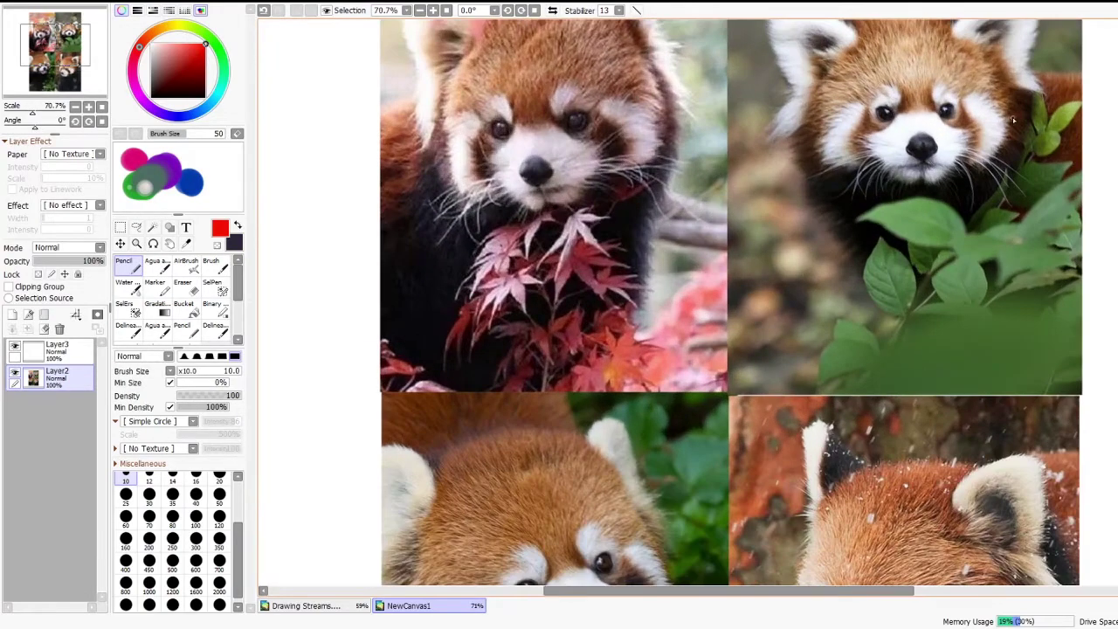
scroll(910, 183, up, 2)
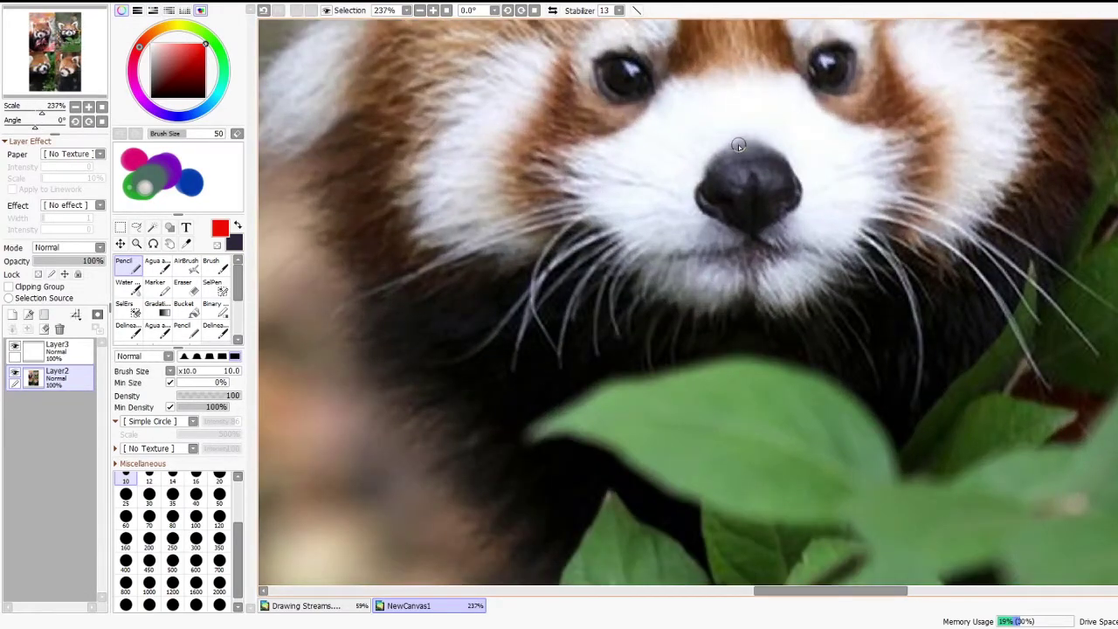
drag(738, 144, 695, 193)
key(ctrl+z)
mouse_move(740, 138)
mouse_down()
mouse_move(691, 201)
mouse_move(708, 203)
mouse_move(686, 198)
mouse_move(760, 229)
mouse_move(792, 202)
mouse_move(752, 132)
mouse_move(797, 189)
mouse_move(758, 223)
mouse_up()
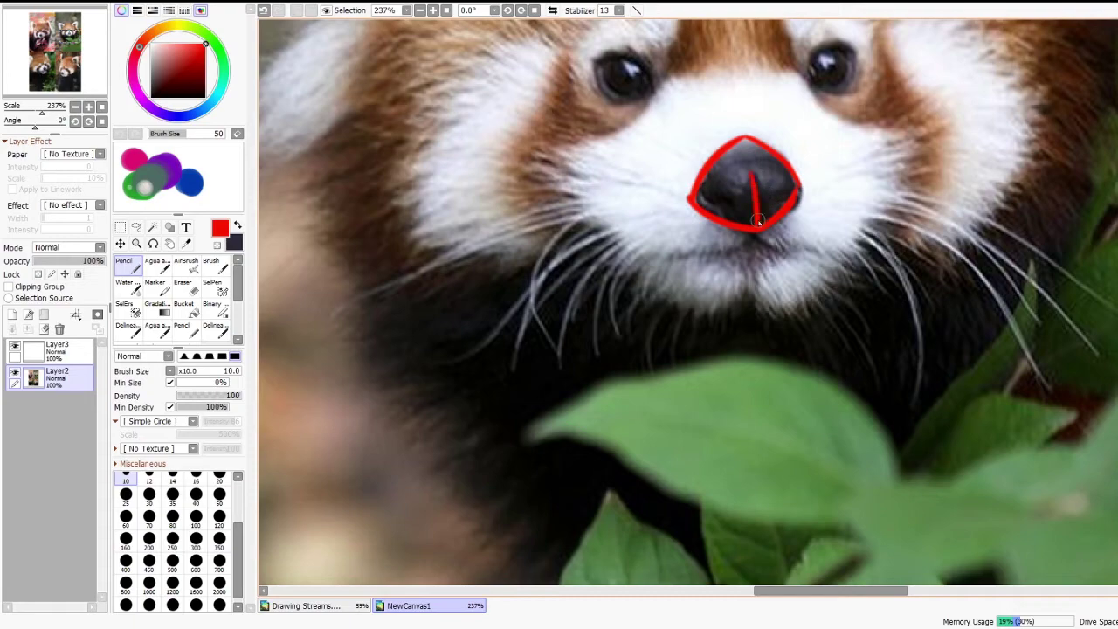
Step: Draw a curved line across the outlined nose and mark both nostrils in red
mouse_move(701, 191)
mouse_down()
mouse_move(735, 174)
mouse_move(774, 191)
mouse_up()
key(ctrl+z)
mouse_move(701, 192)
mouse_down()
mouse_move(758, 178)
mouse_move(795, 188)
mouse_up()
click(778, 205)
click(724, 216)
Step: Outline the near eye of the open-mouthed panda in red, with a pointed outer corner and inner corner
scroll(746, 194, down, 6)
scroll(725, 437, up, 6)
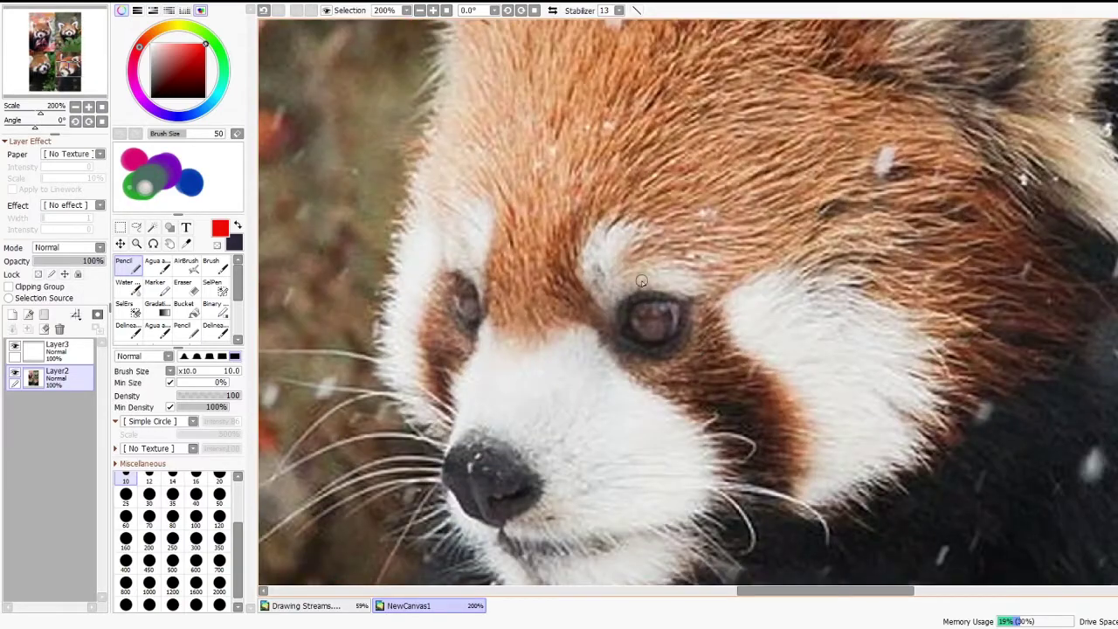
scroll(688, 385, down, 2)
scroll(687, 390, down, 3)
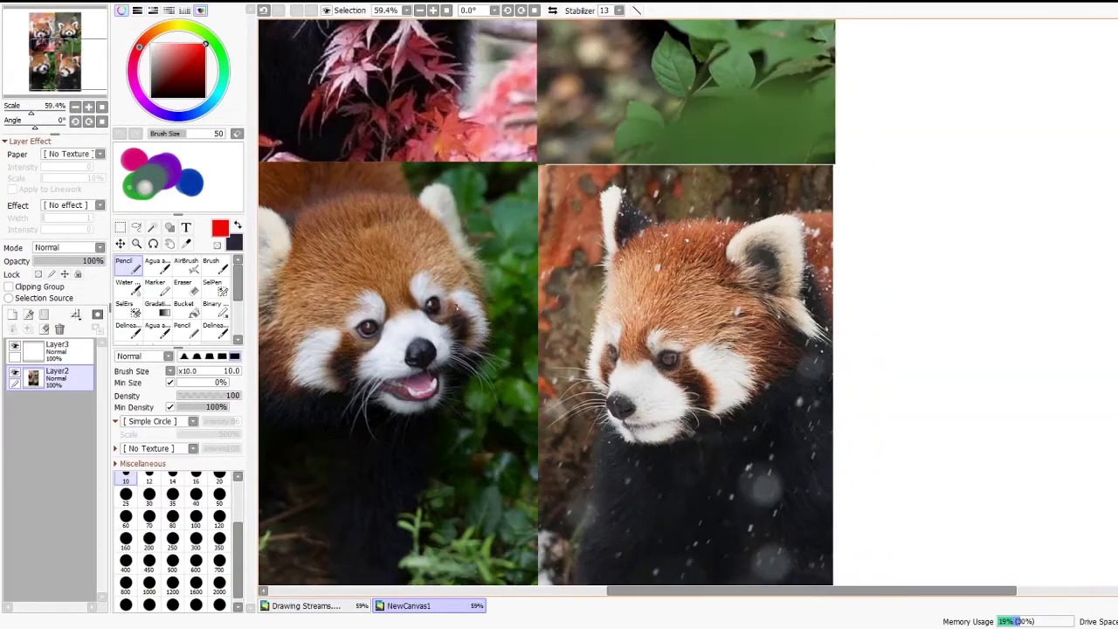
scroll(407, 89, up, 3)
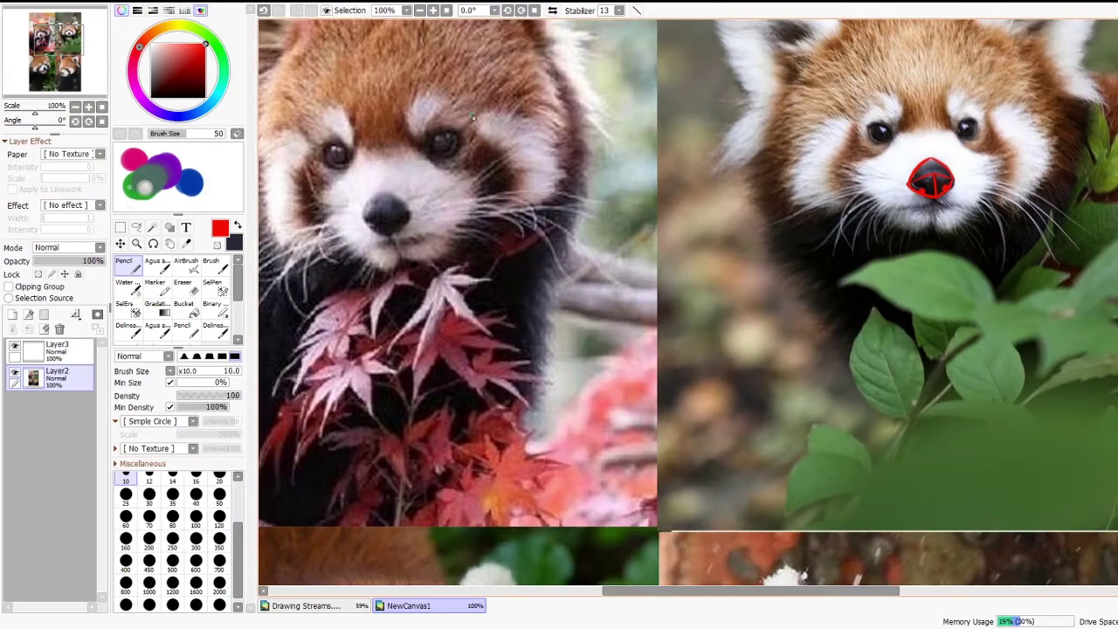
scroll(472, 116, down, 3)
scroll(351, 411, up, 6)
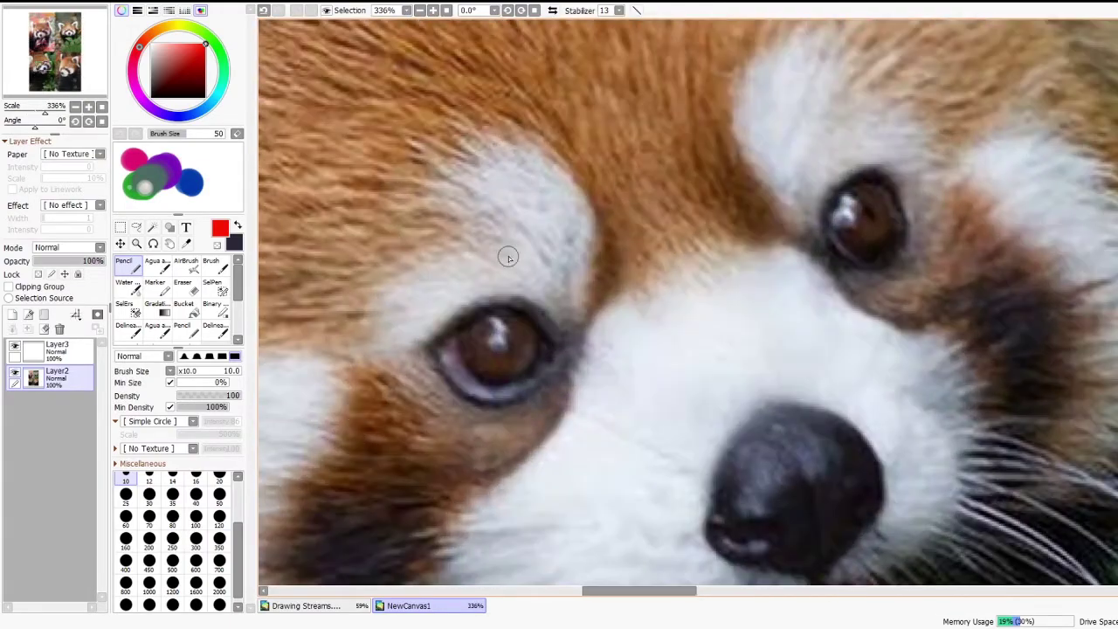
mouse_move(432, 345)
mouse_down()
mouse_move(467, 310)
mouse_move(533, 319)
mouse_move(559, 369)
mouse_up()
key(ctrl+z)
mouse_move(432, 345)
mouse_down()
mouse_move(460, 322)
mouse_move(528, 312)
mouse_move(553, 364)
mouse_up()
mouse_move(432, 349)
mouse_down()
mouse_move(486, 406)
mouse_move(551, 364)
mouse_up()
Step: Examine the outlined eye of the open-mouthed panda and the eyes and muzzle of the panda in the snow
scroll(512, 364, down, 5)
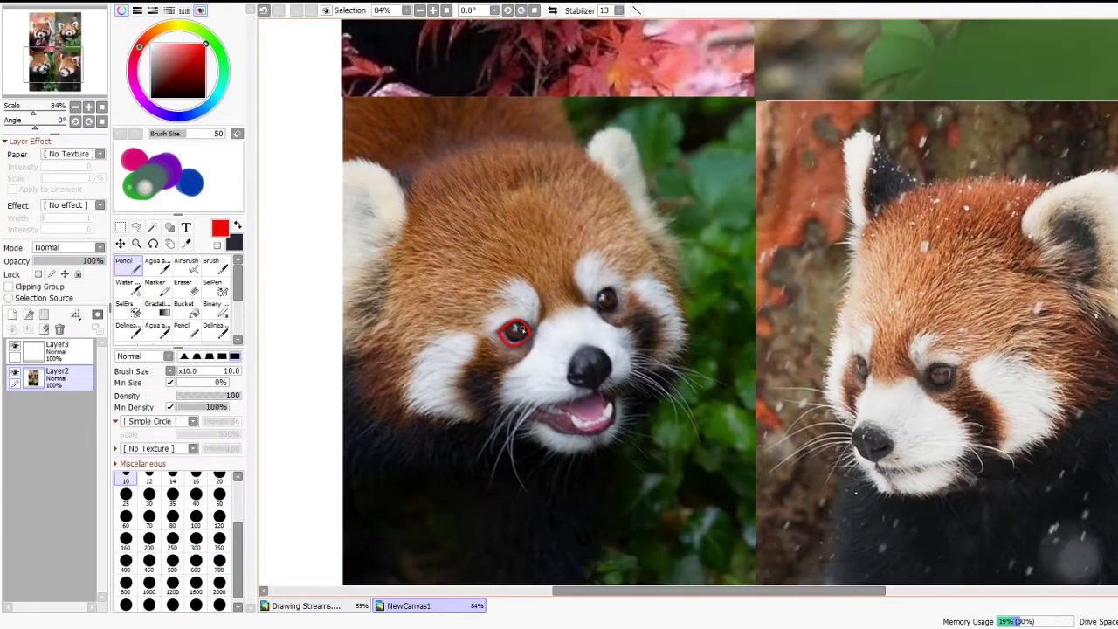
scroll(513, 330, up, 7)
scroll(585, 293, down, 4)
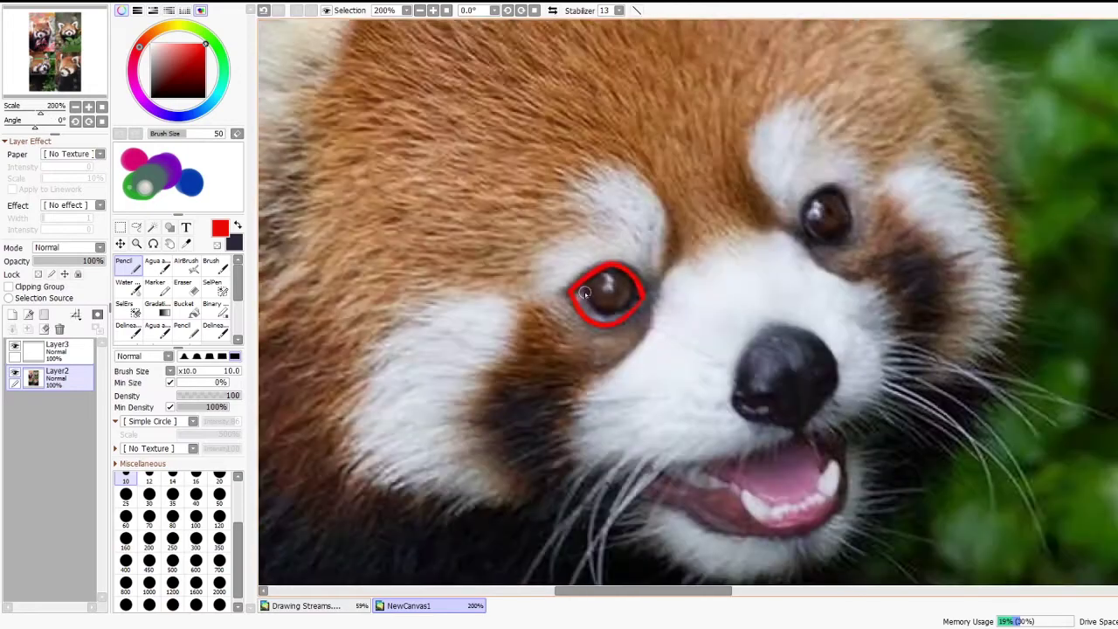
scroll(585, 293, down, 4)
scroll(741, 199, down, 2)
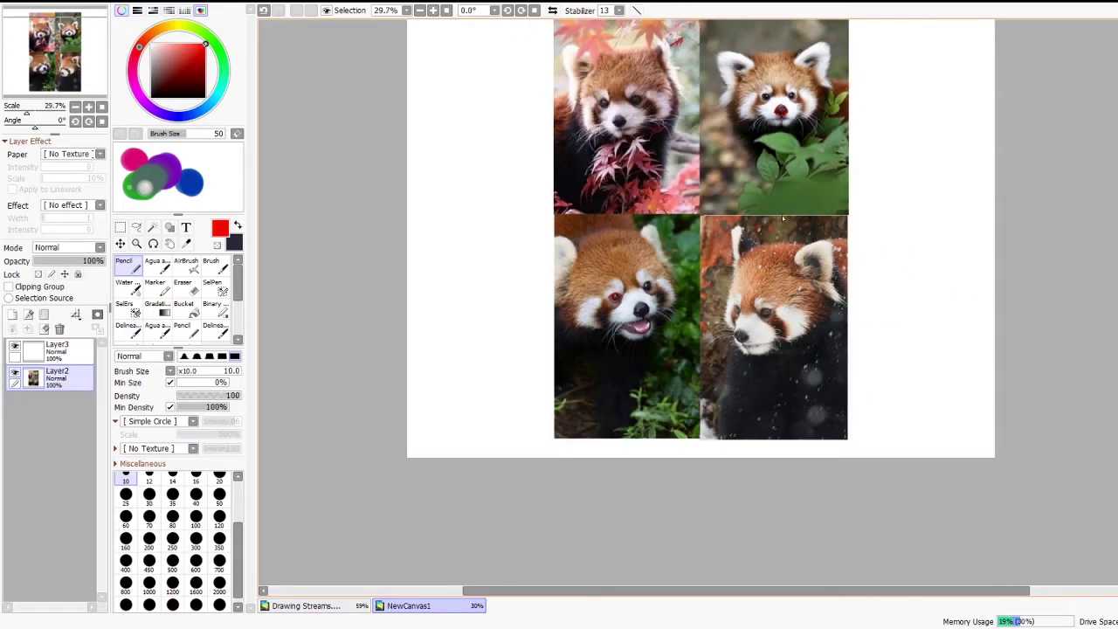
scroll(718, 299, up, 5)
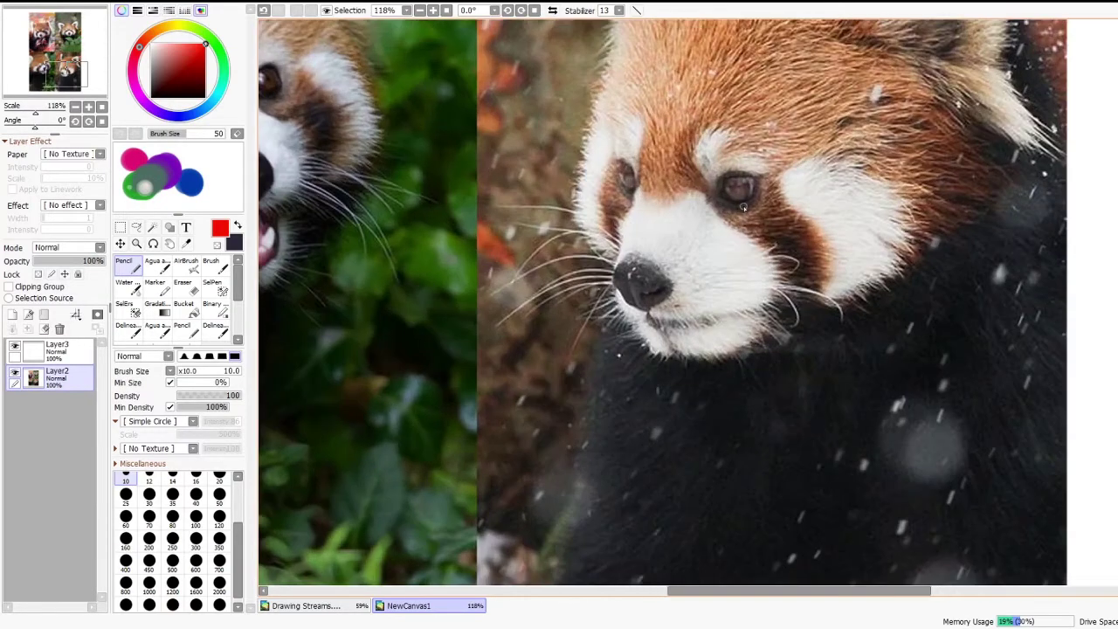
scroll(701, 260, down, 2)
scroll(701, 260, up, 2)
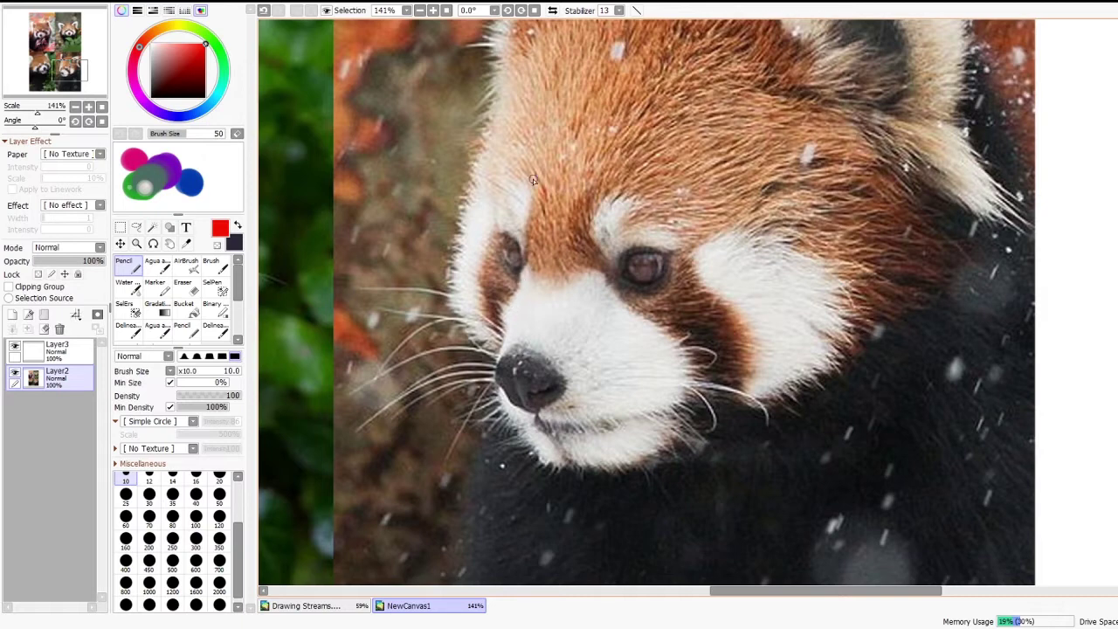
drag(529, 198, 518, 264)
key(ctrl+z)
key(ctrl+z)
mouse_move(529, 208)
mouse_down()
mouse_move(529, 275)
mouse_move(509, 315)
mouse_up()
key(ctrl+z)
drag(499, 359, 534, 276)
key(ctrl+z)
key(ctrl+z)
drag(527, 220, 505, 354)
key(ctrl+z)
key(ctrl+z)
key(ctrl+z)
drag(530, 234, 506, 353)
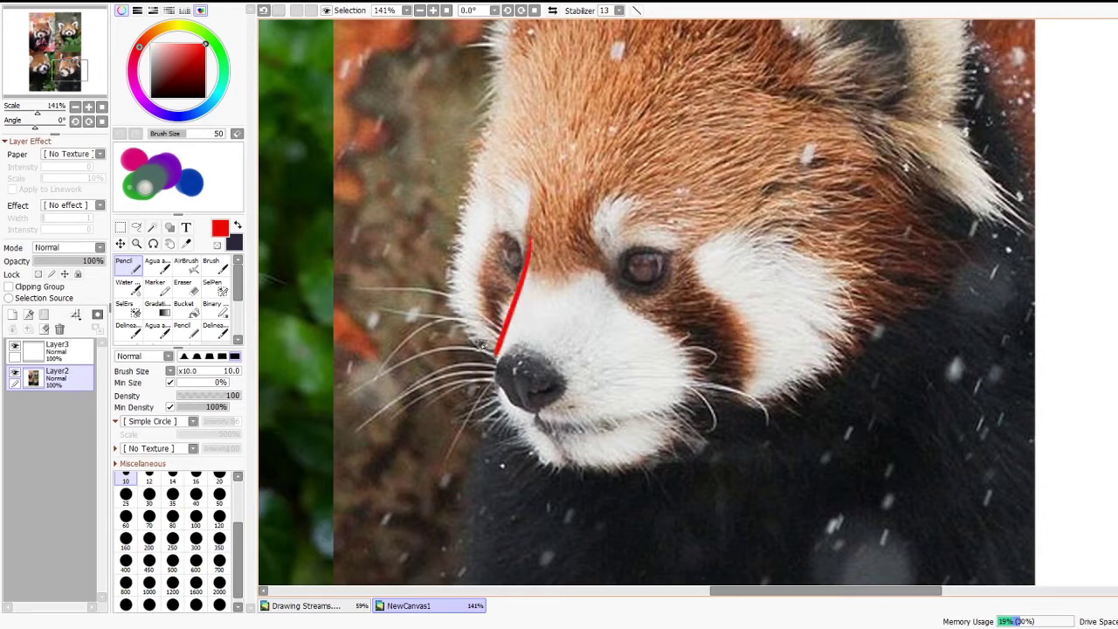
key(ctrl+z)
drag(529, 234, 504, 371)
key(ctrl+z)
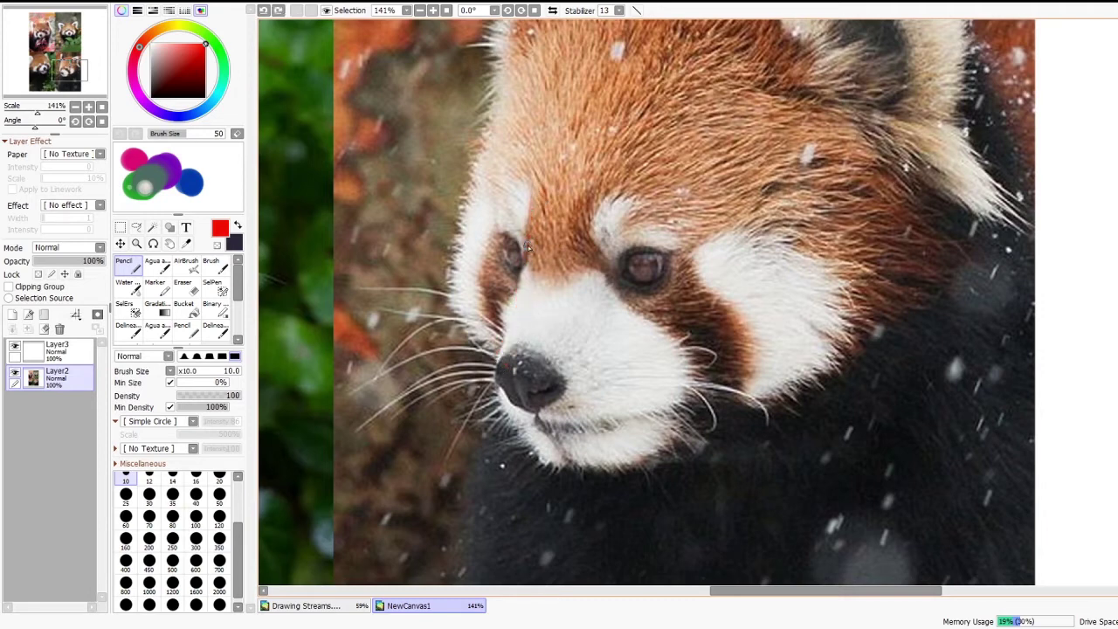
Step: Trace the snow panda's muzzle in red from the far eye down past the nose to the chin and along the jaw
mouse_move(528, 234)
mouse_down()
mouse_move(499, 360)
mouse_move(564, 469)
mouse_up()
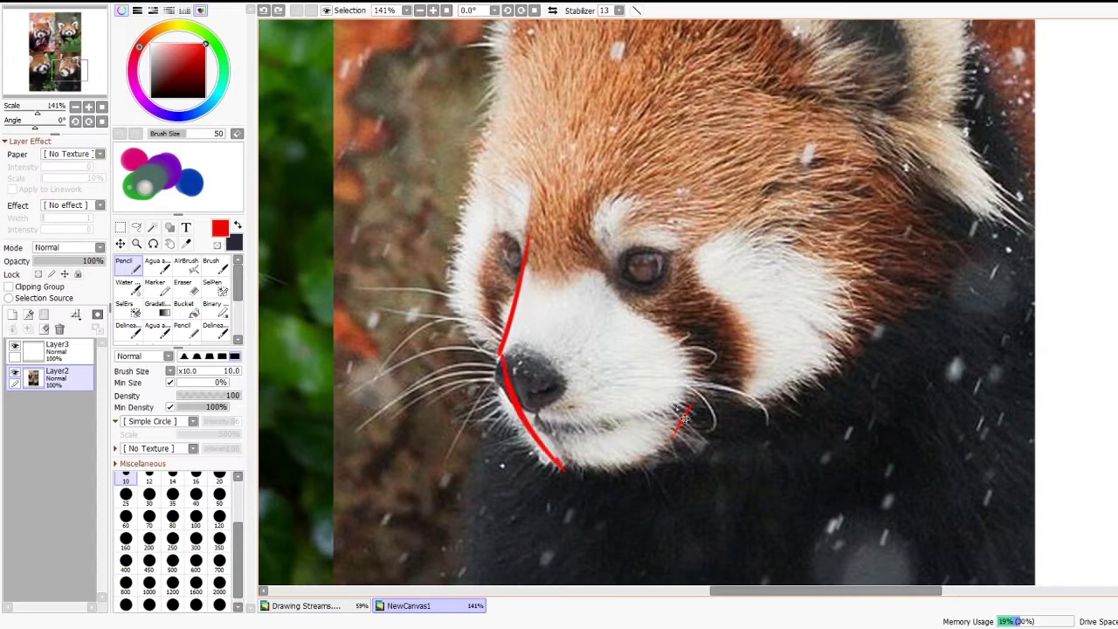
key(ctrl+z)
mouse_move(695, 392)
mouse_down()
mouse_move(674, 444)
mouse_move(655, 457)
mouse_move(562, 466)
mouse_up()
key(ctrl+z)
drag(678, 434, 596, 469)
Step: Draw the snow panda's mouth line and close the muzzle shape from between the eyes down to the jaw
scroll(637, 428, down, 5)
drag(783, 402, 1004, 420)
scroll(541, 389, up, 3)
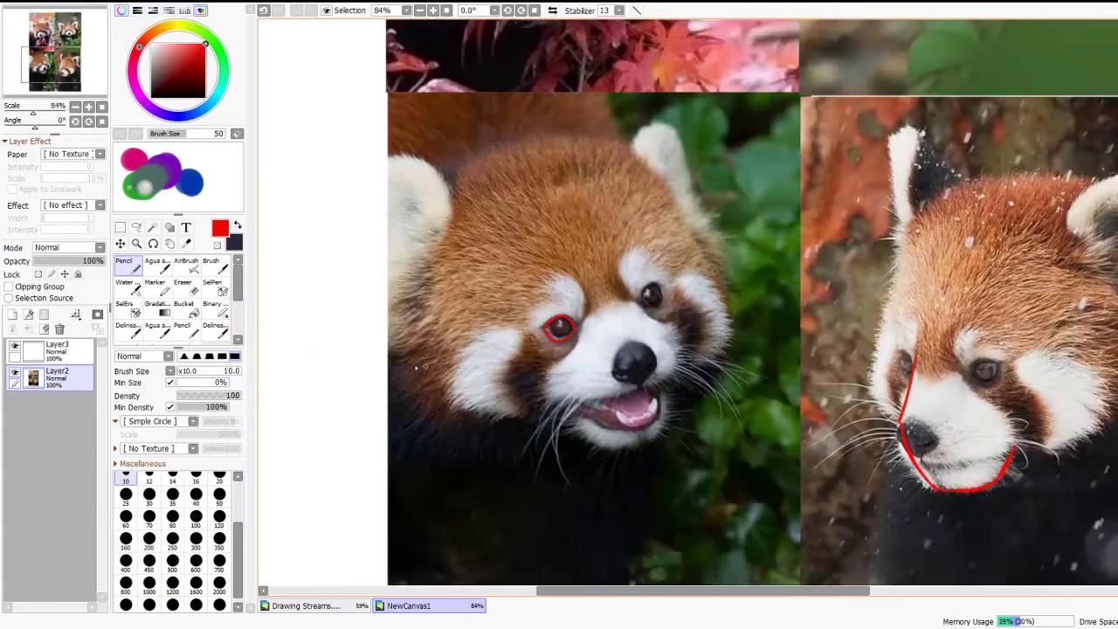
scroll(560, 410, down, 2)
scroll(962, 458, up, 3)
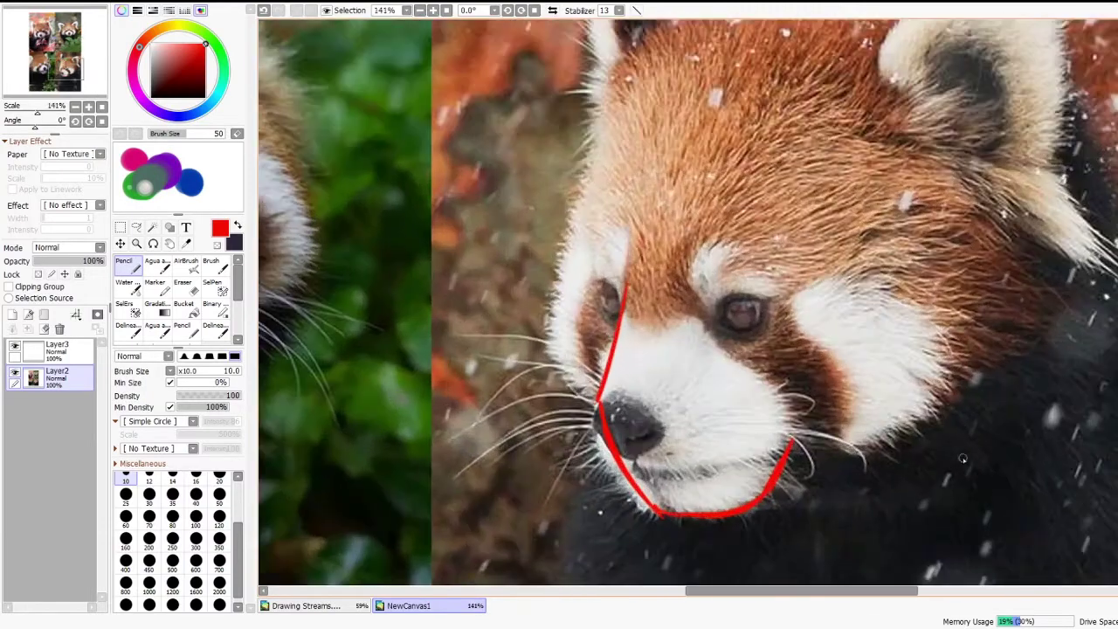
drag(636, 476, 776, 455)
scroll(708, 320, down, 3)
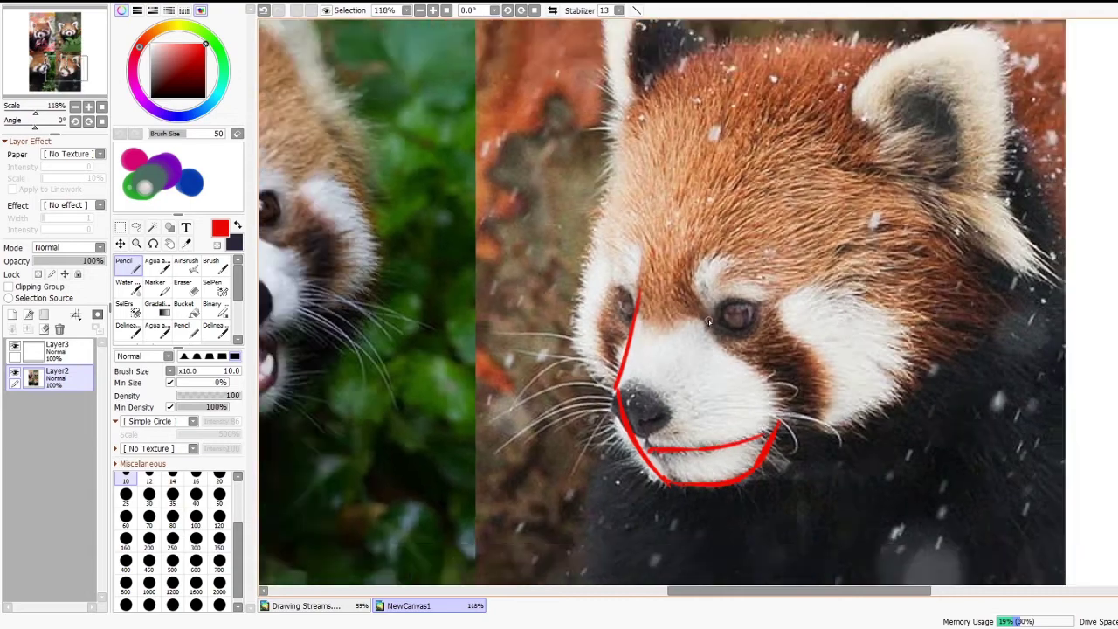
scroll(742, 342, up, 3)
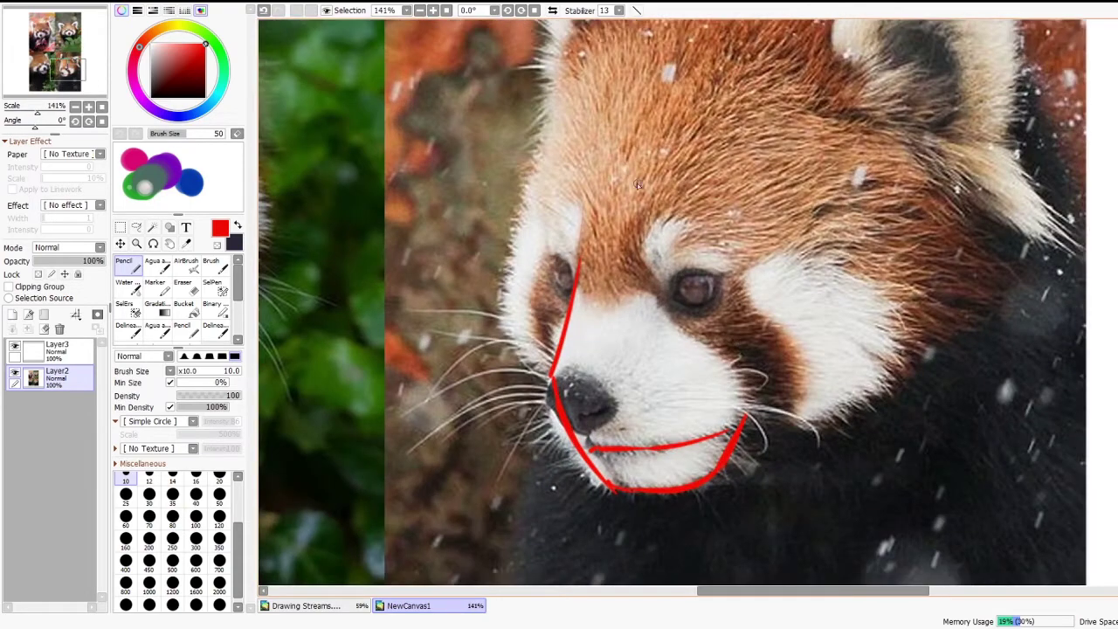
mouse_move(581, 260)
mouse_down()
mouse_move(622, 259)
mouse_move(743, 420)
mouse_up()
Step: Examine the finished muzzle outline and compare it with the heads in the other red panda photos
scroll(666, 320, down, 3)
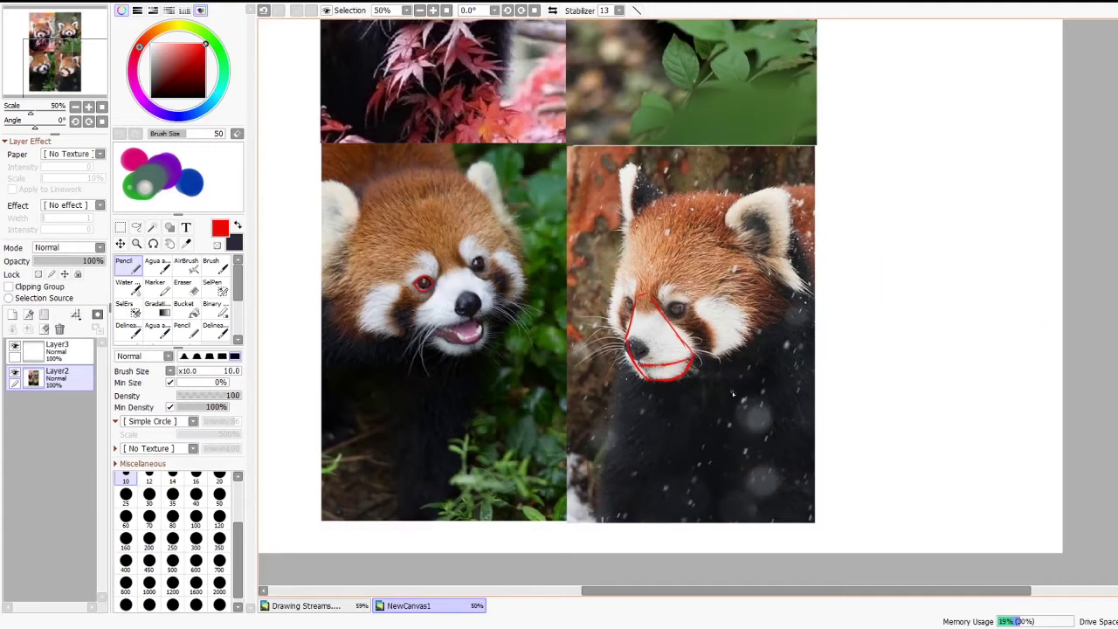
scroll(587, 334, down, 1)
scroll(705, 46, up, 1)
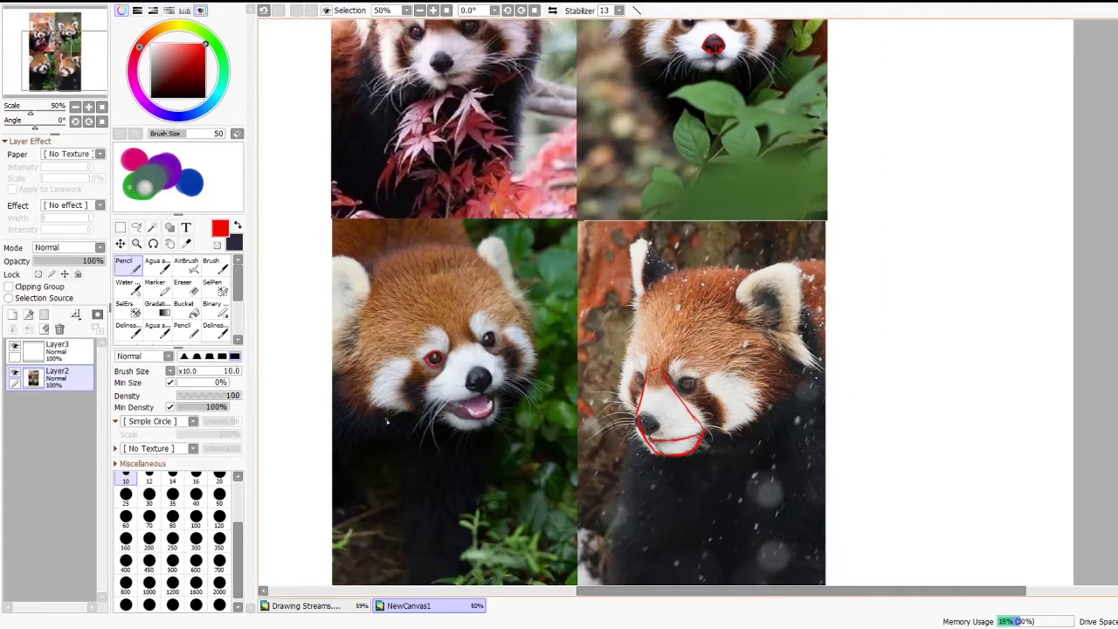
scroll(659, 445, up, 3)
scroll(703, 362, down, 5)
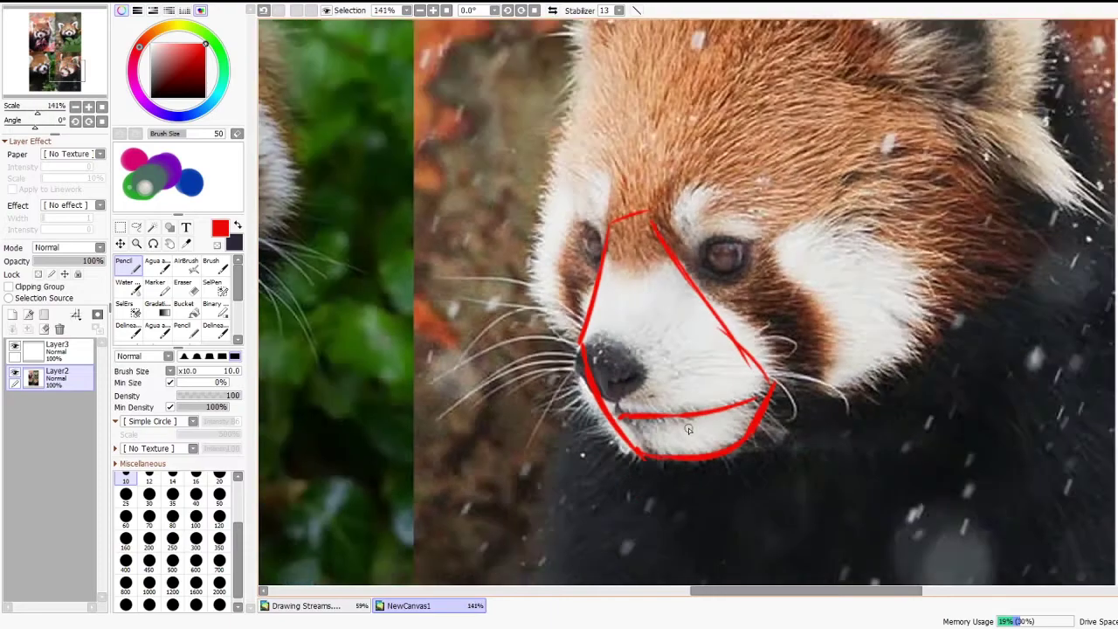
scroll(583, 99, up, 4)
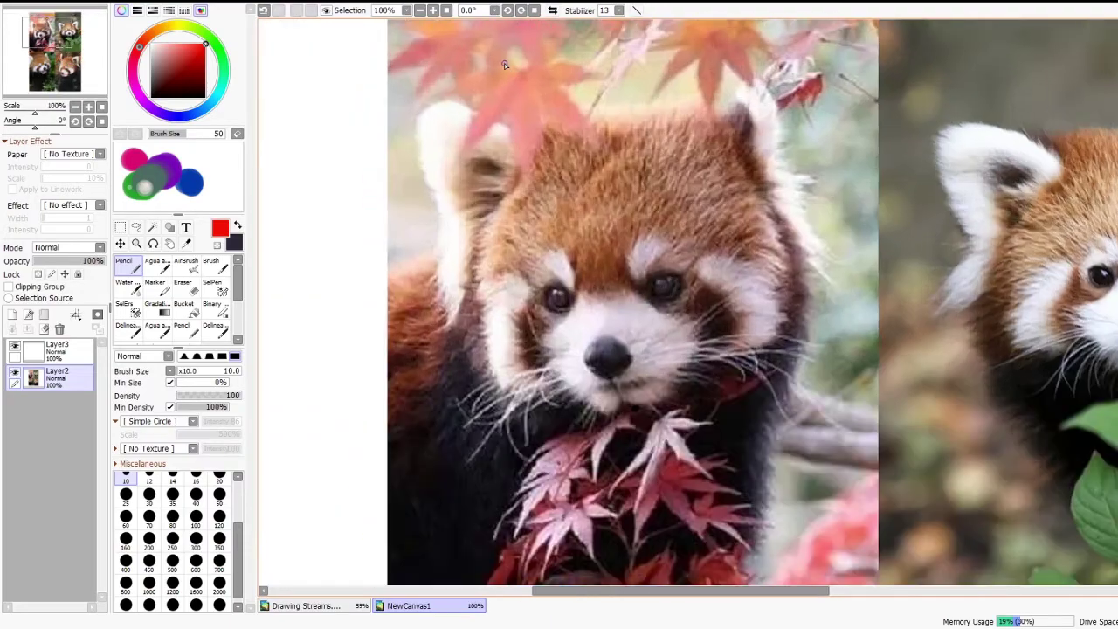
scroll(504, 63, down, 3)
Step: Sketch a jagged red fur tuft at the base of the front-facing panda's ear on the photo's left
scroll(917, 103, up, 3)
scroll(786, 102, up, 2)
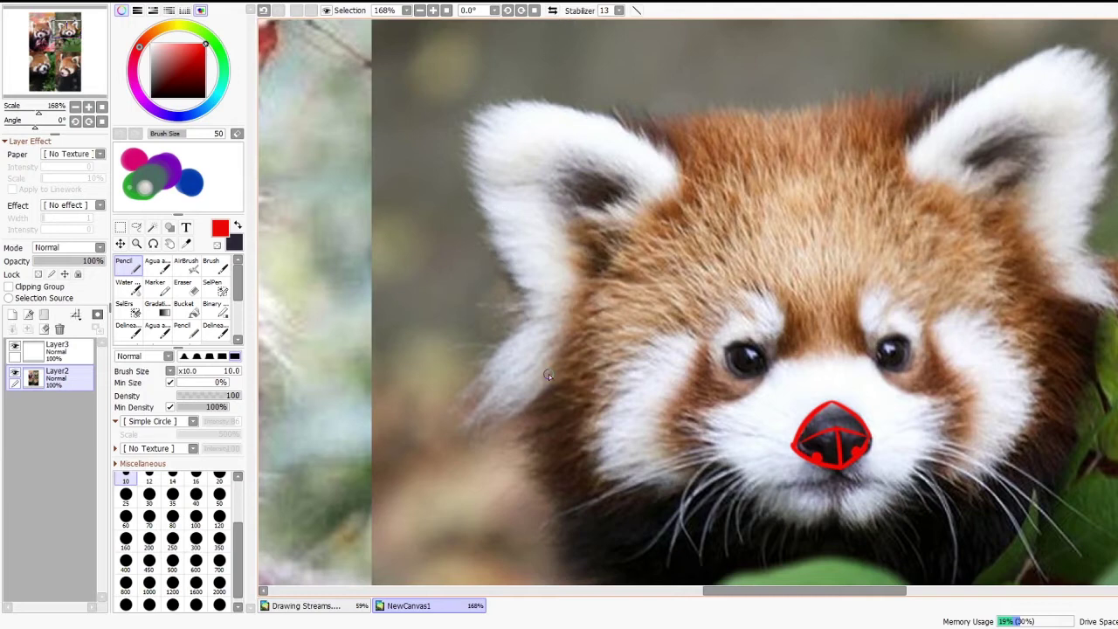
drag(502, 354, 534, 323)
key(ctrl+z)
key(ctrl+z)
key(ctrl+z)
drag(528, 325, 514, 307)
key(ctrl+z)
Step: Outline the same ear from the fur tuft up around its rounded tip and down to the head
drag(524, 307, 479, 140)
key(ctrl+z)
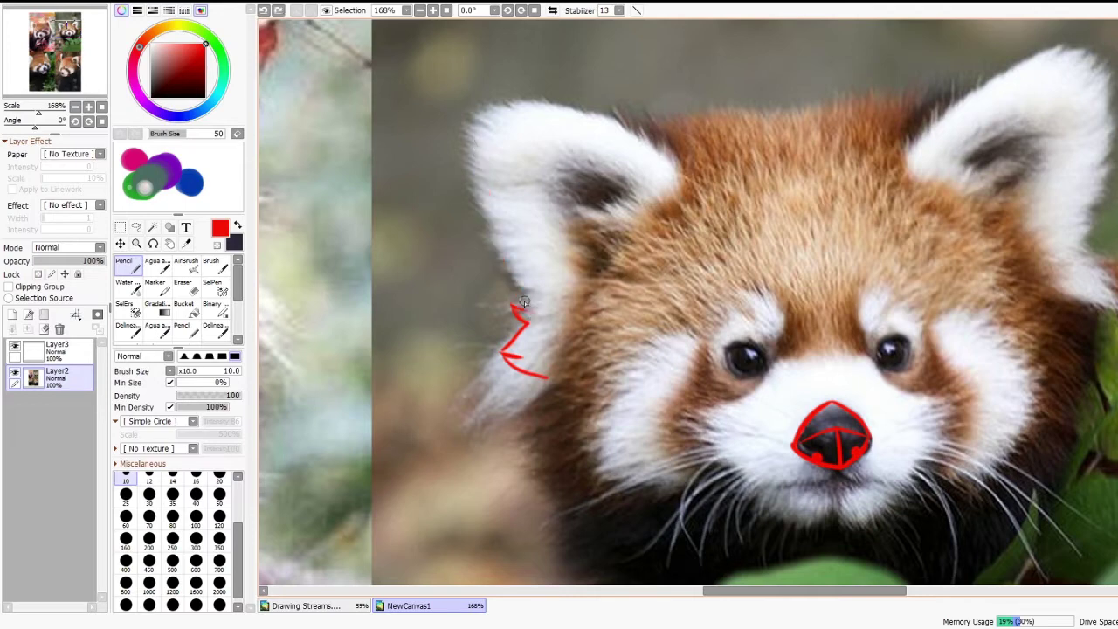
mouse_move(528, 311)
mouse_down()
mouse_move(459, 130)
mouse_move(488, 153)
mouse_move(481, 137)
mouse_move(458, 142)
mouse_move(544, 97)
mouse_move(507, 99)
mouse_move(461, 130)
mouse_move(527, 101)
mouse_move(650, 148)
mouse_up()
drag(564, 112, 679, 179)
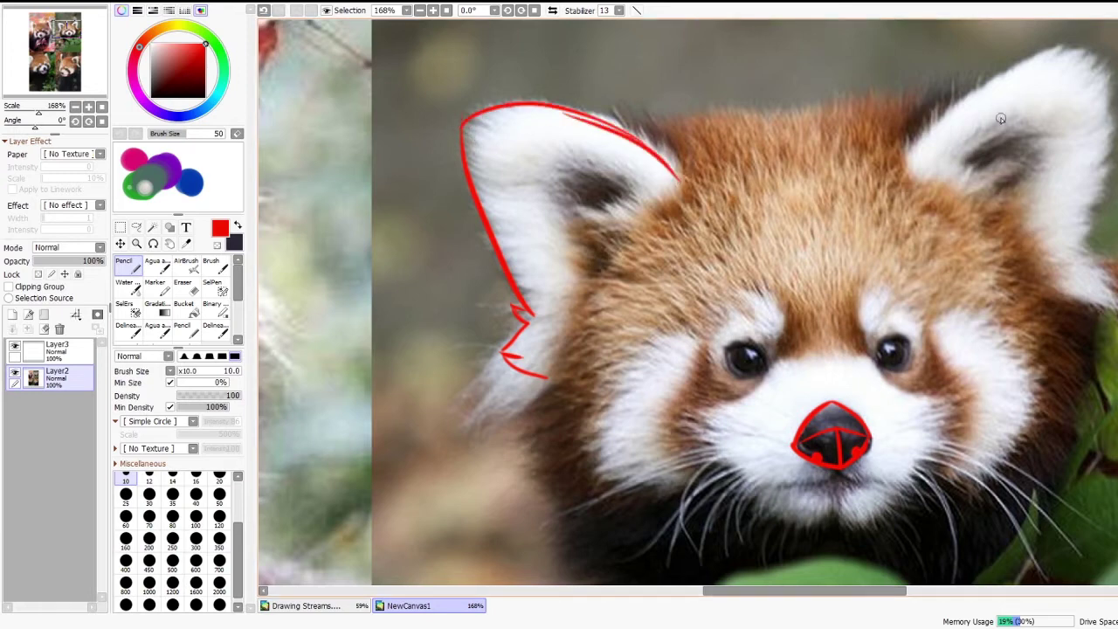
drag(930, 126, 1076, 57)
key(ctrl+z)
drag(1000, 78, 956, 218)
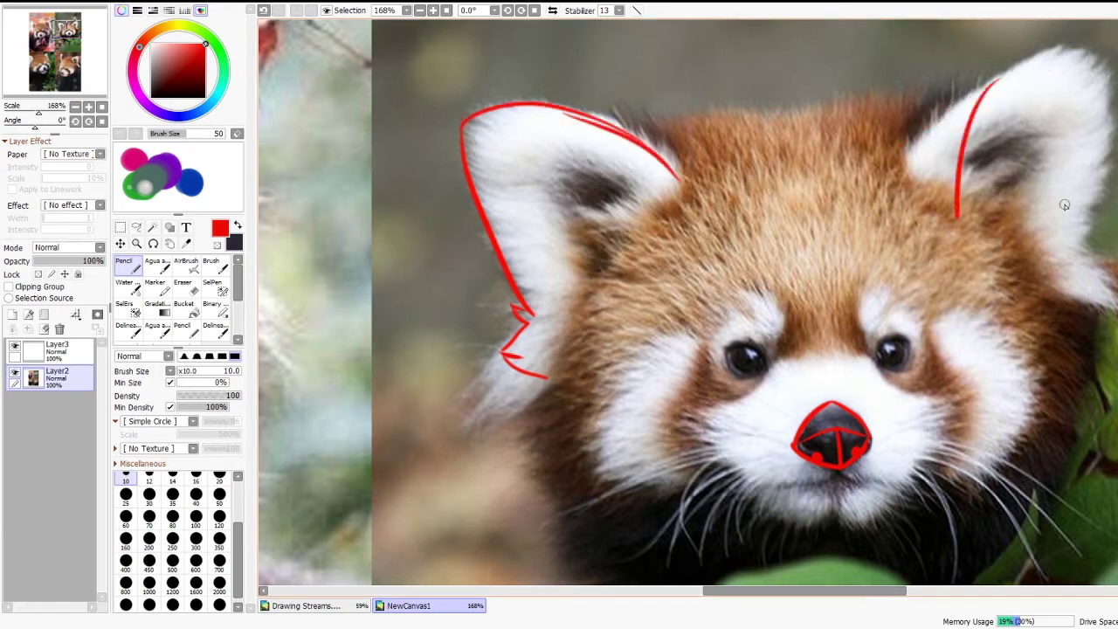
drag(1088, 194, 1013, 244)
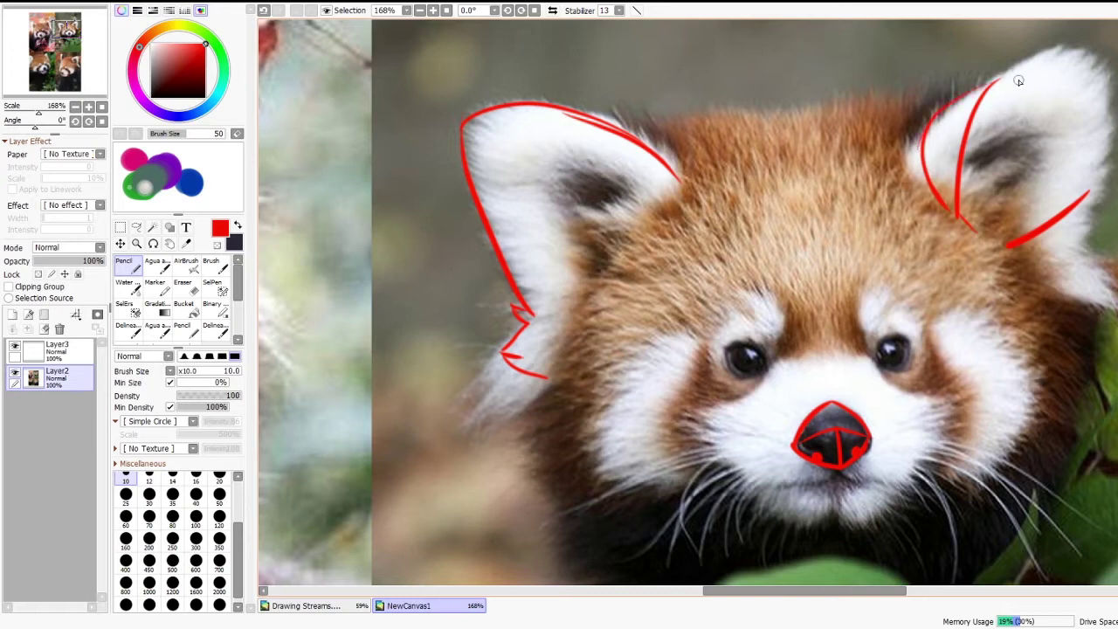
key(ctrl+z)
key(ctrl+z)
key(ctrl+z)
drag(919, 135, 1043, 74)
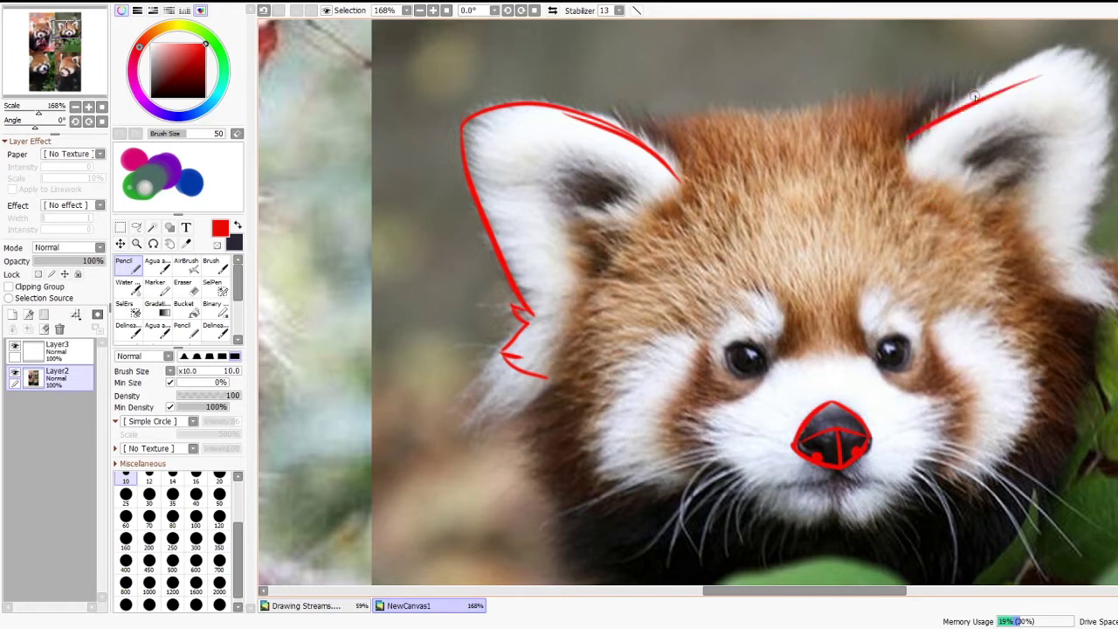
key(ctrl+z)
Step: Outline the front-facing panda's other ear around its rounded tip, ending in a jagged fur tuft at the base
mouse_move(915, 135)
mouse_down()
mouse_move(1014, 70)
mouse_move(1067, 54)
mouse_move(1099, 186)
mouse_move(1105, 73)
mouse_move(1110, 175)
mouse_move(1081, 260)
mouse_move(1114, 312)
mouse_up()
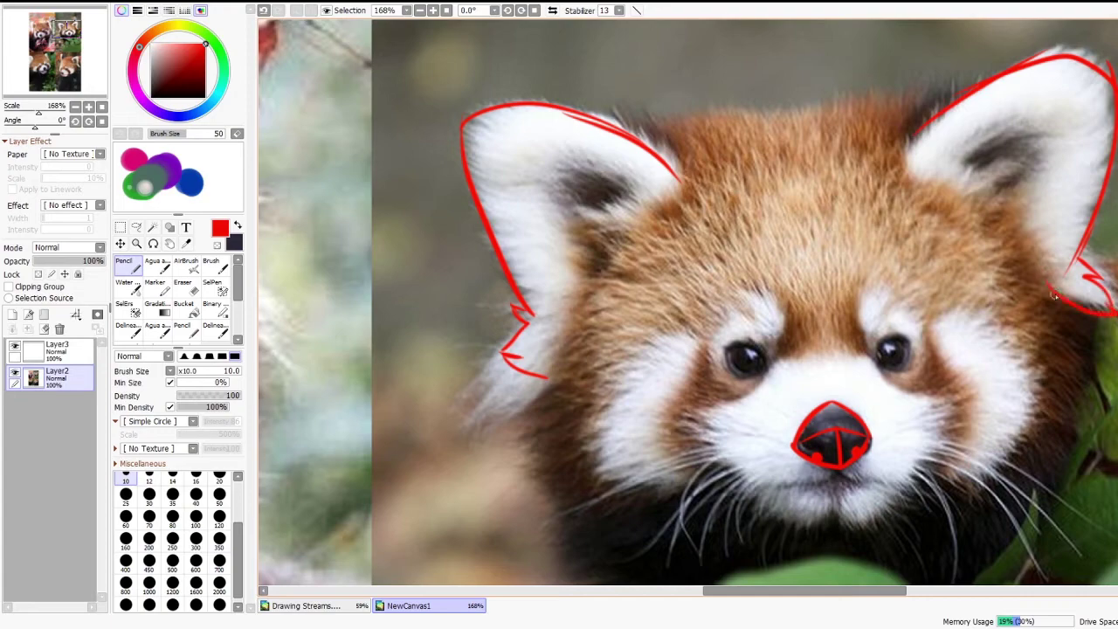
drag(1011, 190, 1064, 140)
scroll(887, 136, down, 5)
scroll(801, 154, down, 3)
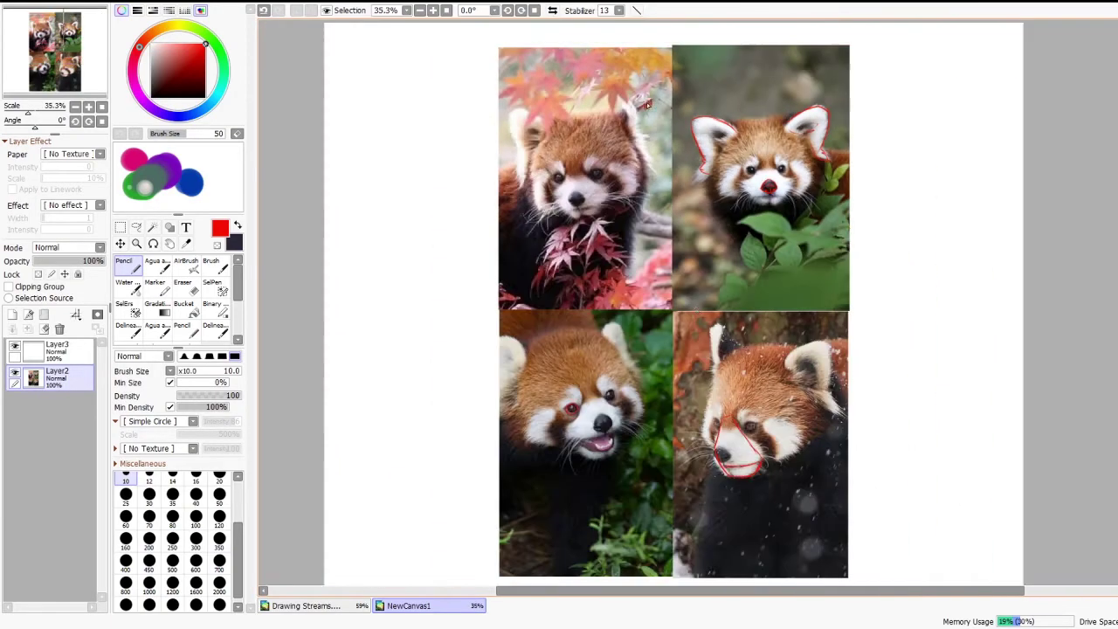
Step: Trace the far ear of the panda in the snow with its outer edge, inner dividing line and sloping back edge
scroll(911, 474, up, 6)
scroll(617, 280, up, 5)
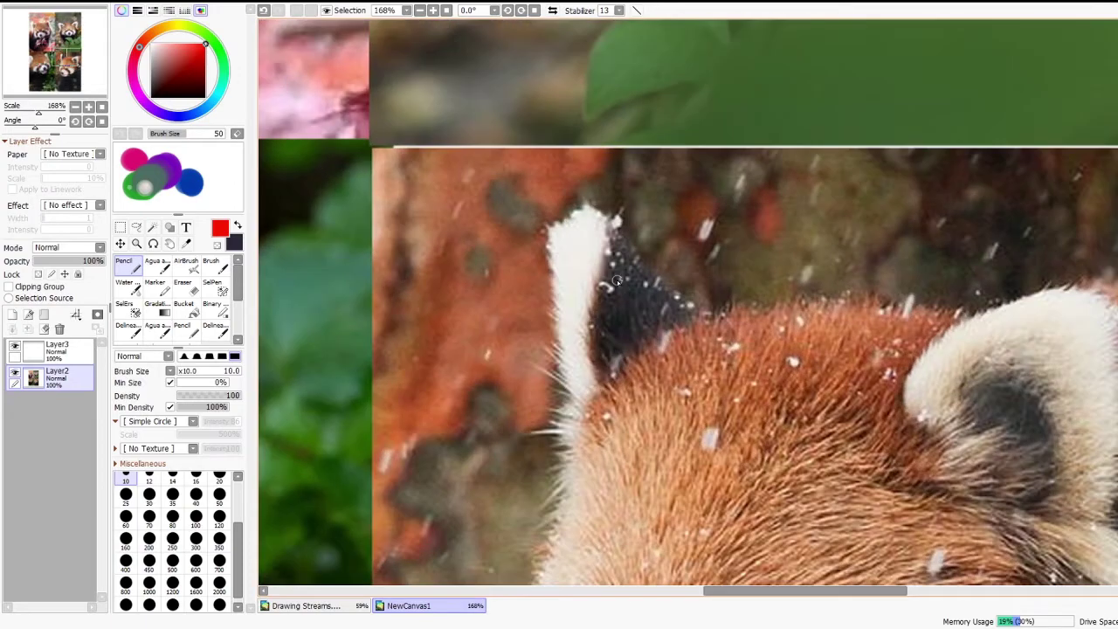
mouse_move(597, 210)
mouse_down()
mouse_move(606, 254)
mouse_move(608, 237)
mouse_move(588, 338)
mouse_up()
key(ctrl+z)
mouse_move(610, 219)
mouse_down()
mouse_move(653, 299)
mouse_move(694, 304)
mouse_up()
key(ctrl+z)
drag(596, 216, 681, 312)
drag(583, 216, 550, 320)
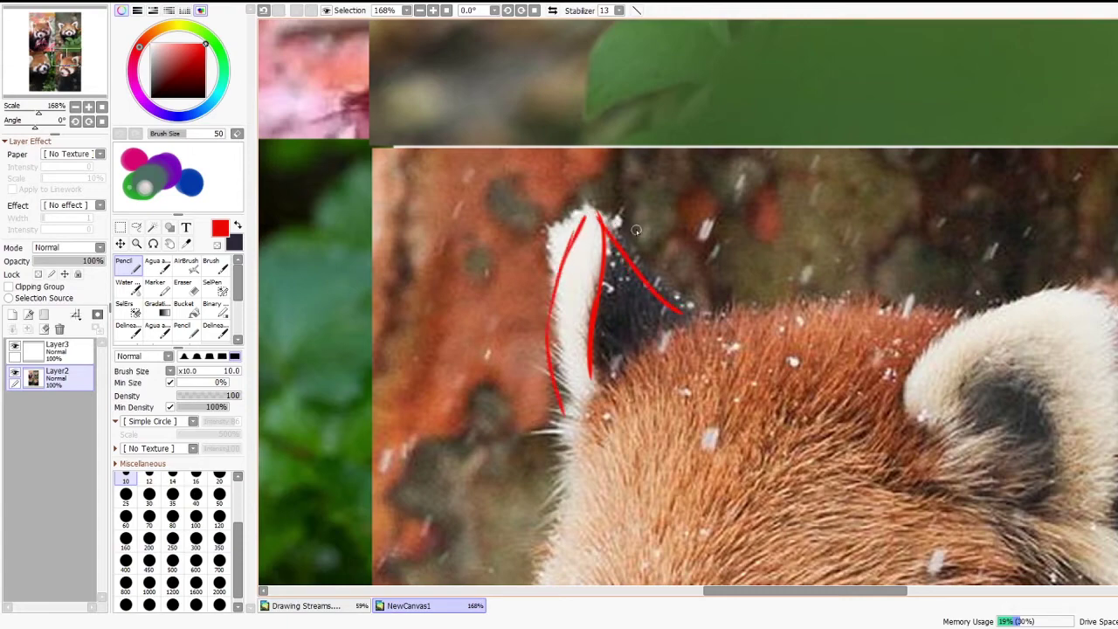
Step: Trace the full head shape of the panda among the red maple leaves as a rounded outline
scroll(636, 229, down, 5)
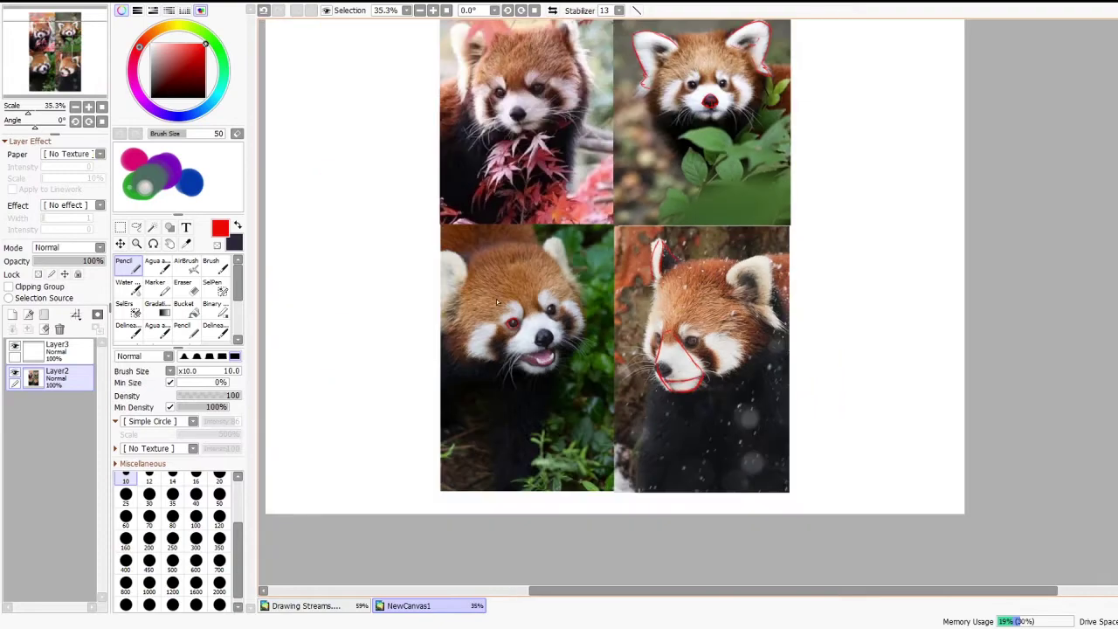
scroll(627, 326, down, 1)
scroll(584, 102, up, 3)
scroll(559, 144, down, 2)
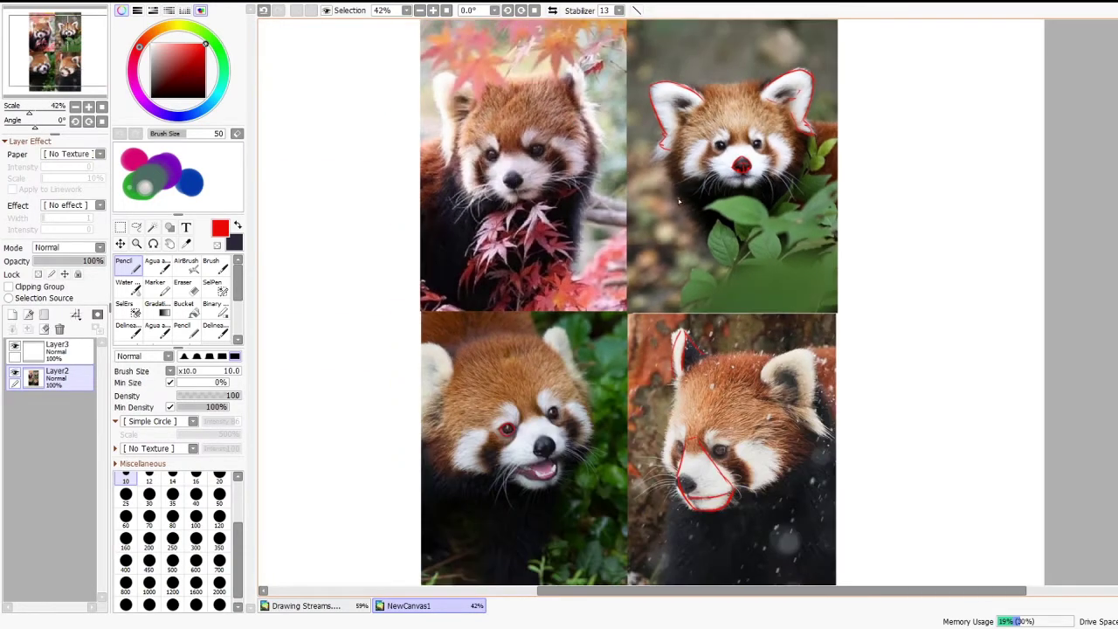
scroll(495, 71, up, 4)
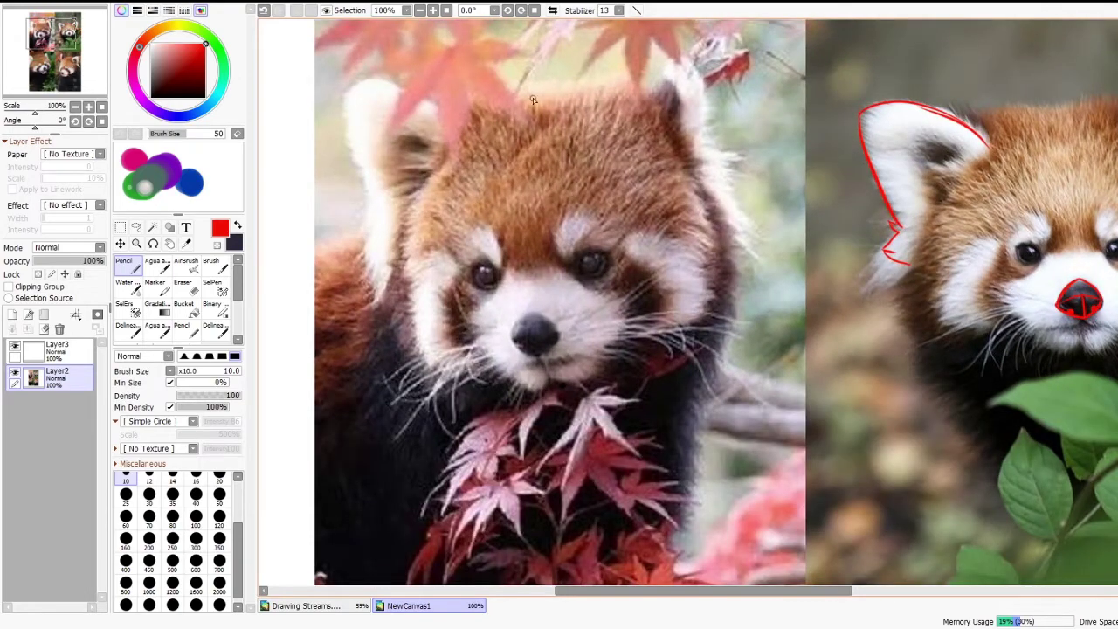
drag(455, 135, 592, 107)
drag(454, 133, 388, 264)
drag(430, 173, 395, 258)
key(ctrl+z)
key(ctrl+z)
mouse_move(453, 134)
mouse_down()
mouse_move(432, 168)
mouse_move(419, 353)
mouse_up()
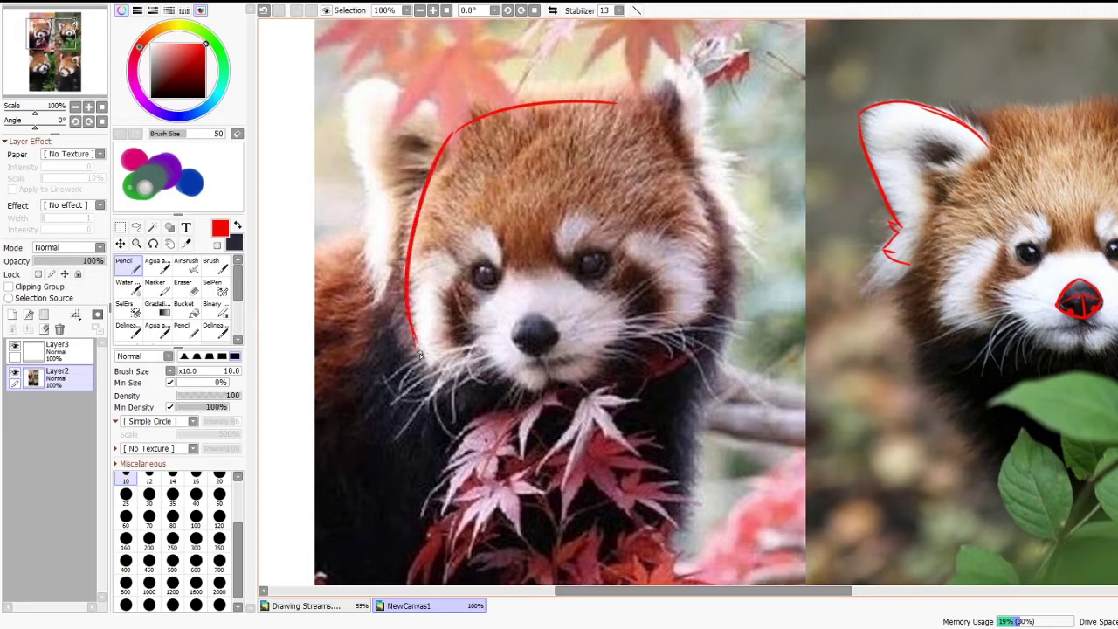
mouse_move(619, 103)
mouse_down()
mouse_move(723, 265)
mouse_move(697, 205)
mouse_move(708, 330)
mouse_move(647, 368)
mouse_move(511, 383)
mouse_move(418, 346)
mouse_up()
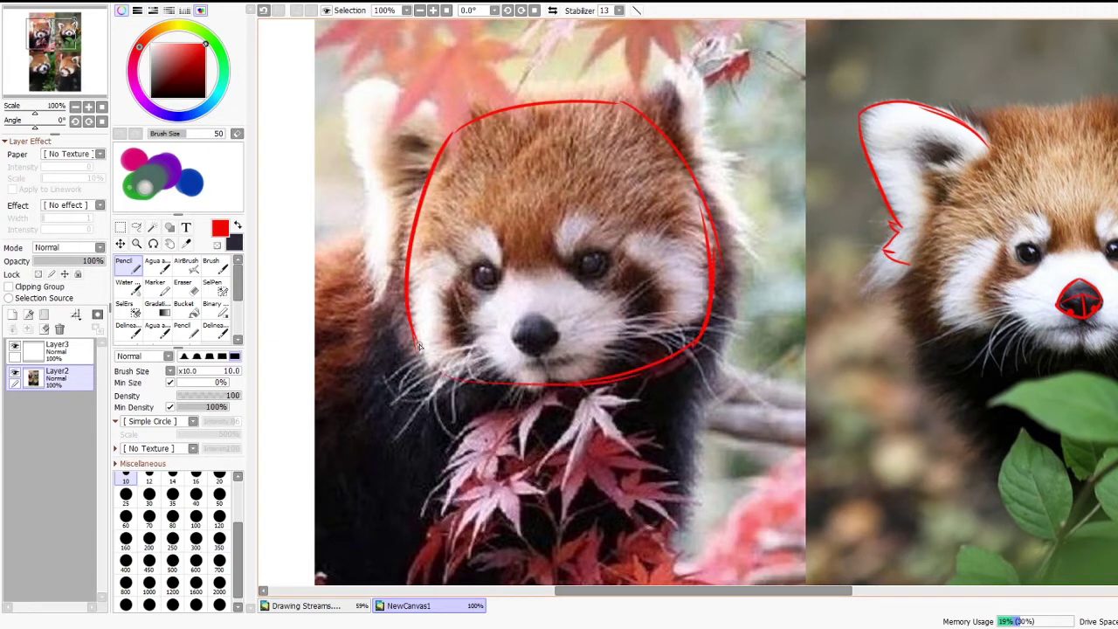
Step: Mark the brow patch above the front-facing panda's eye on the photo's right with a few curved red strokes
scroll(562, 335, down, 3)
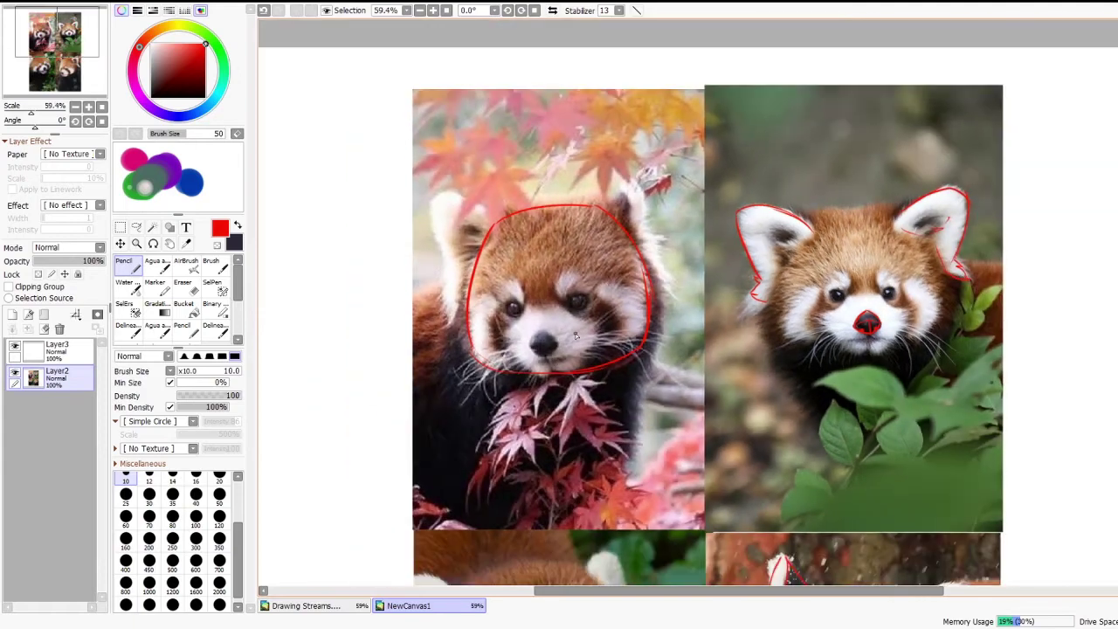
scroll(590, 212, down, 2)
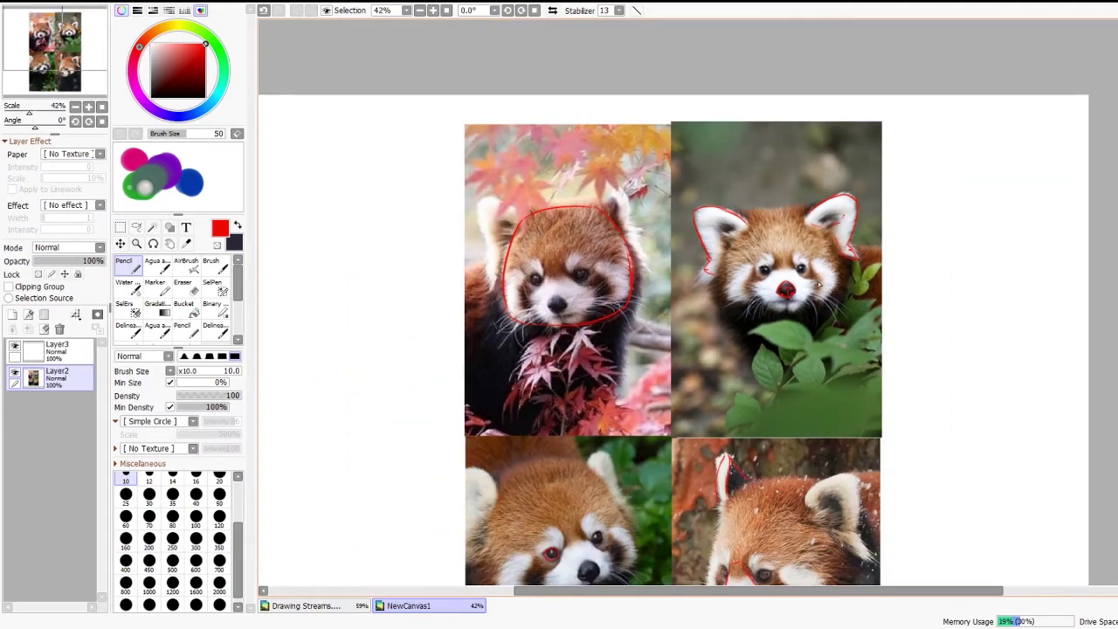
scroll(820, 275, up, 3)
scroll(777, 240, down, 3)
scroll(782, 245, up, 4)
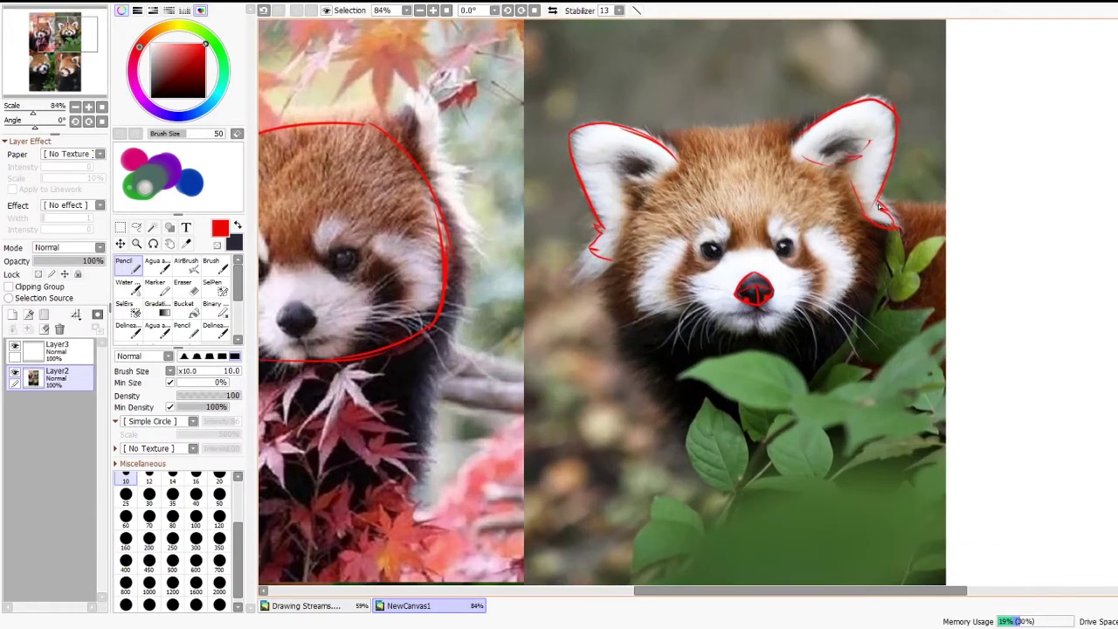
scroll(670, 264, down, 1)
scroll(664, 255, up, 3)
scroll(659, 249, down, 1)
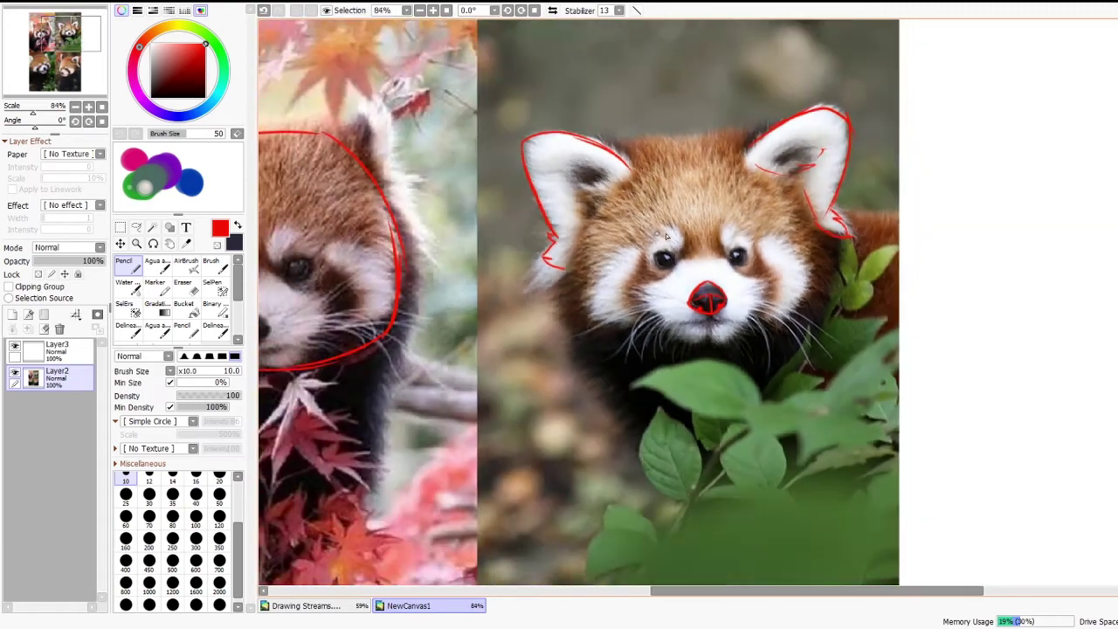
scroll(655, 245, up, 1)
scroll(655, 244, up, 2)
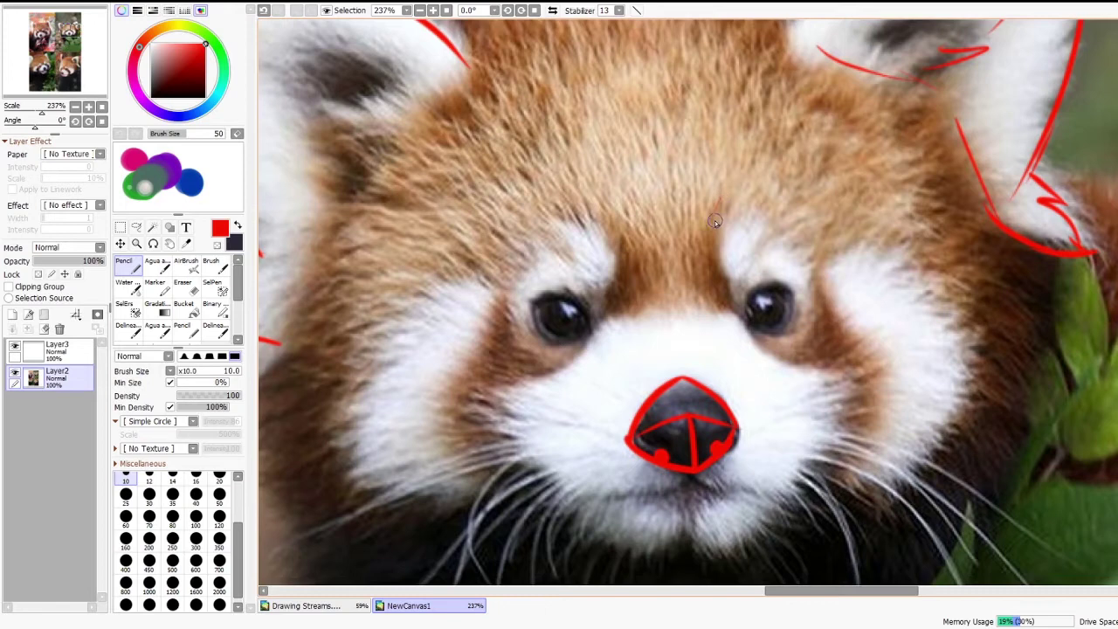
key(ctrl+z)
key(ctrl+y)
mouse_move(737, 188)
mouse_down()
mouse_move(724, 261)
mouse_move(790, 258)
mouse_up()
drag(738, 187, 770, 178)
mouse_move(860, 237)
mouse_down()
mouse_move(801, 179)
mouse_move(788, 255)
mouse_up()
Step: Hide the reference photo layer and make the empty Layer3 the active layer
scroll(769, 247, down, 3)
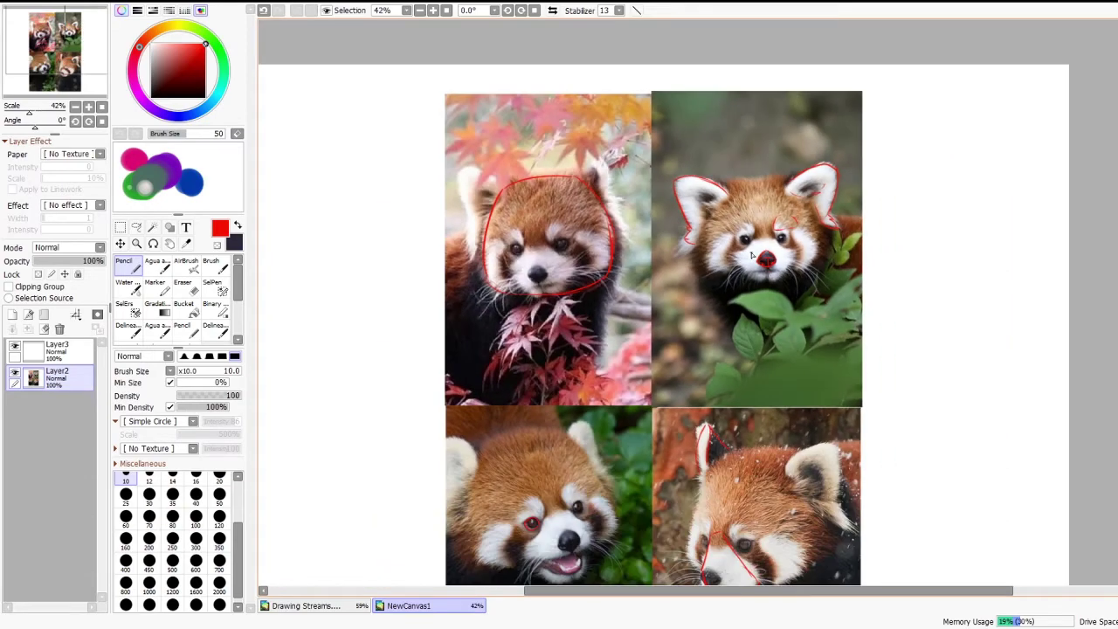
scroll(774, 363, up, 3)
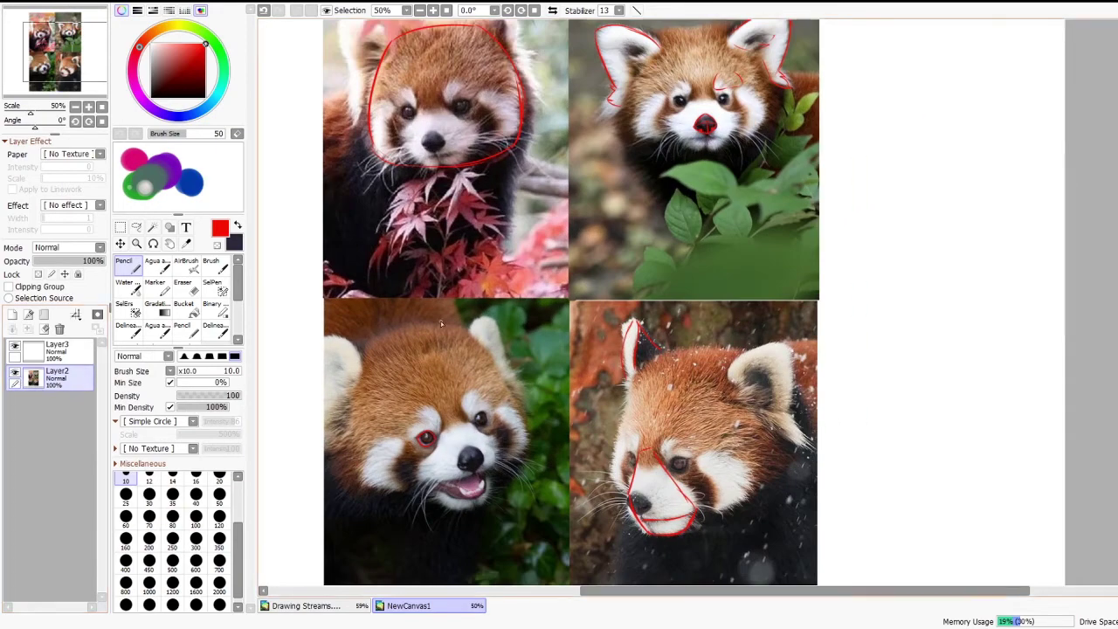
scroll(441, 320, down, 3)
scroll(512, 280, up, 2)
click(14, 374)
click(40, 351)
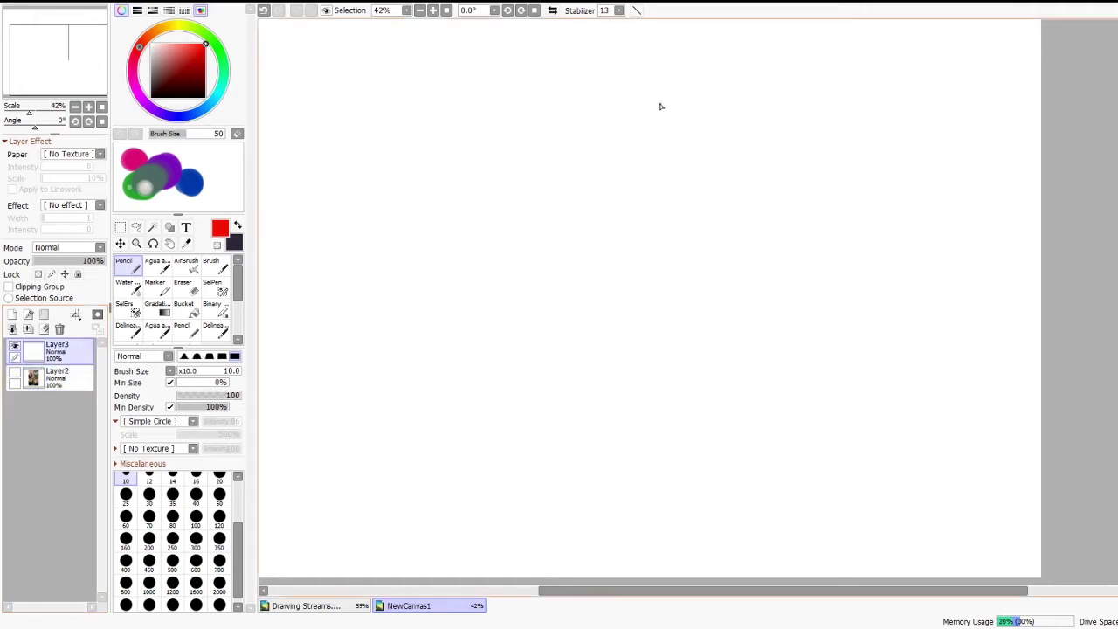
Step: Switch the drawing colour to black and sketch a rough circle as the base of the head
scroll(659, 106, up, 1)
mouse_move(569, 114)
mouse_down()
mouse_move(679, 231)
mouse_move(628, 119)
mouse_up()
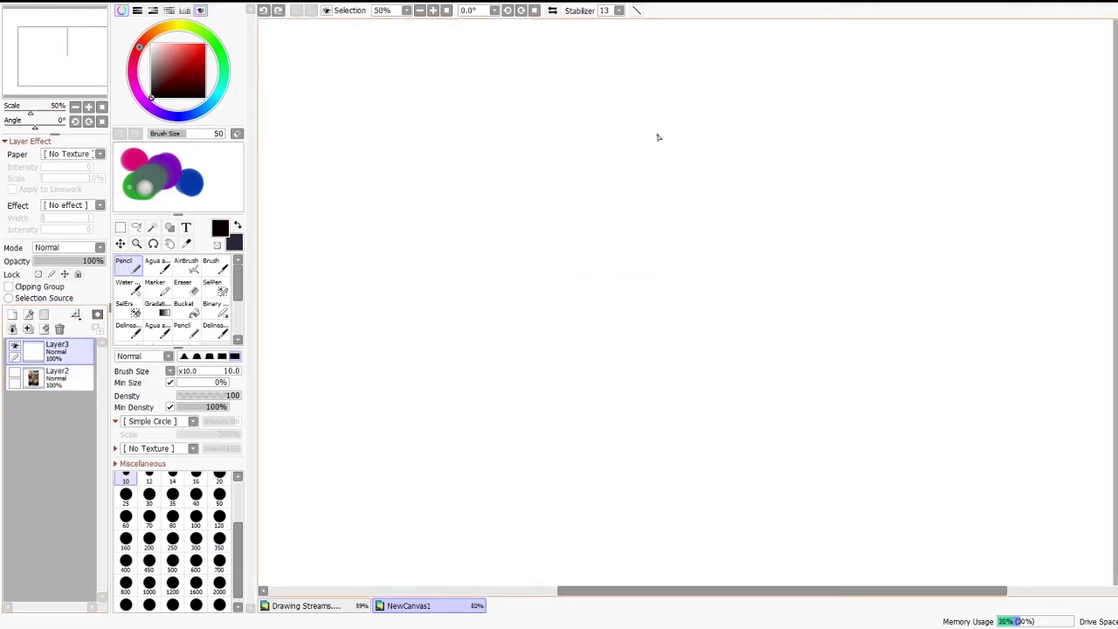
mouse_move(578, 97)
mouse_down()
mouse_move(712, 173)
mouse_move(566, 91)
mouse_move(559, 101)
mouse_up()
key(ctrl+z)
drag(631, 92, 568, 104)
scroll(616, 213, down, 1)
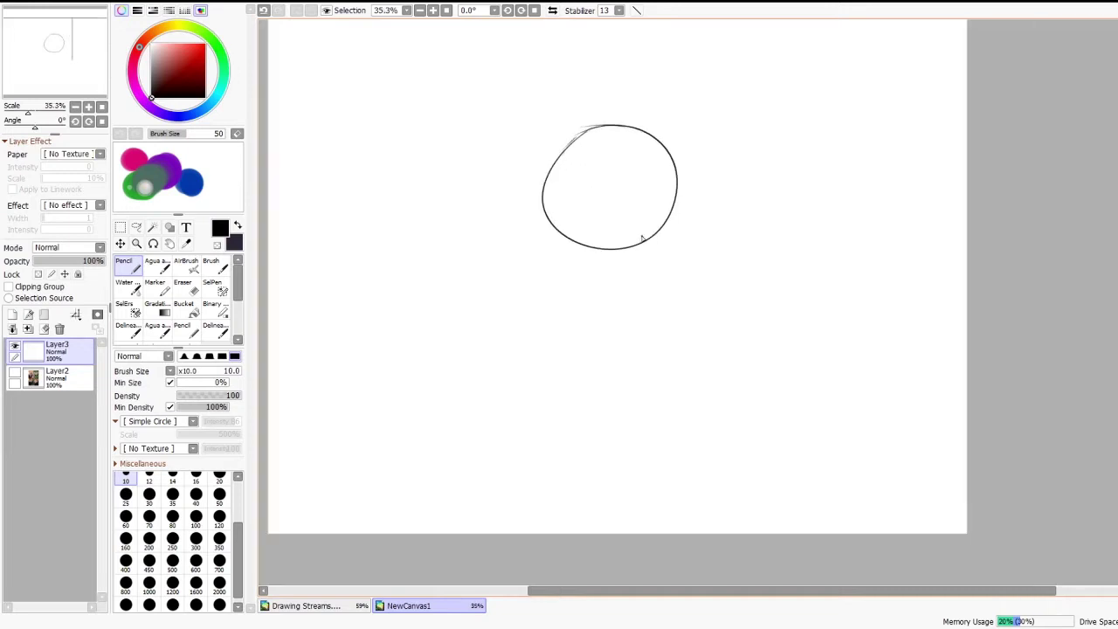
Step: Sketch a curved vertical centre line off to one side of the circle to set the head's direction
scroll(572, 142, up, 2)
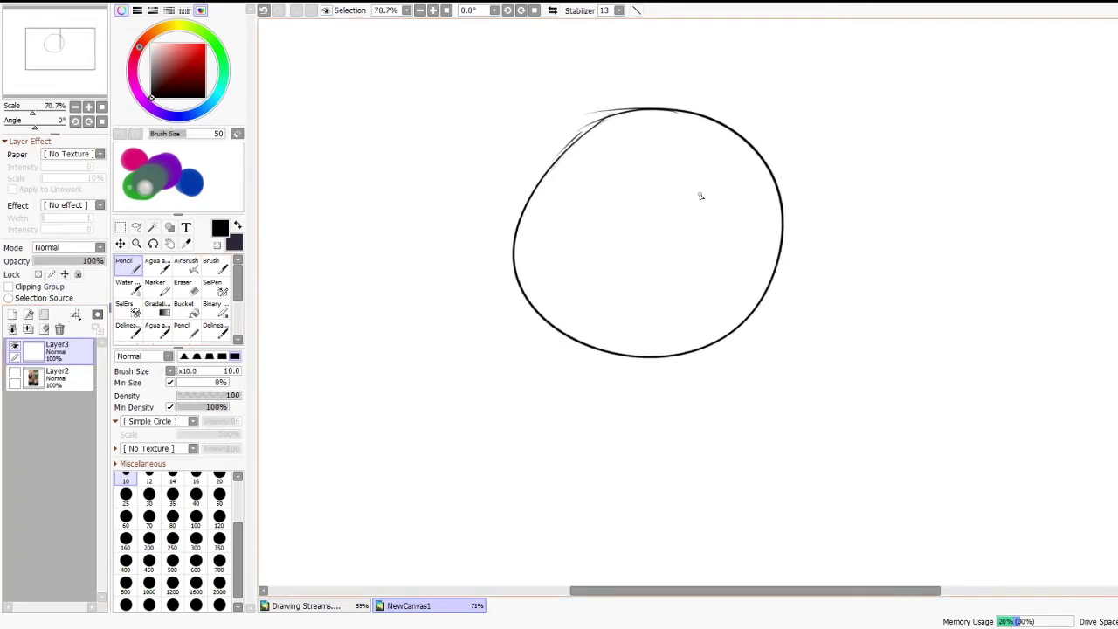
drag(644, 114, 578, 310)
key(ctrl+z)
drag(644, 117, 595, 345)
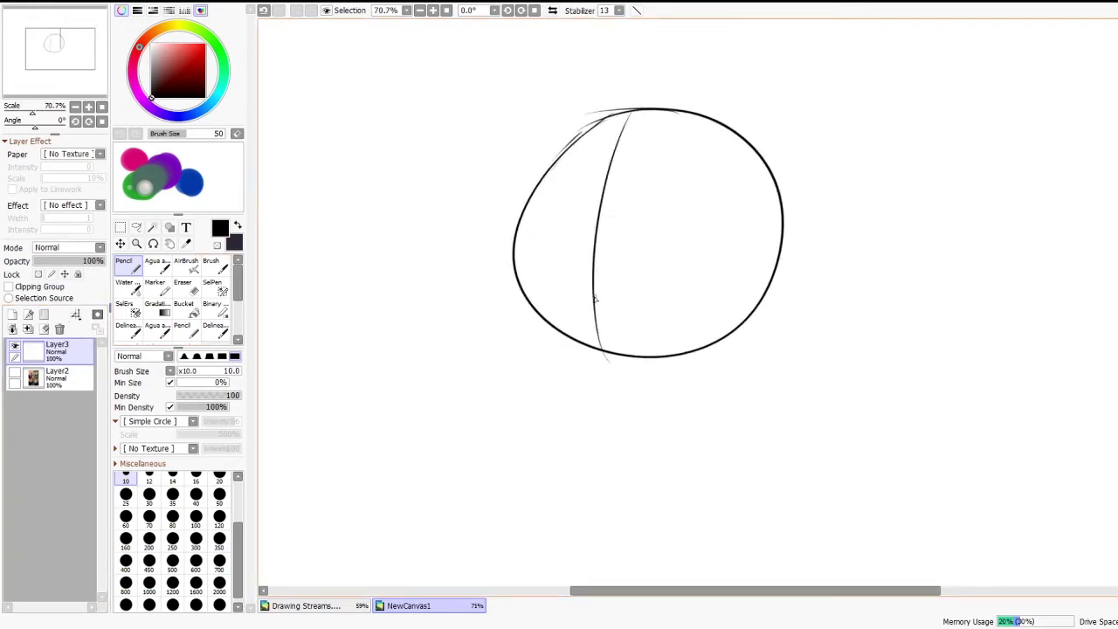
drag(589, 293, 607, 360)
Step: Sketch a curved horizontal eye line across the circle, slightly below its middle
mouse_move(513, 255)
mouse_down()
mouse_move(604, 265)
mouse_move(699, 253)
mouse_up()
drag(783, 228, 730, 251)
mouse_move(741, 247)
mouse_down()
mouse_move(583, 256)
mouse_move(537, 246)
mouse_move(742, 245)
mouse_up()
key(ctrl+z)
key(ctrl+z)
key(ctrl+z)
mouse_move(513, 254)
mouse_down()
mouse_move(702, 262)
mouse_move(771, 229)
mouse_move(572, 259)
mouse_up()
scroll(576, 237, down, 1)
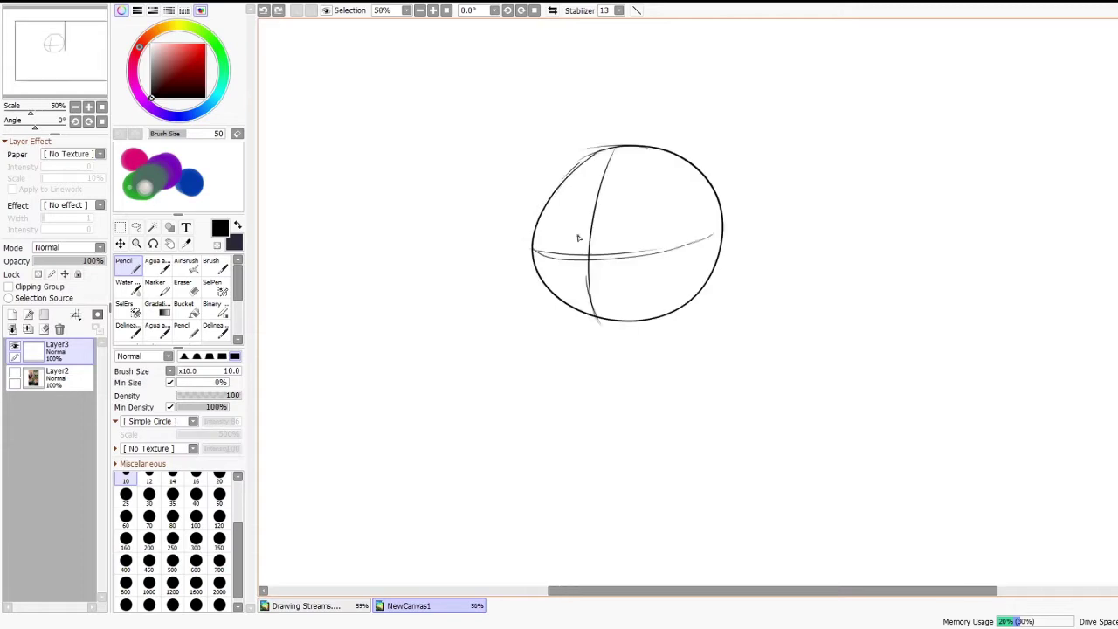
Step: Show the Layer2 reference photos to compare the maple-leaf panda's head shape, and hide them again
click(14, 373)
scroll(709, 332, down, 4)
scroll(669, 201, up, 6)
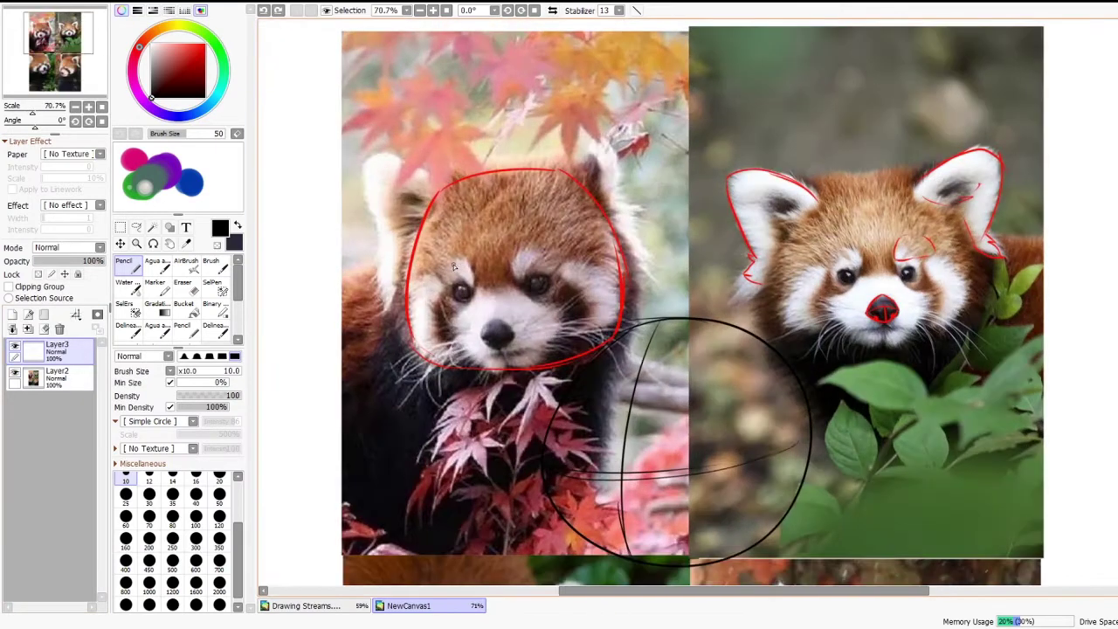
scroll(482, 241, up, 3)
click(14, 374)
scroll(532, 182, down, 5)
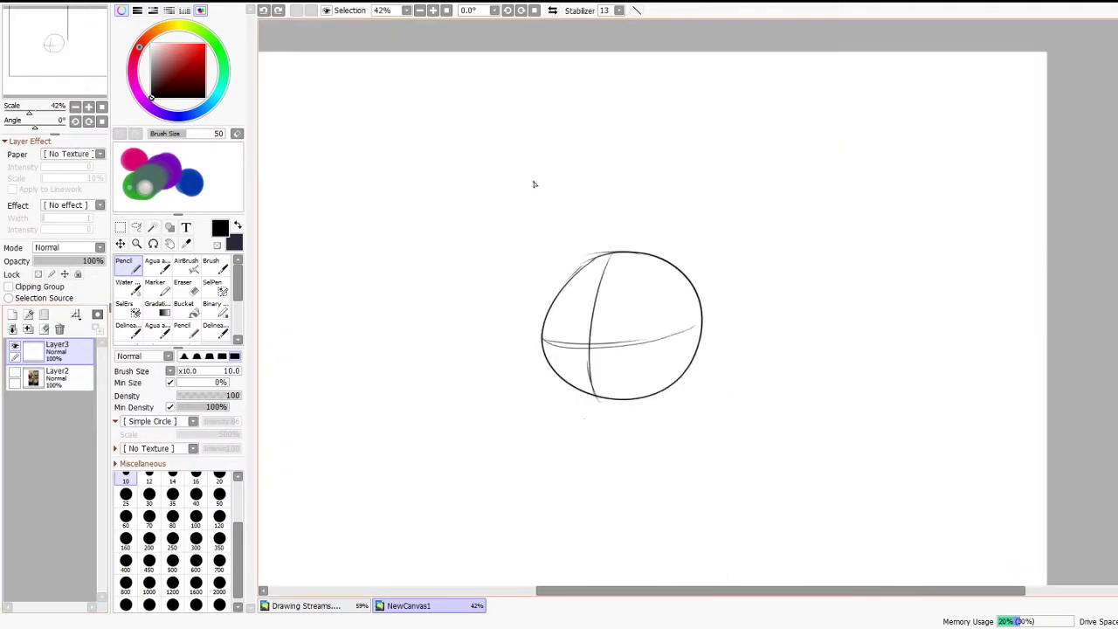
Step: Sketch sloping cheek lines from the upper circle down past both of its sides
scroll(584, 422, up, 3)
mouse_move(574, 117)
mouse_down()
mouse_move(547, 143)
mouse_move(489, 294)
mouse_move(491, 330)
mouse_up()
drag(503, 229, 488, 345)
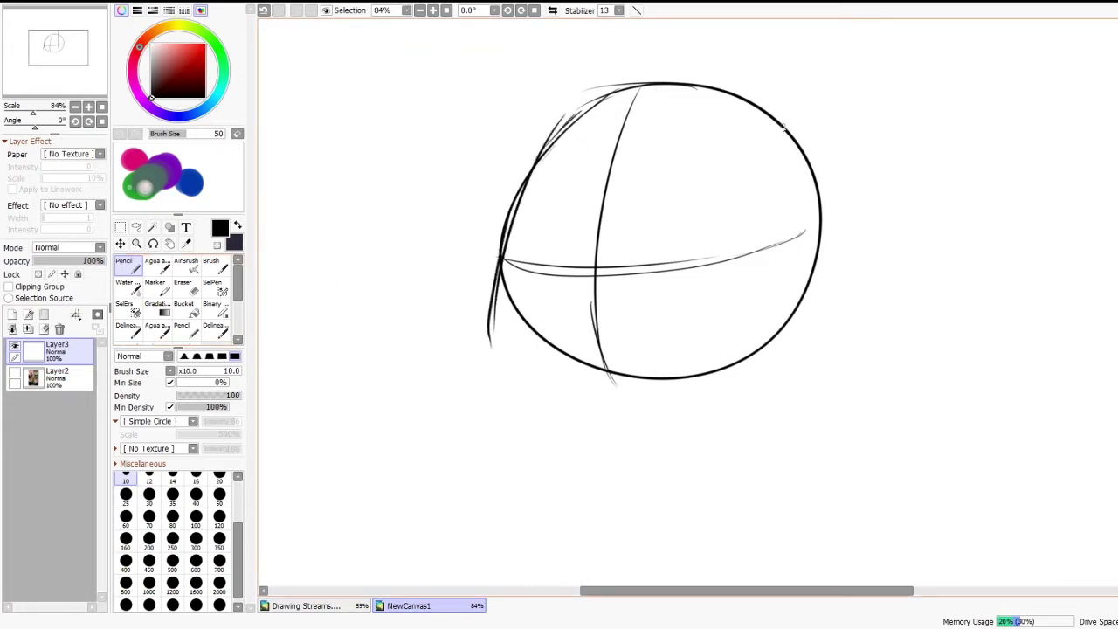
drag(783, 130, 849, 290)
Step: Sketch the lower cheeks and a wide rounded jaw line beneath the circle, joining both sides of the head
drag(486, 336, 519, 422)
mouse_move(846, 299)
mouse_down()
mouse_move(847, 385)
mouse_move(704, 424)
mouse_up()
drag(507, 391, 670, 435)
drag(578, 437, 783, 422)
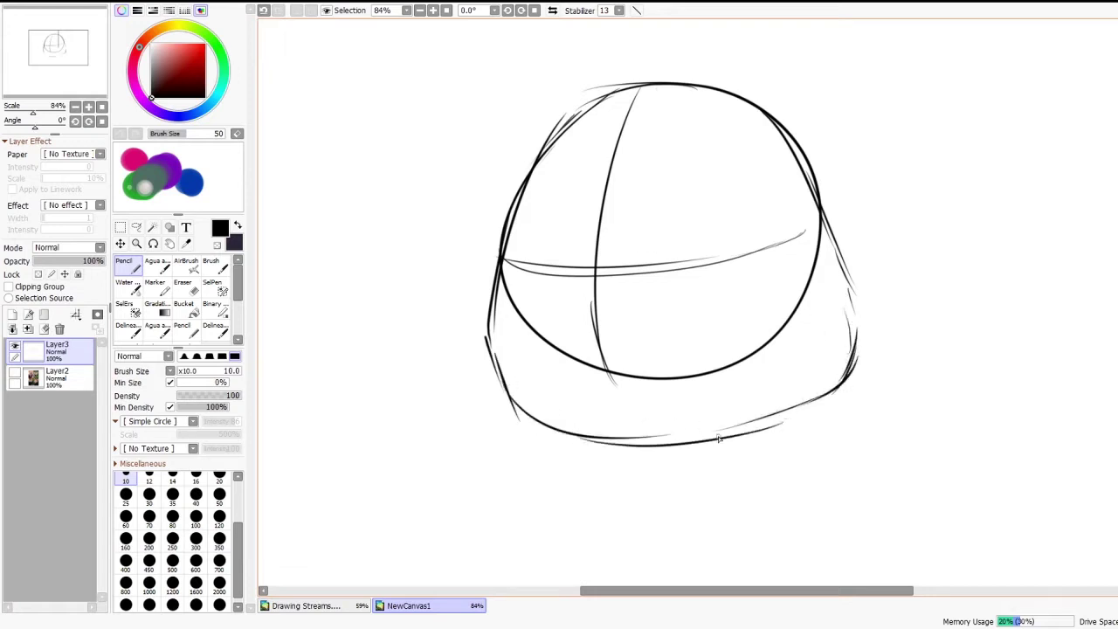
drag(716, 437, 847, 382)
drag(849, 380, 707, 438)
Step: Reinforce the cheek on the wider side of the face with a line running down to the jaw corner
drag(789, 142, 828, 350)
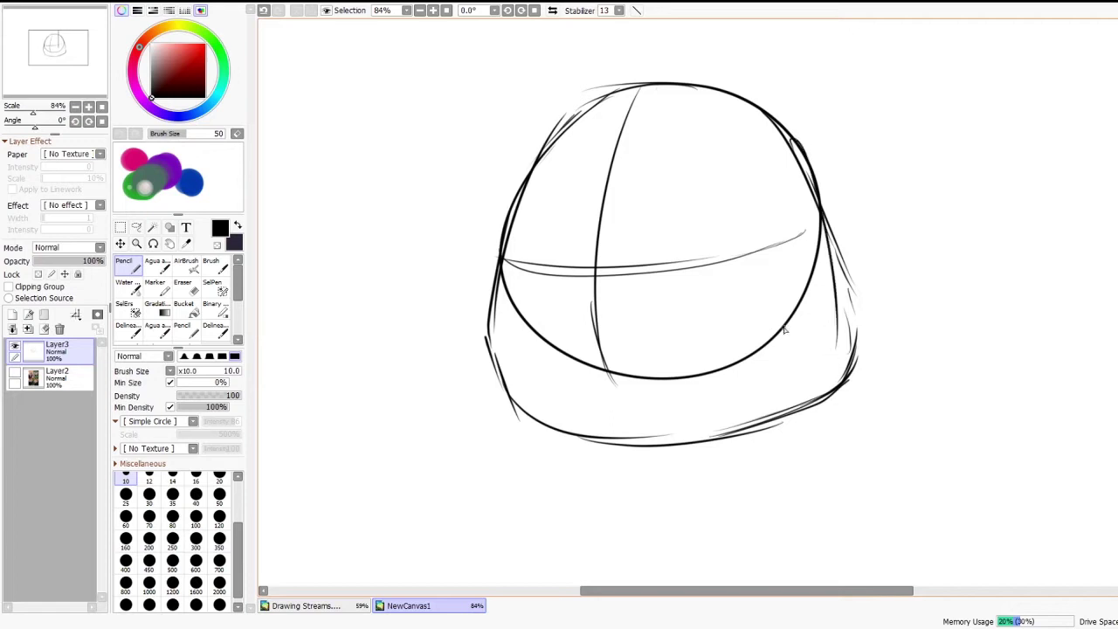
key(ctrl+z)
drag(785, 136, 844, 351)
drag(841, 252, 840, 405)
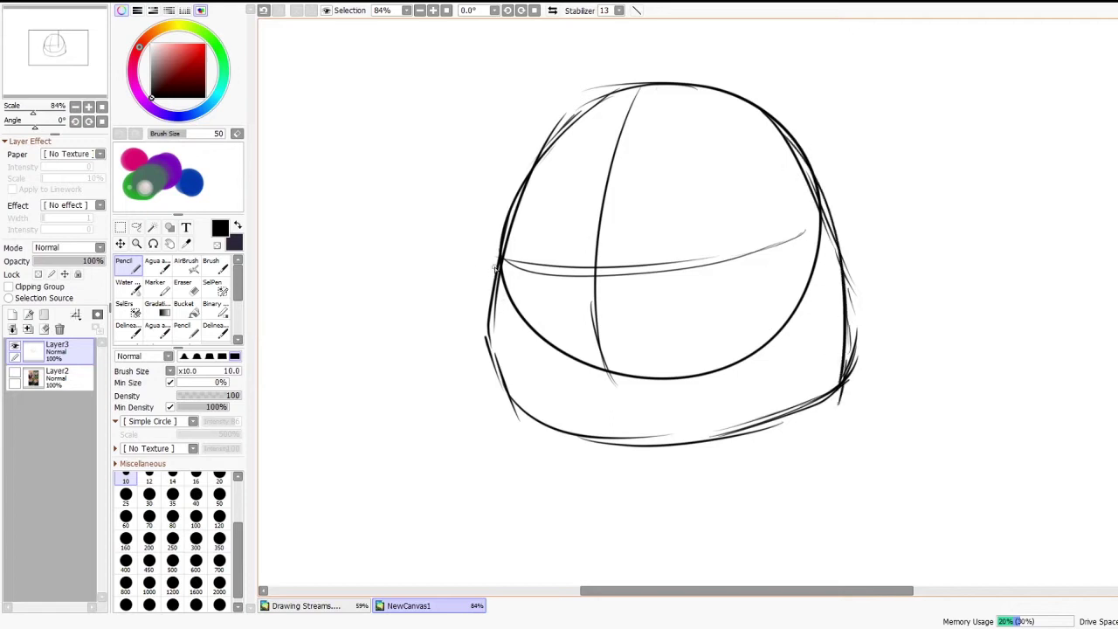
Step: Strengthen the narrower cheek and the bottom jaw line with additional strokes
mouse_move(495, 268)
mouse_down()
mouse_move(499, 395)
mouse_move(600, 440)
mouse_up()
drag(533, 413, 610, 446)
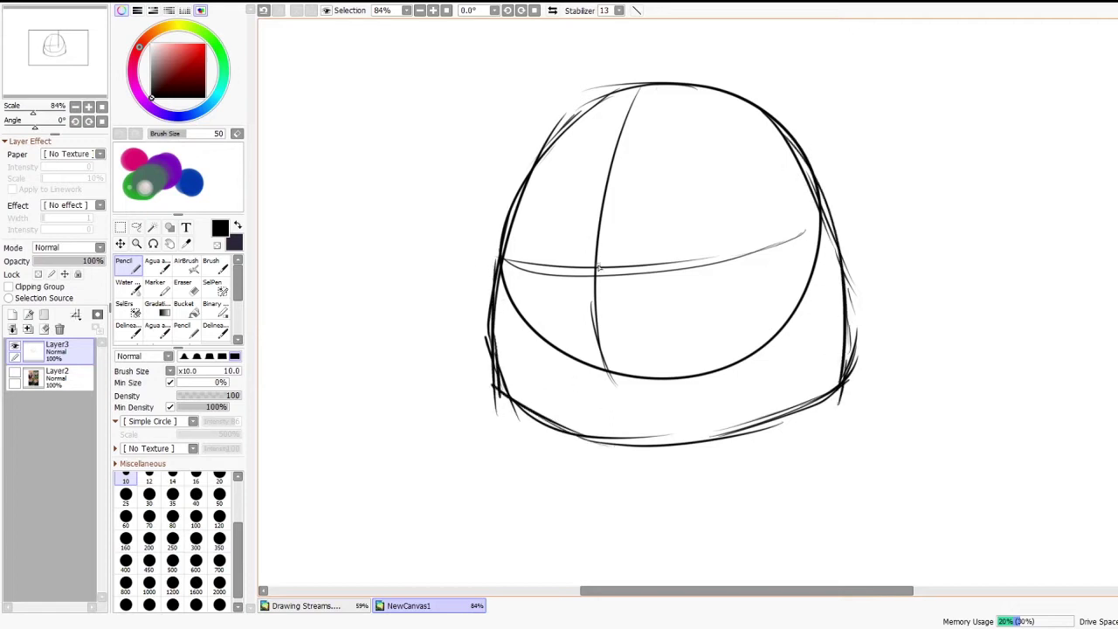
drag(845, 386, 641, 445)
drag(710, 443, 615, 444)
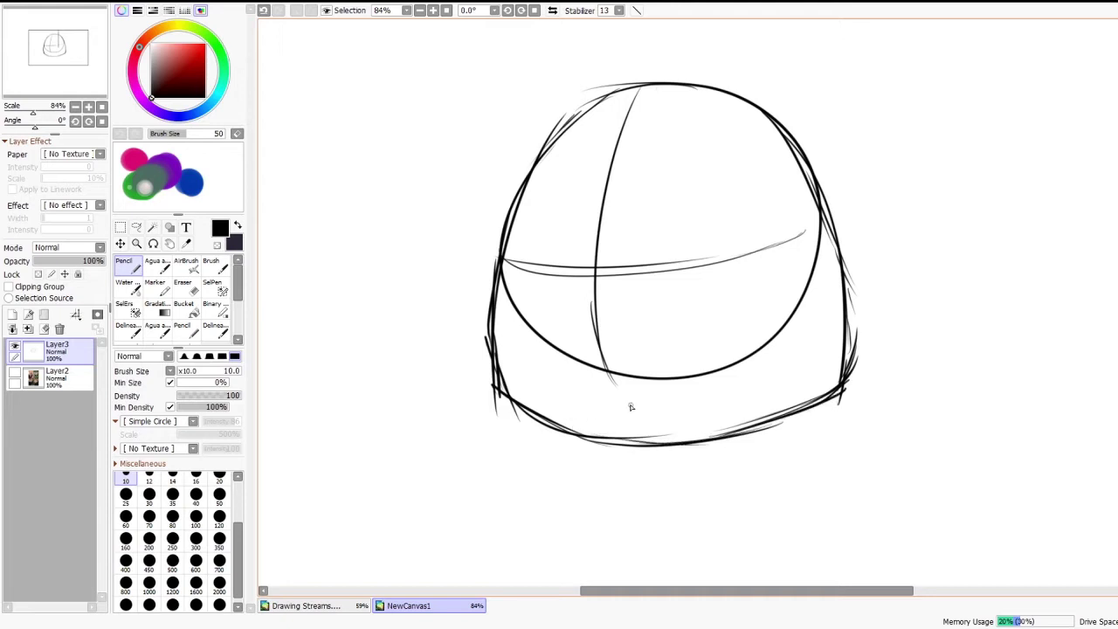
scroll(614, 328, down, 5)
scroll(626, 350, up, 3)
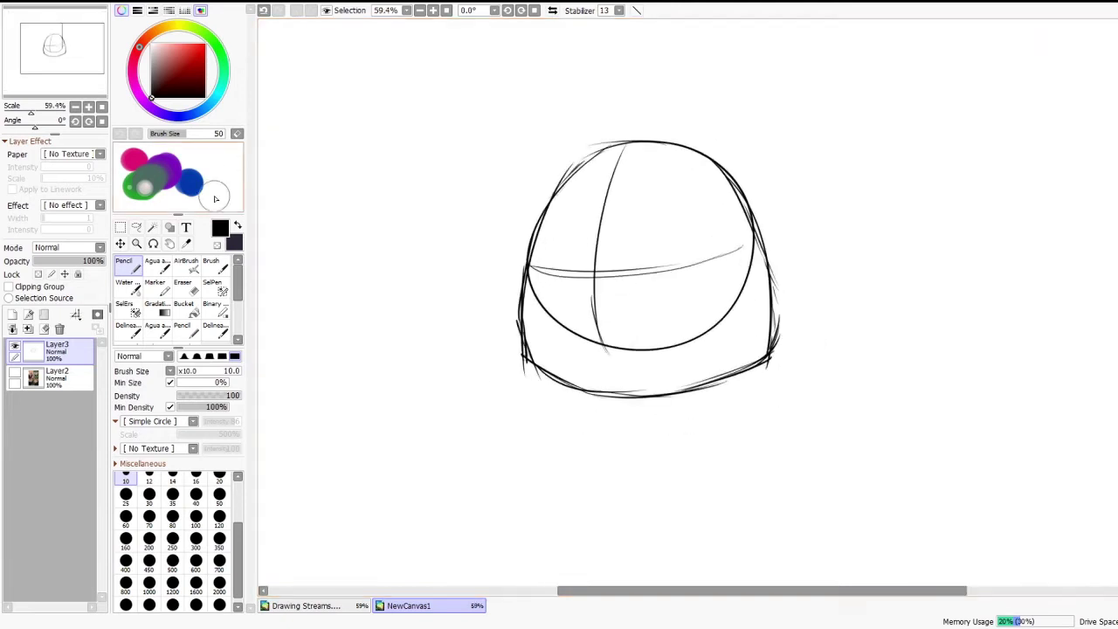
Step: Mirror the head sketch horizontally and place it beside the reference photos, with both layers shown
click(14, 349)
click(14, 348)
click(121, 227)
click(161, 504)
click(14, 374)
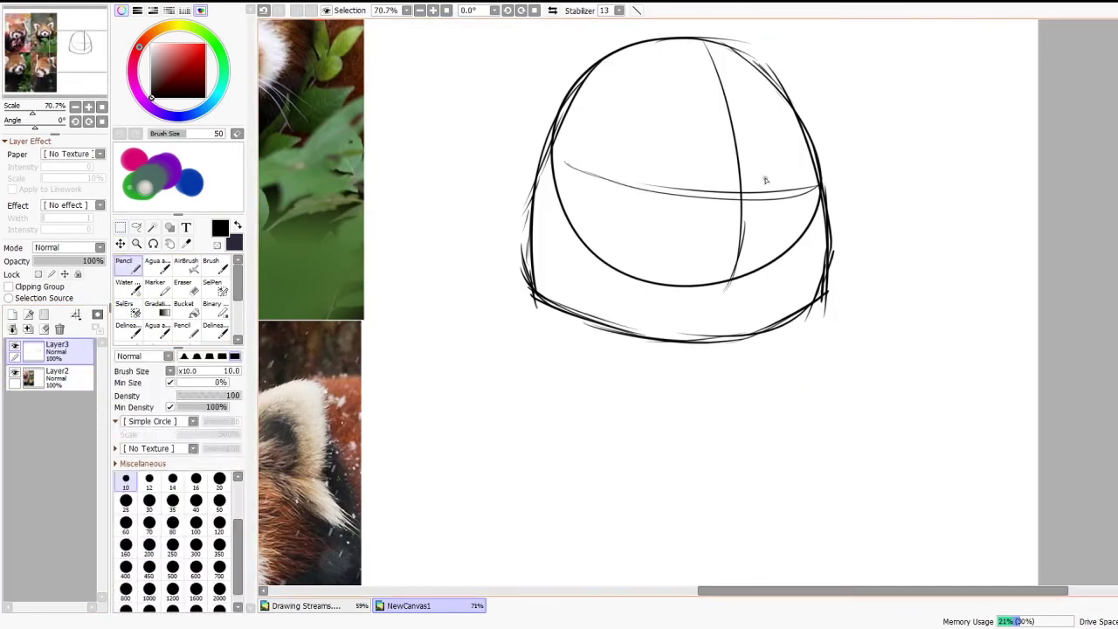
Step: Sketch the muzzle profile from the brow down to the chin and add the nose with its nostrils
key(ctrl+z)
mouse_move(762, 148)
mouse_down()
mouse_move(768, 202)
mouse_move(741, 385)
mouse_up()
drag(660, 340, 663, 365)
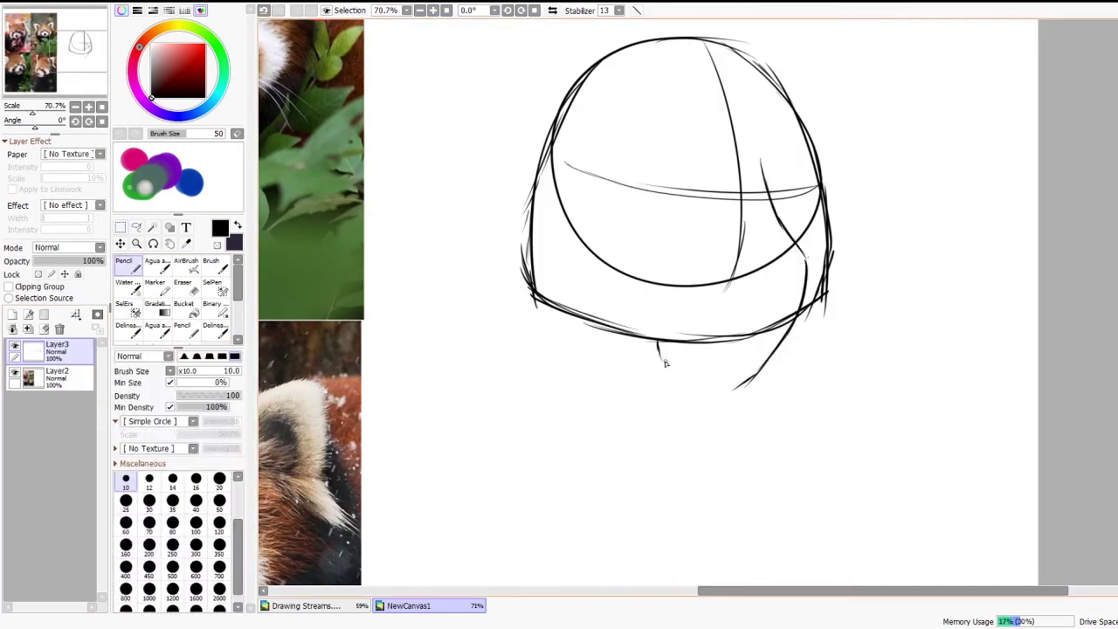
drag(661, 351, 681, 373)
drag(627, 242, 659, 300)
drag(627, 243, 567, 289)
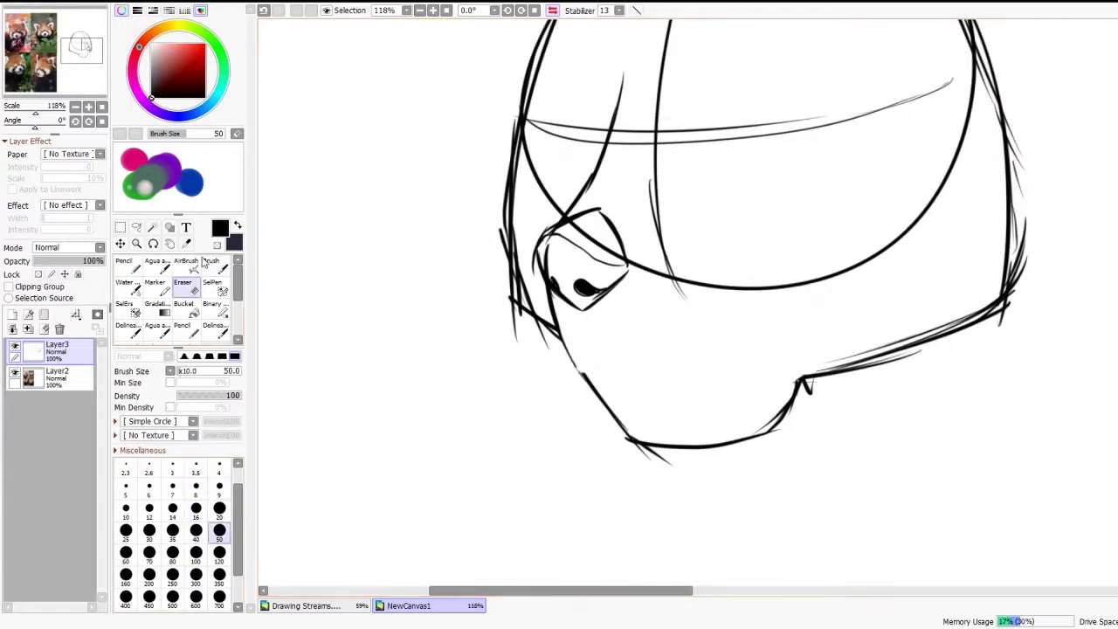
Step: Sketch the open mouth with its raised corner and shape the front of the lip
key(n)
drag(586, 362, 586, 396)
drag(586, 396, 599, 403)
drag(740, 267, 776, 261)
mouse_move(751, 266)
mouse_down()
mouse_move(603, 359)
mouse_move(776, 262)
mouse_up()
Step: Sketch both eyes as ovals along the eye line, the far one narrower than the near one
scroll(611, 184, up, 3)
scroll(654, 267, down, 2)
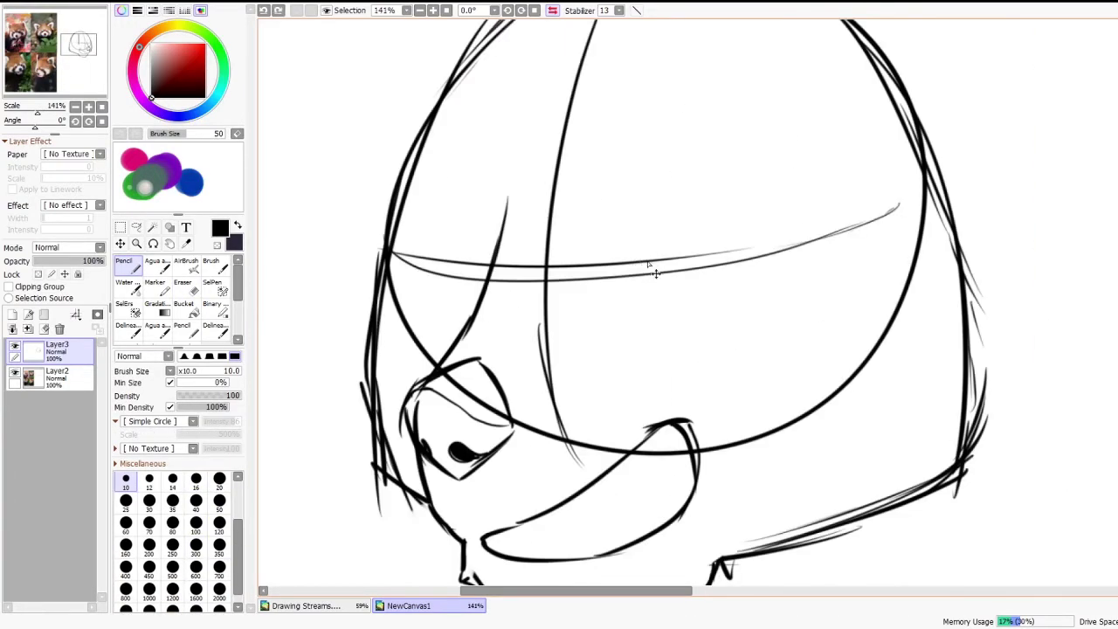
key(h)
mouse_move(857, 273)
mouse_down()
mouse_move(778, 220)
mouse_move(858, 280)
mouse_up()
scroll(717, 301, up, 2)
mouse_move(832, 234)
mouse_down()
mouse_move(811, 338)
mouse_move(772, 321)
mouse_up()
scroll(786, 306, down, 3)
Step: Sketch the base and edge lines of the ears on the upper sides of the head
key(h)
drag(953, 205, 864, 131)
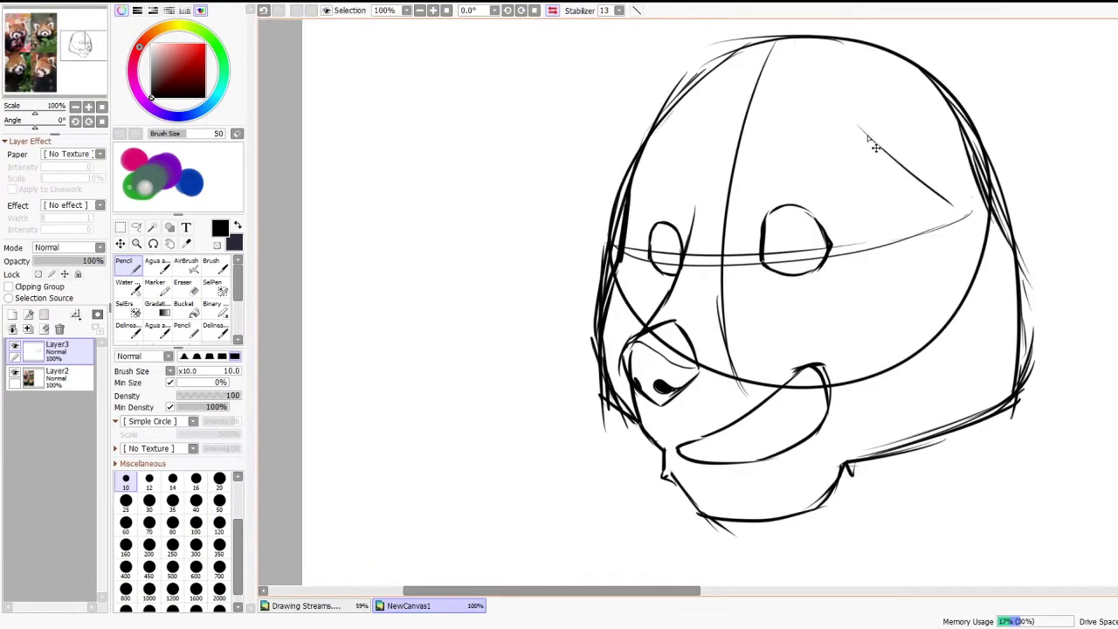
key(h)
drag(689, 137, 814, 79)
key(ctrl+z)
drag(452, 74, 698, 301)
Step: Add jagged fur tufts along the edges of the cheeks
key(h)
scroll(611, 306, down, 1)
drag(934, 155, 960, 207)
Step: Erase the lower part of the construction circle and the open mouth, and redraw the mouth as a thinner curved line
click(182, 286)
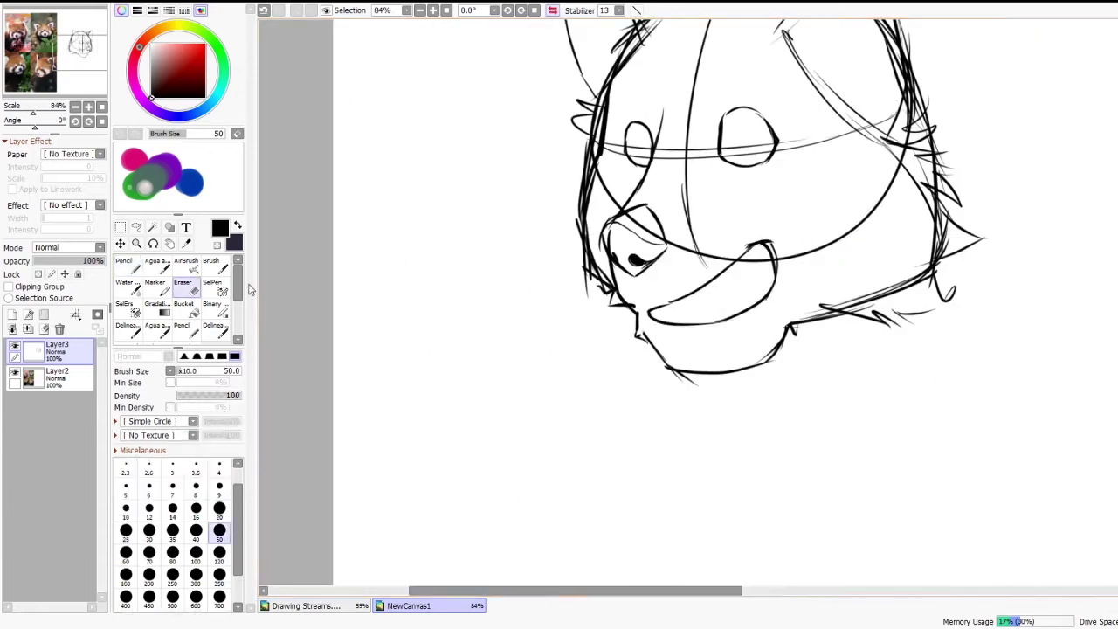
drag(878, 205, 659, 321)
key(n)
drag(780, 269, 651, 311)
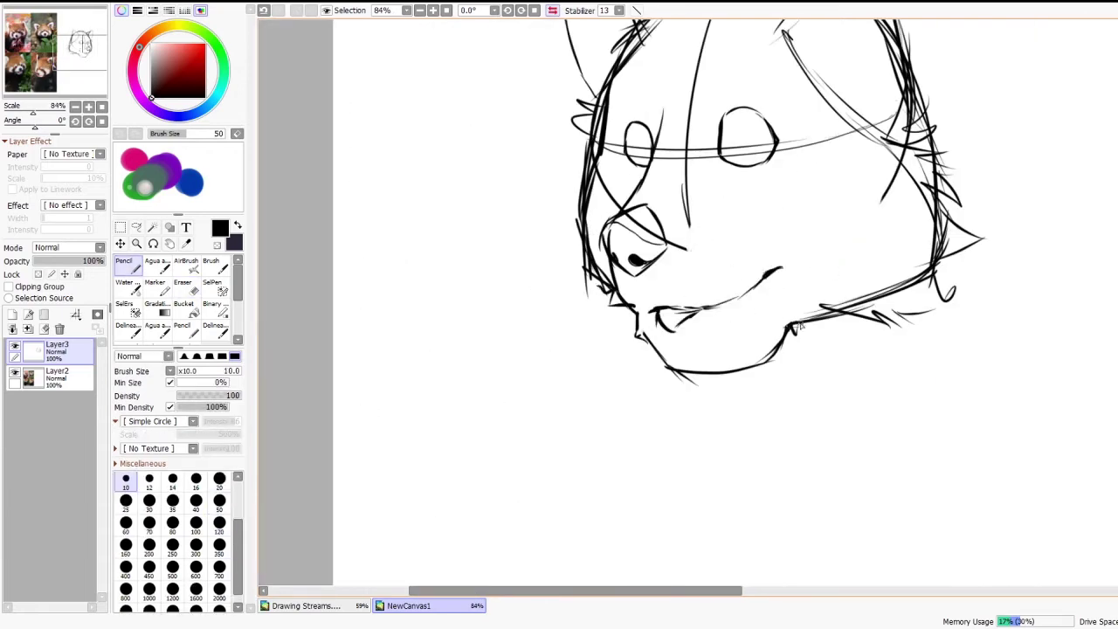
scroll(788, 189, right, 2)
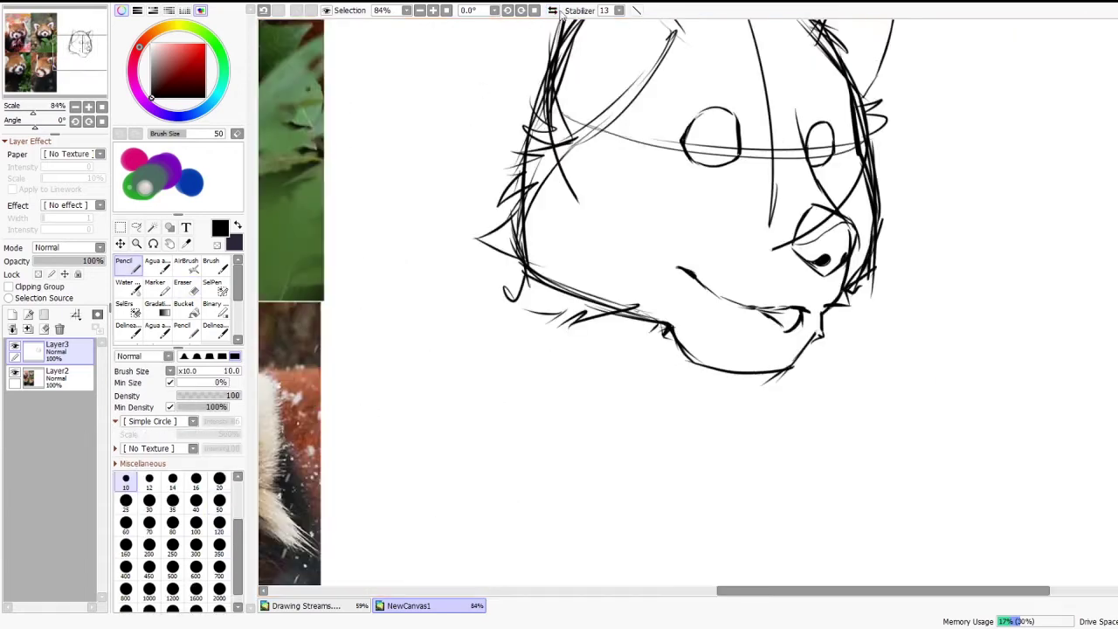
Step: Select the near eye oval, rotate it slightly clockwise in a Freeform transform, apply it and clear the selection
key(h)
click(212, 282)
mouse_move(717, 109)
mouse_down()
mouse_move(735, 174)
mouse_move(703, 165)
mouse_move(749, 159)
mouse_move(739, 109)
mouse_move(712, 140)
mouse_up()
key(ctrl+t)
scroll(777, 91, down, 6)
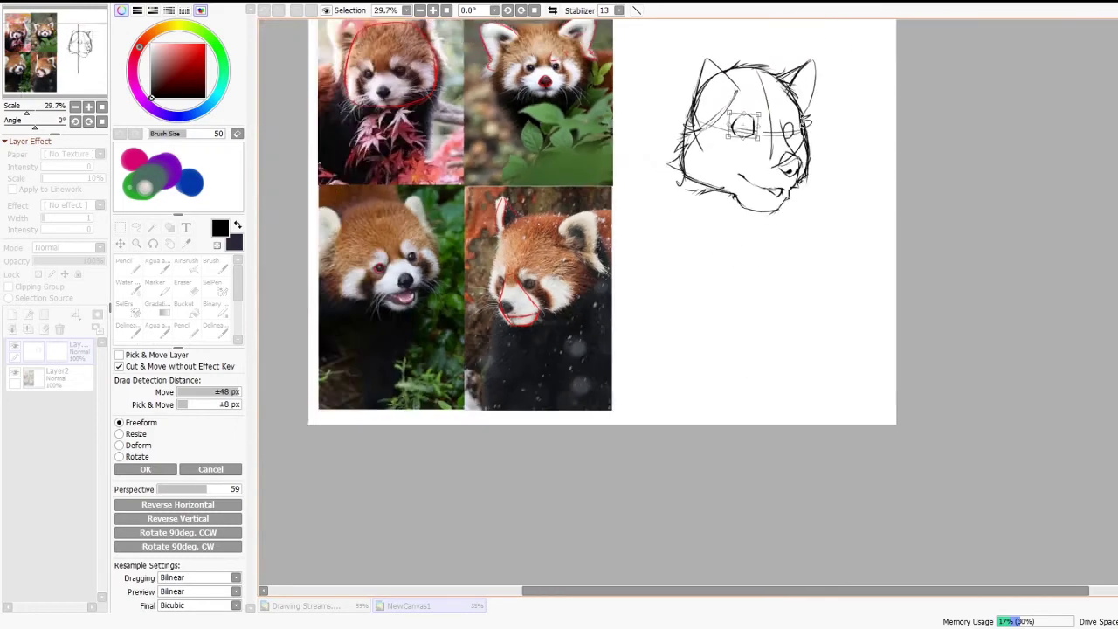
scroll(819, 113, up, 6)
drag(608, 162, 616, 164)
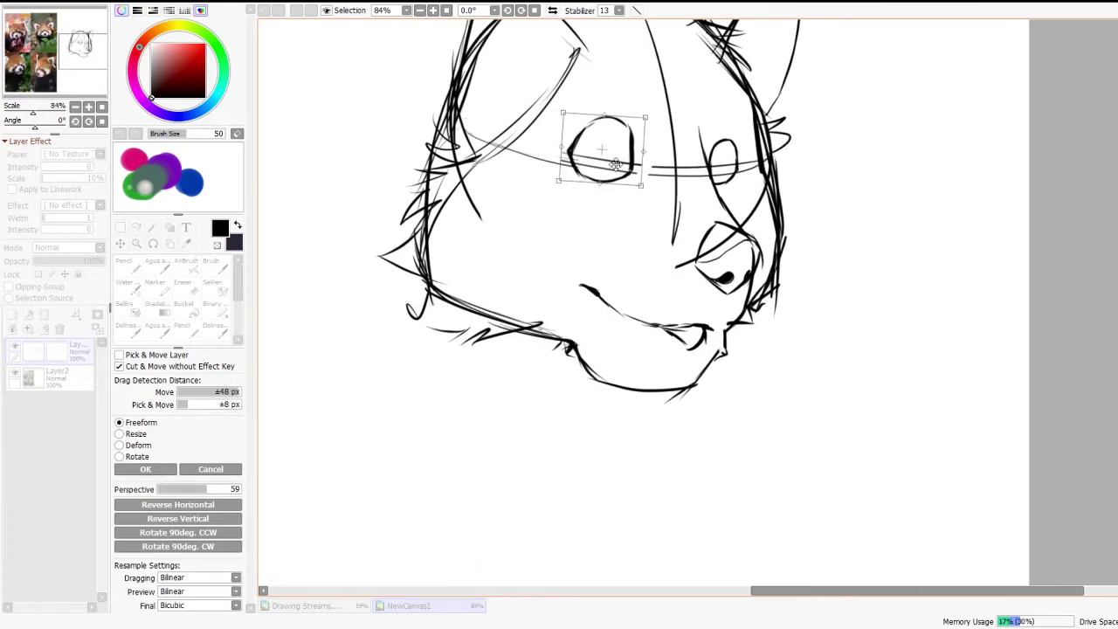
click(145, 469)
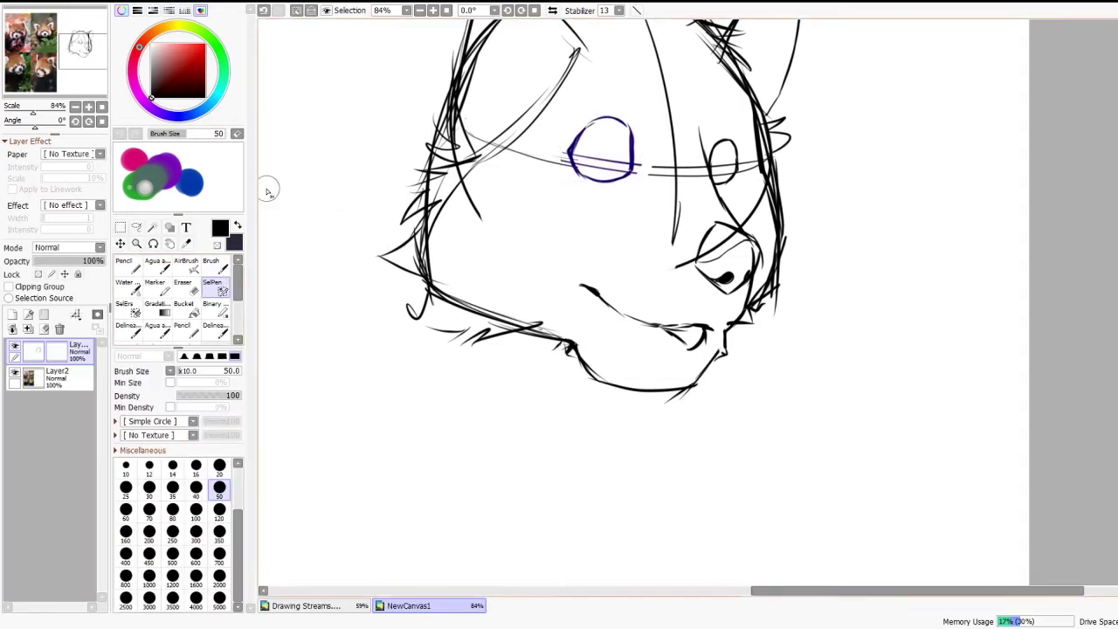
click(297, 11)
Step: Select the nose, try widening it and shifting it toward the face's centre line with Deform, and cut it out of the sketch instead
mouse_move(716, 265)
mouse_down()
mouse_move(711, 281)
mouse_move(736, 278)
mouse_move(749, 252)
mouse_move(711, 243)
mouse_move(728, 276)
mouse_up()
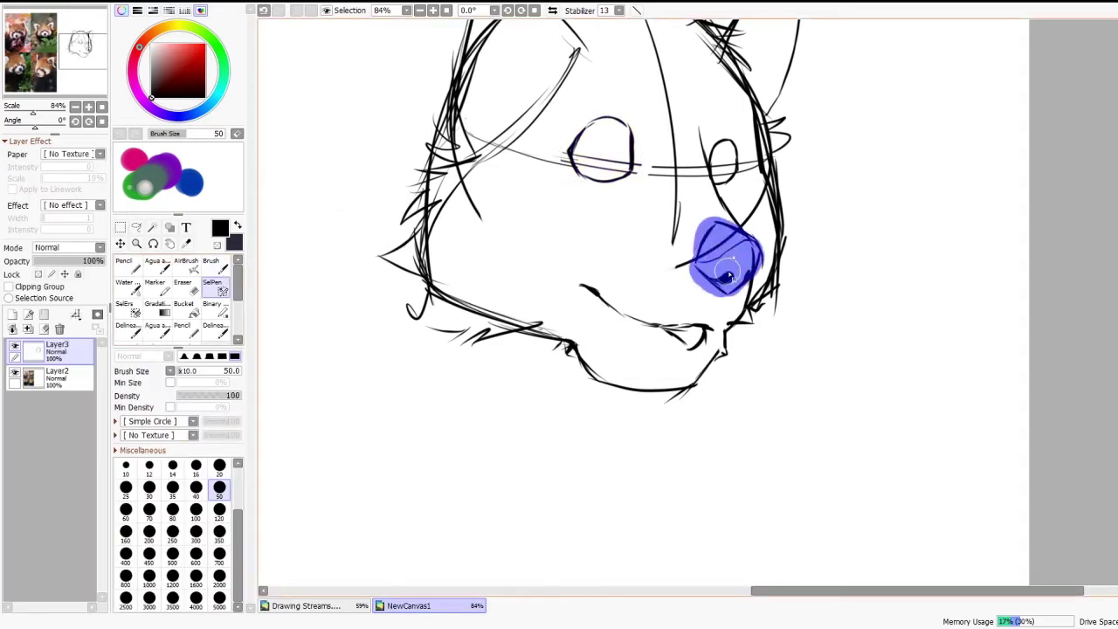
key(ctrl+t)
click(120, 446)
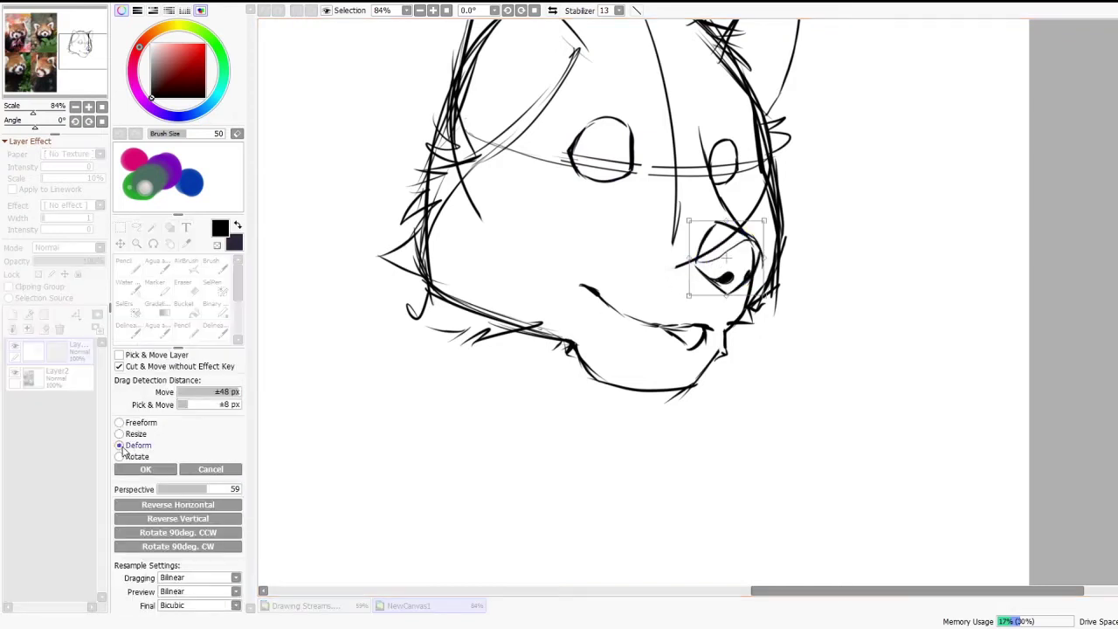
drag(689, 258, 726, 260)
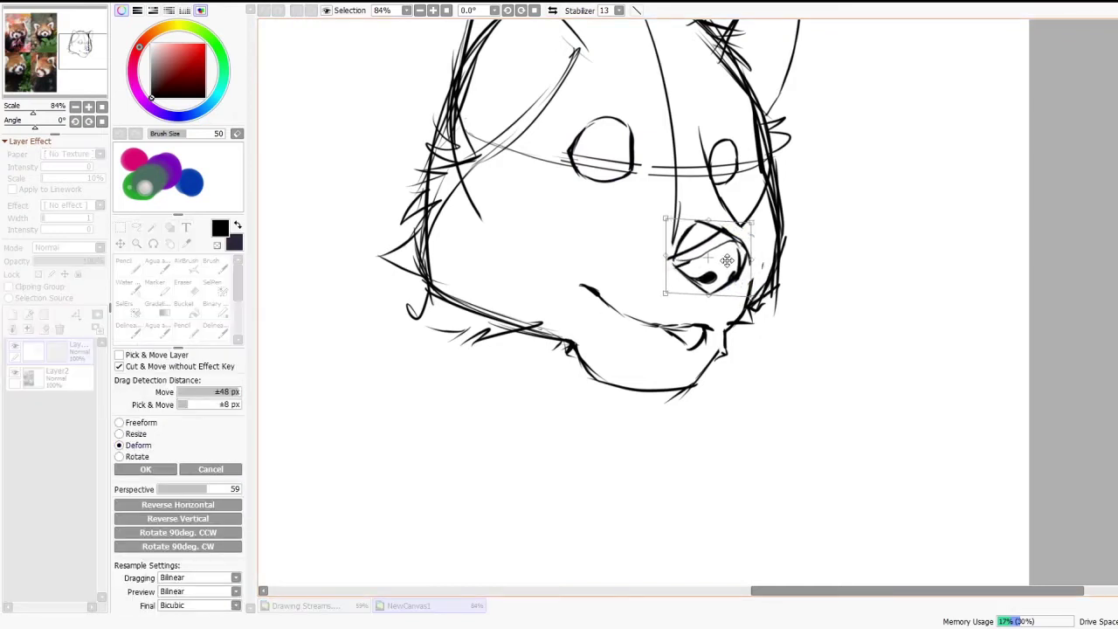
scroll(727, 260, up, 2)
click(204, 471)
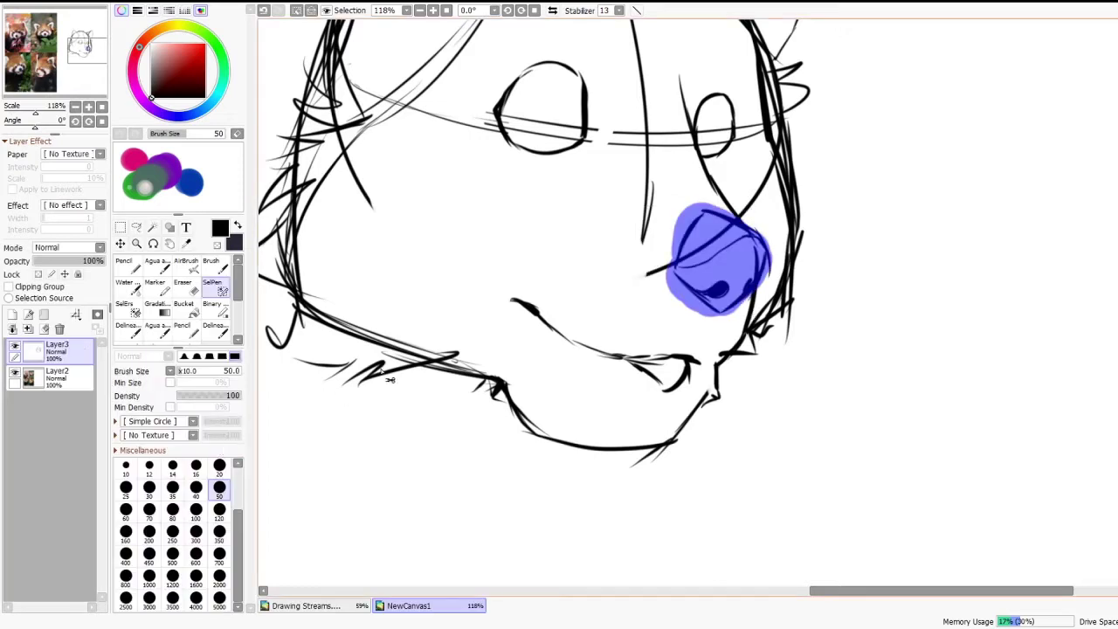
key(ctrl+x)
click(129, 265)
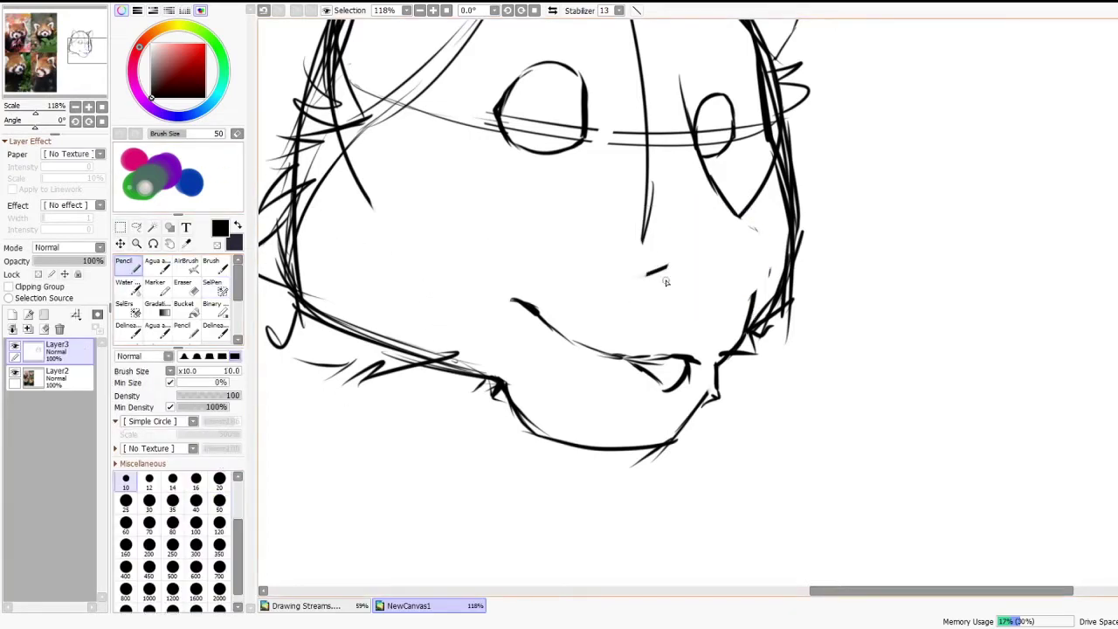
mouse_move(652, 261)
mouse_down()
mouse_move(670, 297)
mouse_move(708, 312)
mouse_move(753, 280)
mouse_move(756, 237)
mouse_move(741, 223)
mouse_up()
key(ctrl+z)
key(ctrl+z)
key(ctrl+z)
key(ctrl+z)
key(ctrl+z)
key(ctrl+z)
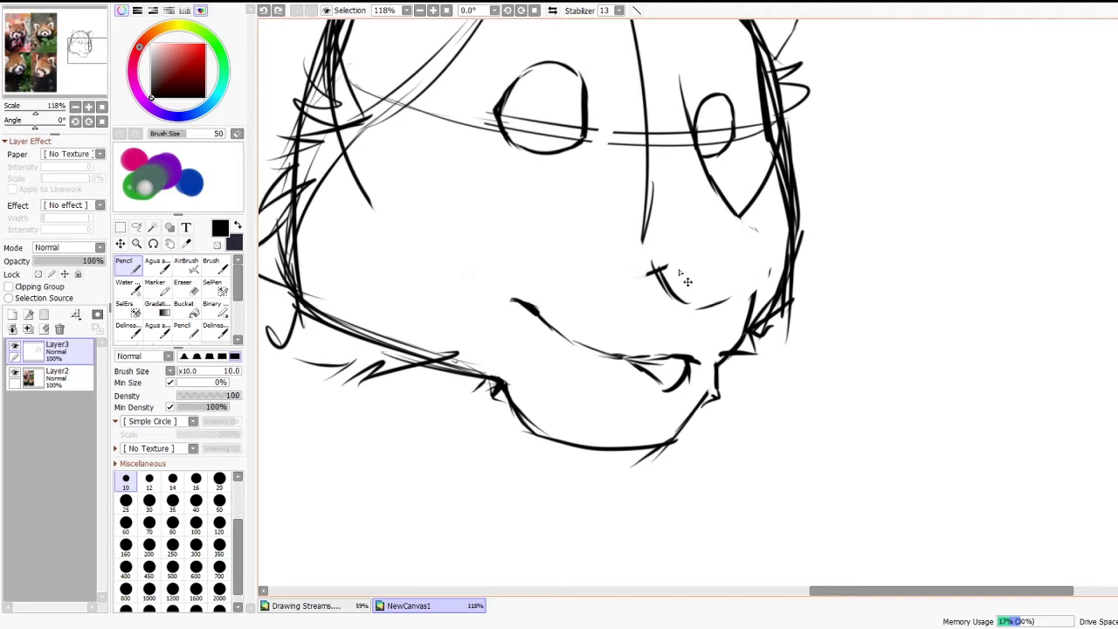
key(ctrl+z)
key(ctrl+z)
Step: Redraw the nose as a rounded diamond with a top-plane line and two nostrils, and connect it to the muzzle edge
mouse_move(646, 273)
mouse_down()
mouse_move(698, 310)
mouse_move(753, 267)
mouse_move(743, 234)
mouse_move(749, 254)
mouse_move(702, 208)
mouse_move(692, 213)
mouse_move(668, 259)
mouse_move(735, 245)
mouse_up()
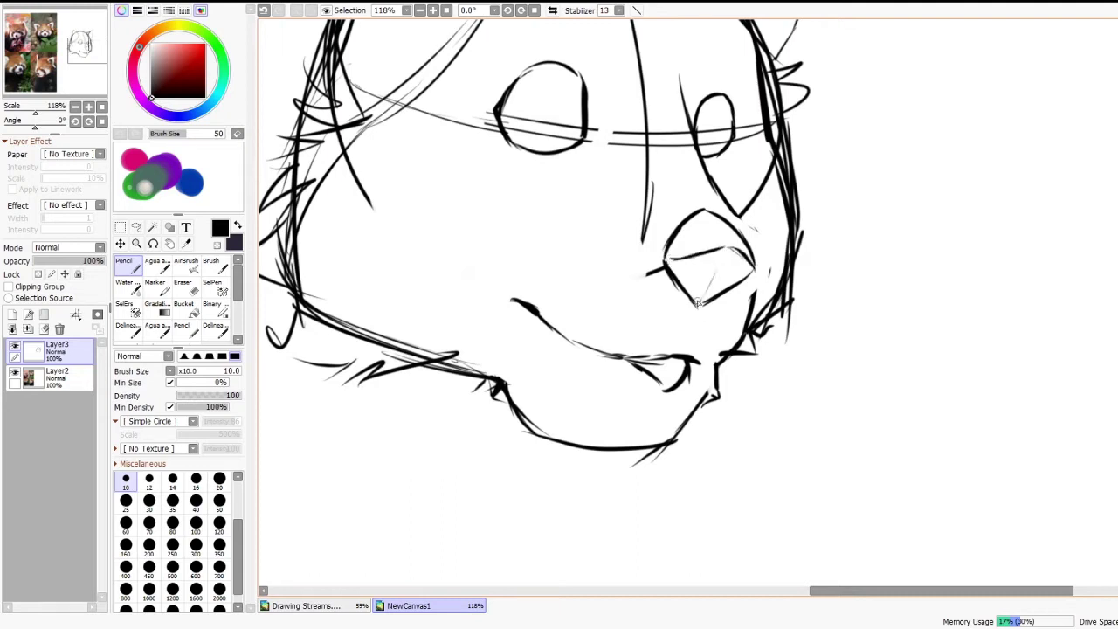
mouse_move(730, 283)
mouse_down()
mouse_move(720, 297)
mouse_move(725, 288)
mouse_move(687, 283)
mouse_up()
mouse_move(726, 208)
mouse_down()
mouse_move(758, 262)
mouse_move(736, 221)
mouse_move(756, 249)
mouse_move(727, 358)
mouse_up()
Step: Add light strokes to the contour of the near ear
scroll(625, 296, down, 4)
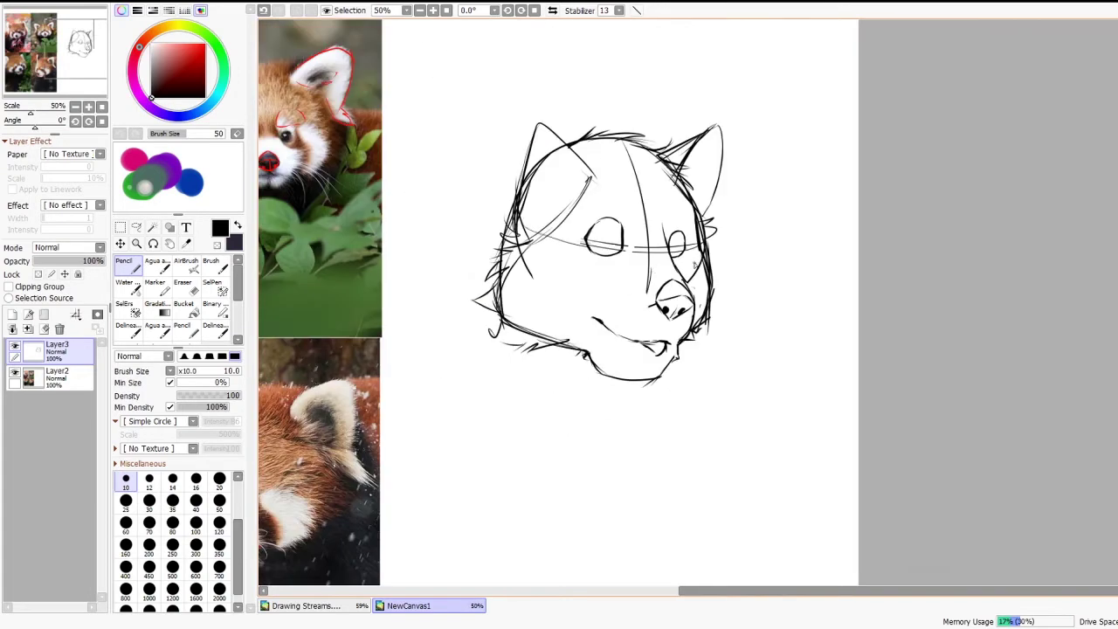
scroll(695, 265, down, 2)
scroll(673, 220, up, 2)
scroll(674, 218, down, 1)
scroll(300, 153, up, 2)
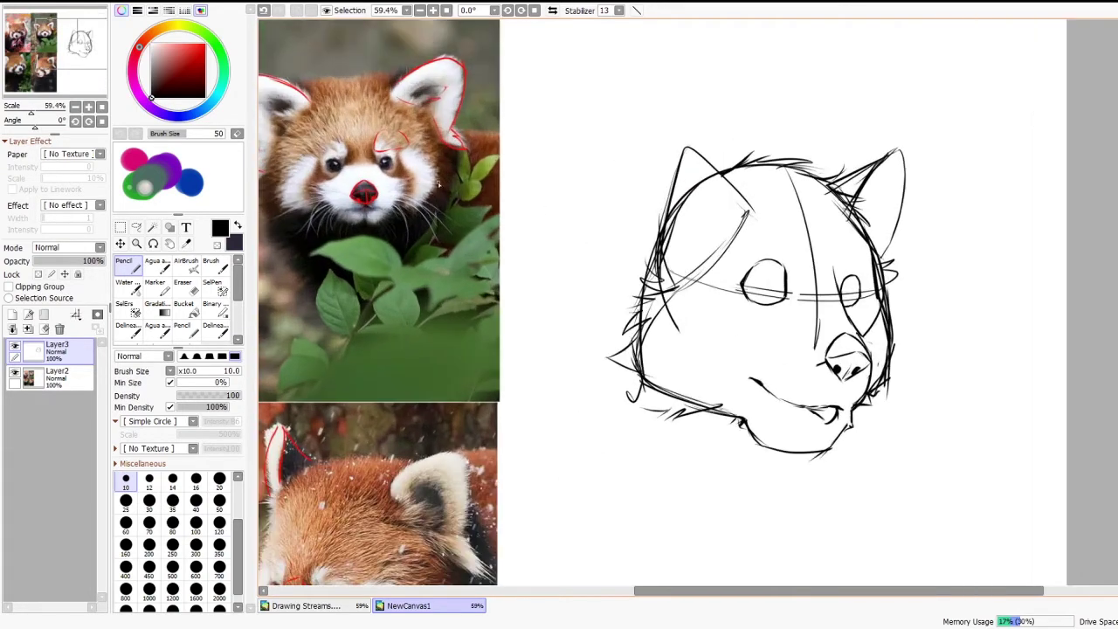
mouse_move(732, 204)
mouse_down()
mouse_move(682, 144)
mouse_move(647, 234)
mouse_up()
scroll(808, 297, up, 4)
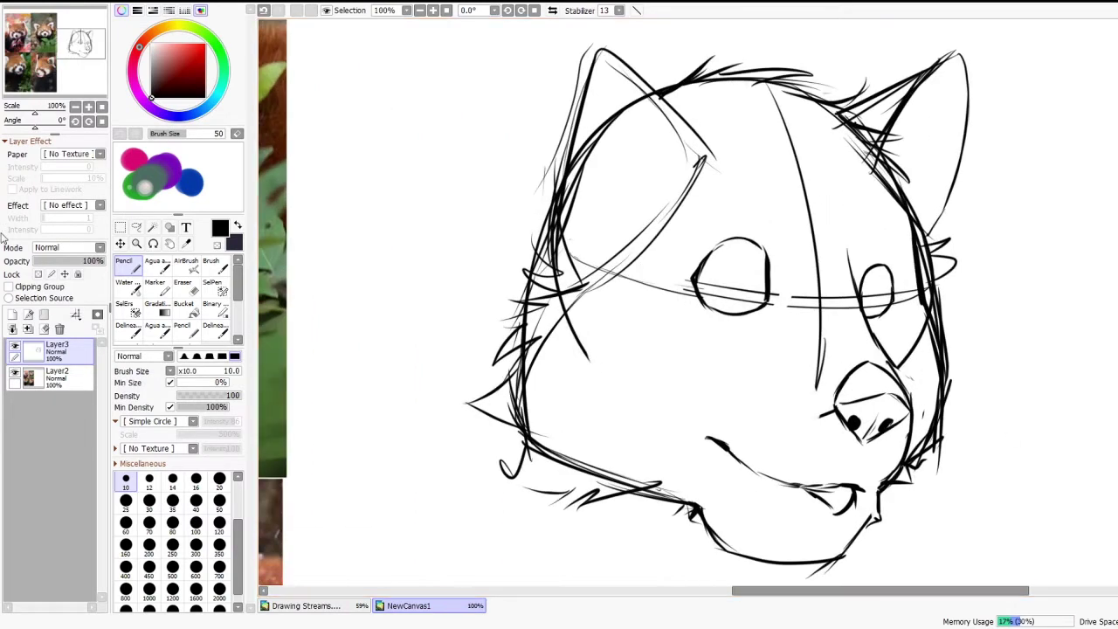
Step: Select the near eye again, scale it down and reposition it on the eye line, and clear the selection
scroll(728, 253, up, 2)
mouse_move(705, 250)
mouse_down()
mouse_move(697, 331)
mouse_move(736, 246)
mouse_move(759, 231)
mouse_move(755, 342)
mouse_up()
key(ctrl+t)
drag(796, 225, 765, 252)
drag(738, 304, 771, 320)
scroll(732, 275, down, 7)
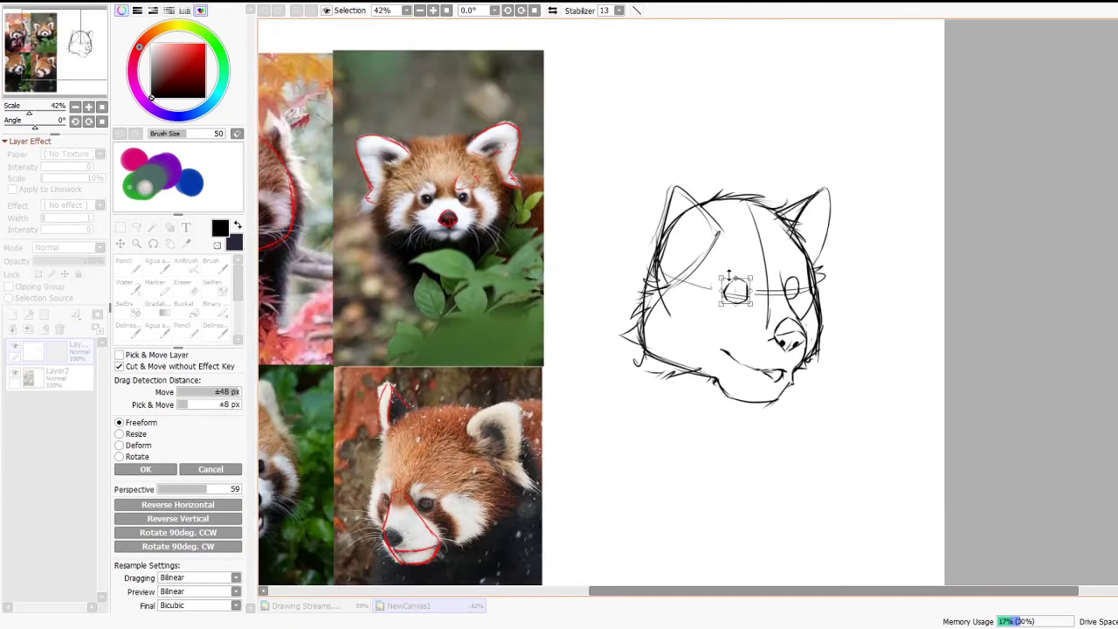
scroll(759, 289, up, 4)
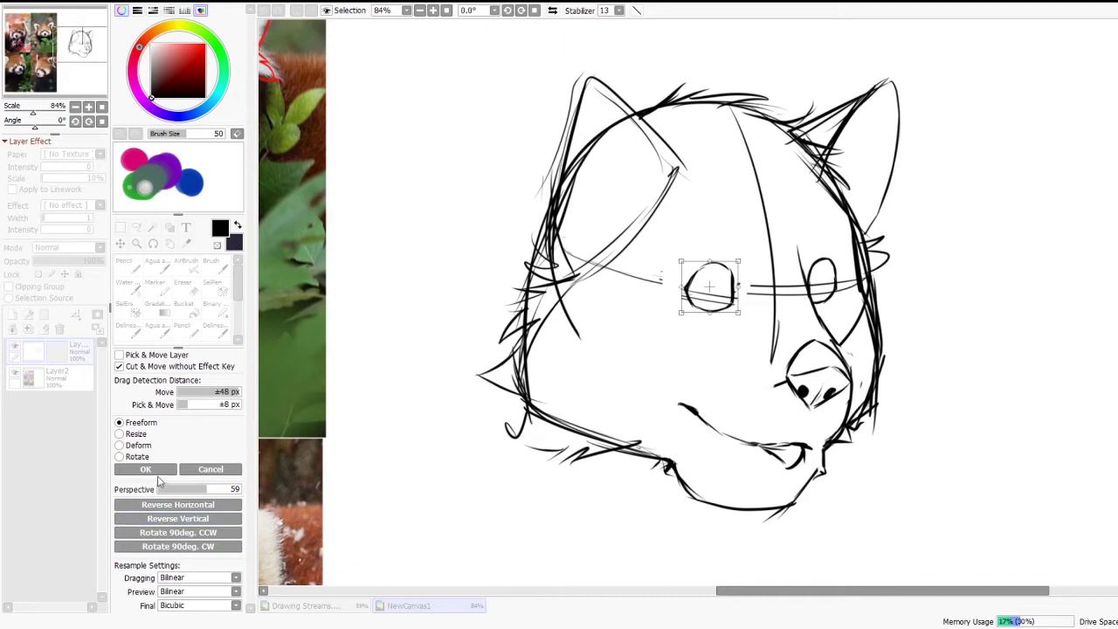
click(145, 469)
scroll(843, 301, up, 3)
scroll(849, 303, up, 2)
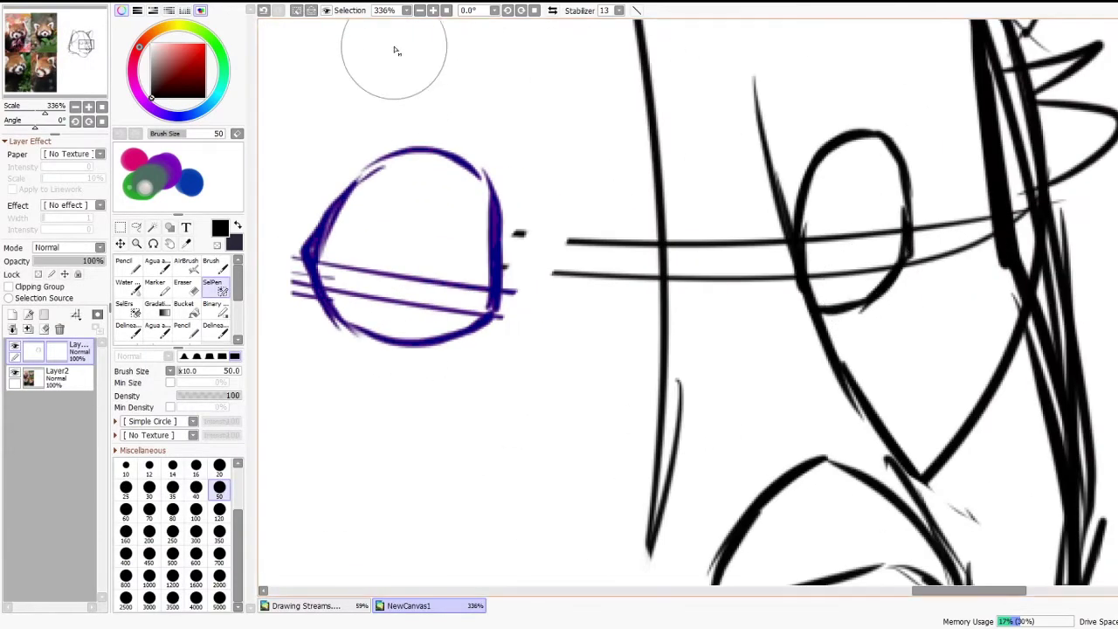
click(296, 10)
Step: Select the far eye, shrink it to match the near eye, nudge it along the eye line and clear the selection
mouse_move(868, 279)
mouse_down()
mouse_move(864, 193)
mouse_move(850, 164)
mouse_move(845, 213)
mouse_up()
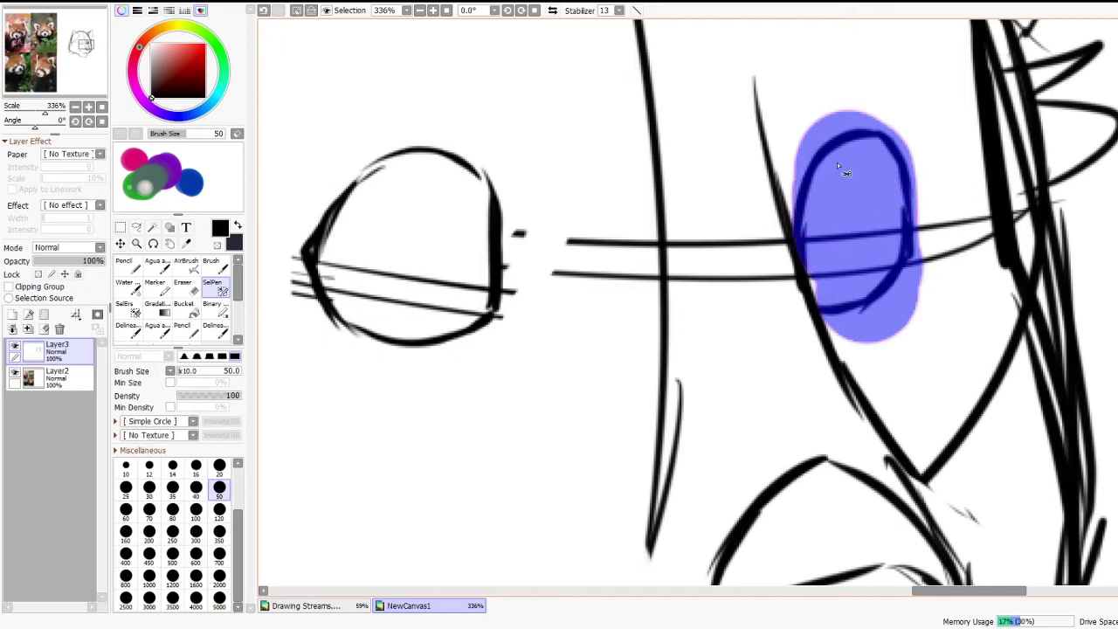
key(ctrl+t)
drag(919, 137, 901, 167)
drag(865, 253, 872, 260)
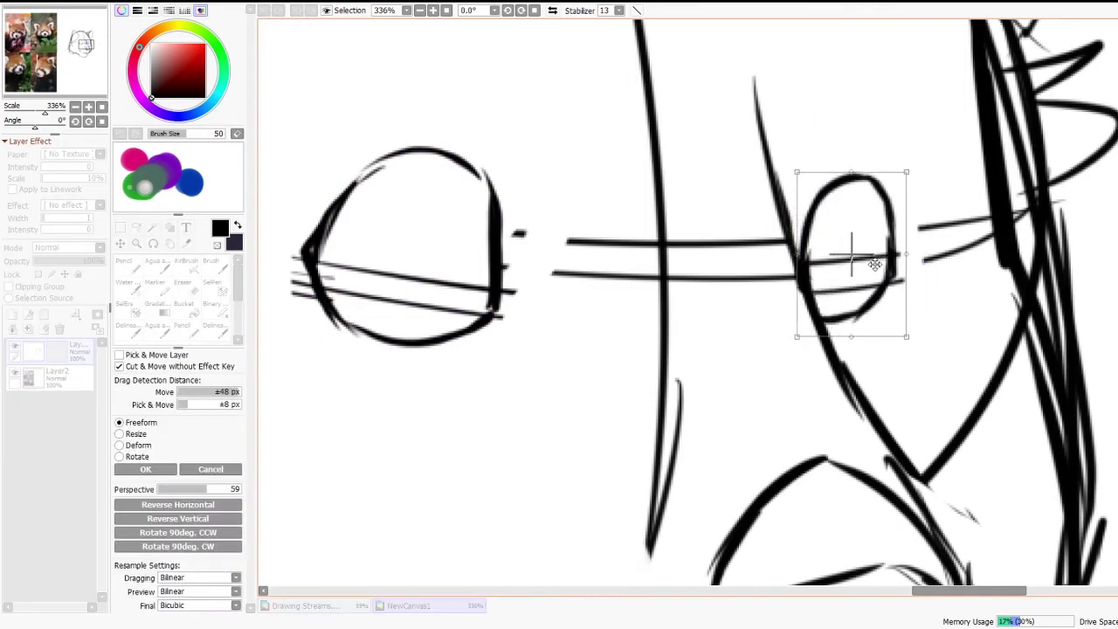
scroll(869, 255, down, 7)
key(Return)
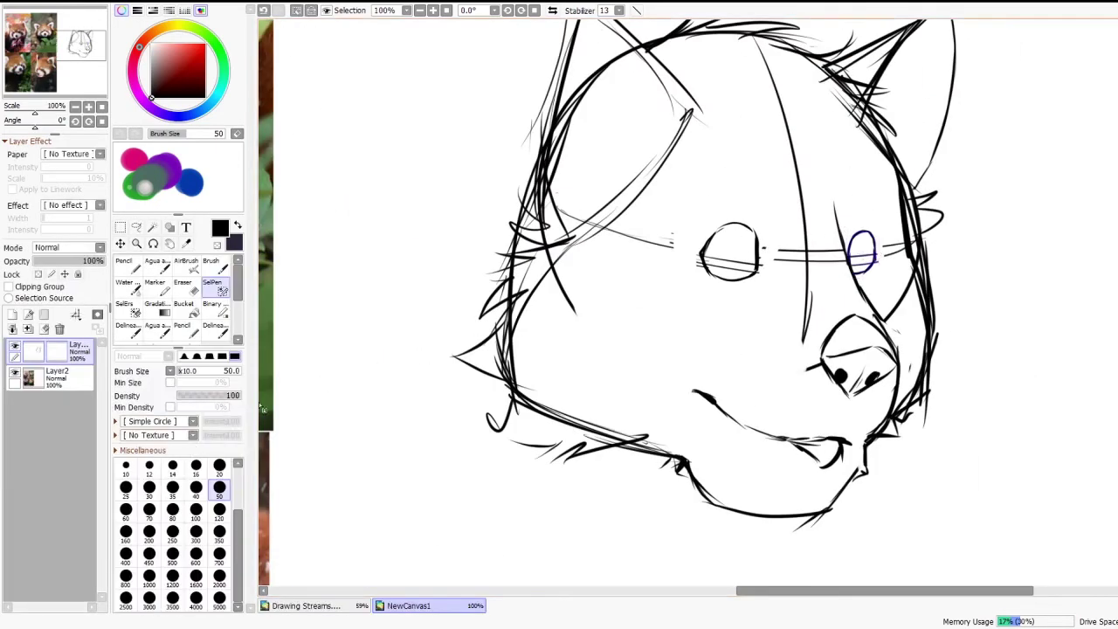
scroll(596, 126, down, 4)
click(297, 10)
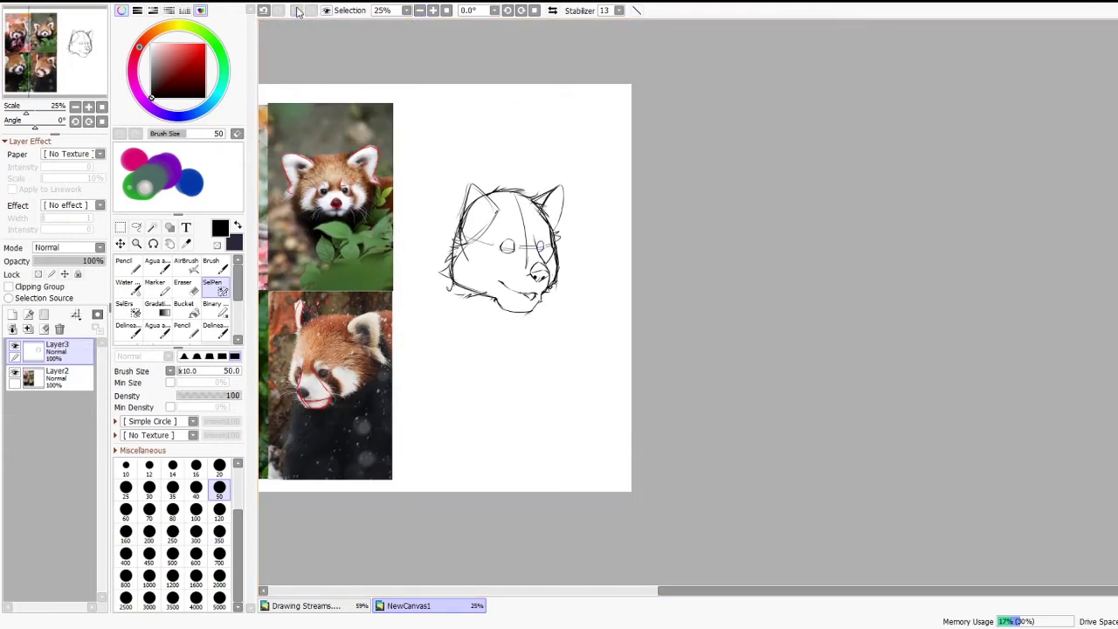
Step: Mirror the canvas view horizontally to check the head's proportions, and return to the Pencil
click(552, 11)
scroll(786, 171, down, 3)
scroll(927, 233, up, 6)
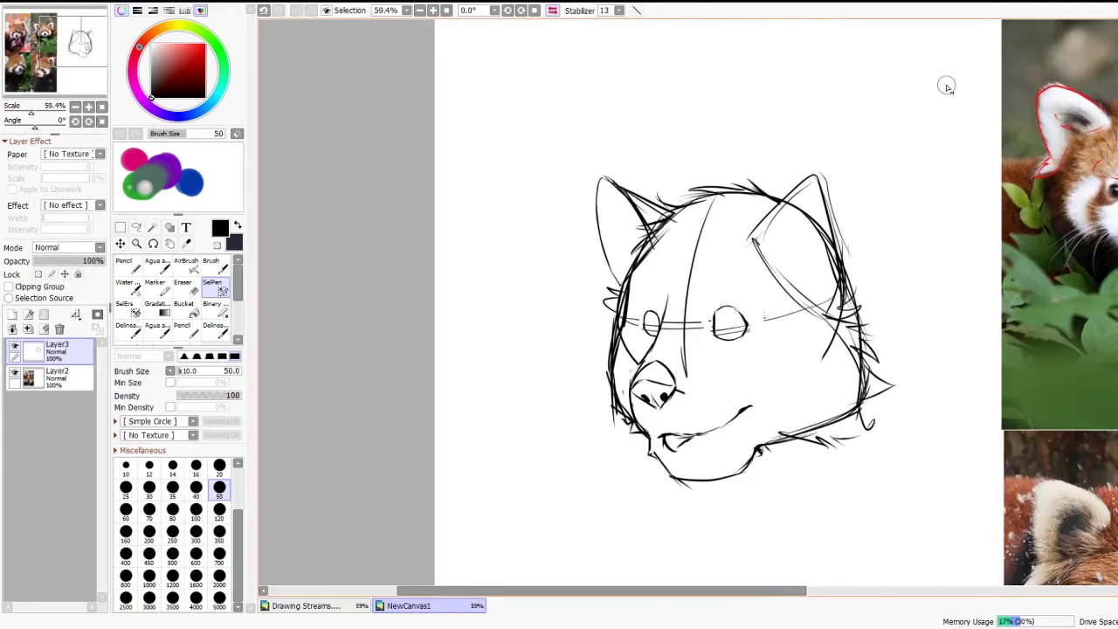
scroll(865, 256, down, 1)
scroll(899, 326, up, 1)
key(n)
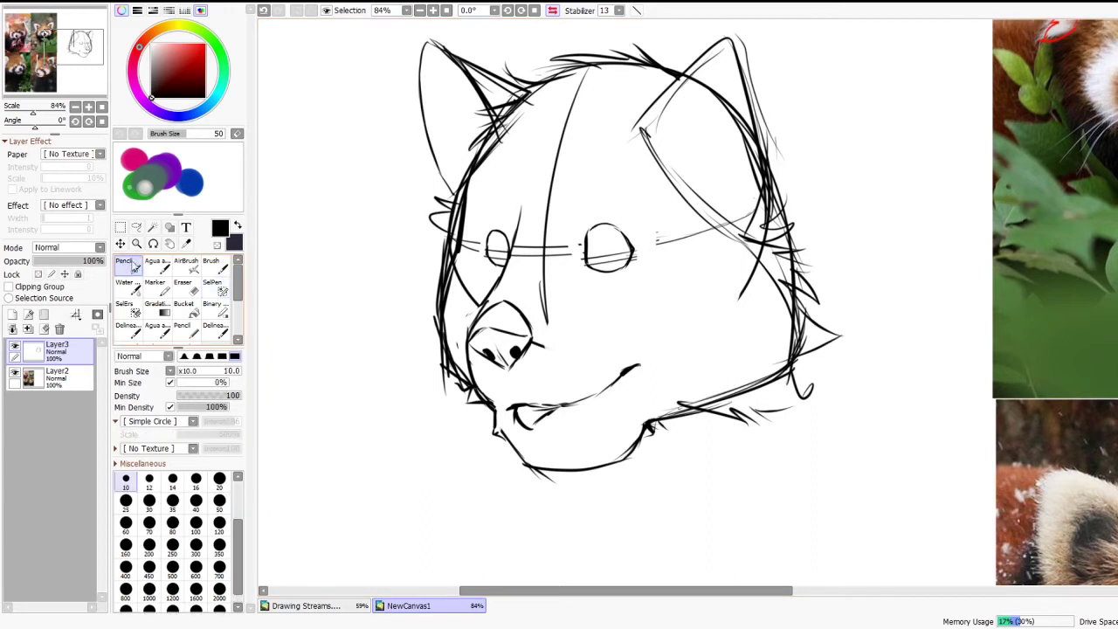
drag(592, 205, 634, 200)
key(ctrl+z)
key(ctrl+z)
key(ctrl+z)
key(ctrl+z)
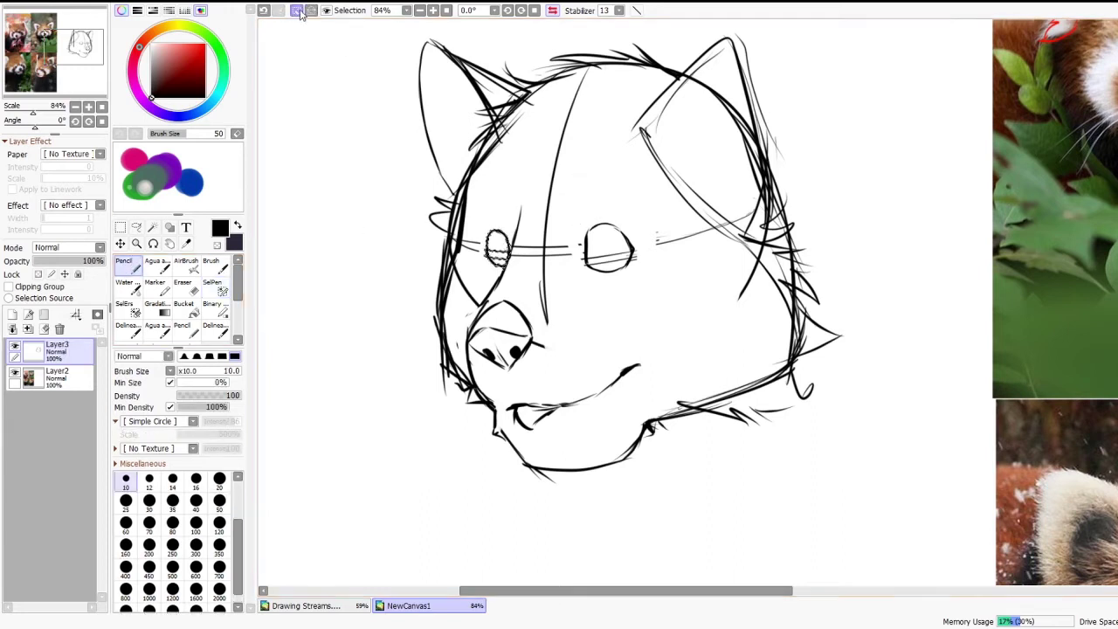
click(300, 12)
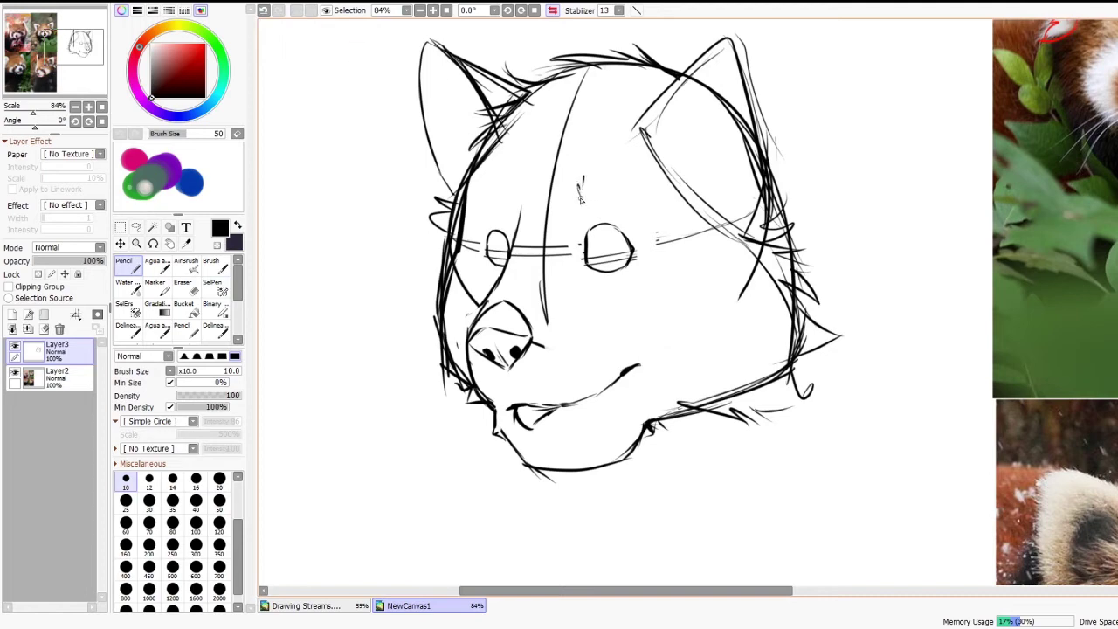
Step: Sketch short brow marks above both eyes and thin whiskers on both sides of the muzzle
drag(591, 204, 631, 200)
mouse_move(466, 339)
mouse_down()
mouse_move(409, 348)
mouse_move(382, 449)
mouse_up()
mouse_move(461, 386)
mouse_down()
mouse_move(442, 430)
mouse_move(433, 482)
mouse_up()
drag(602, 306, 577, 335)
mouse_move(577, 342)
mouse_down()
mouse_move(655, 347)
mouse_move(624, 374)
mouse_move(655, 386)
mouse_up()
Step: Draw a round iris inside the near eye and a narrower one inside the far eye
mouse_move(610, 230)
mouse_down()
mouse_move(614, 264)
mouse_move(613, 233)
mouse_move(593, 250)
mouse_move(598, 259)
mouse_move(616, 243)
mouse_move(597, 255)
mouse_move(624, 256)
mouse_move(615, 226)
mouse_move(599, 236)
mouse_move(627, 249)
mouse_up()
key(ctrl+z)
key(ctrl+z)
key(ctrl+z)
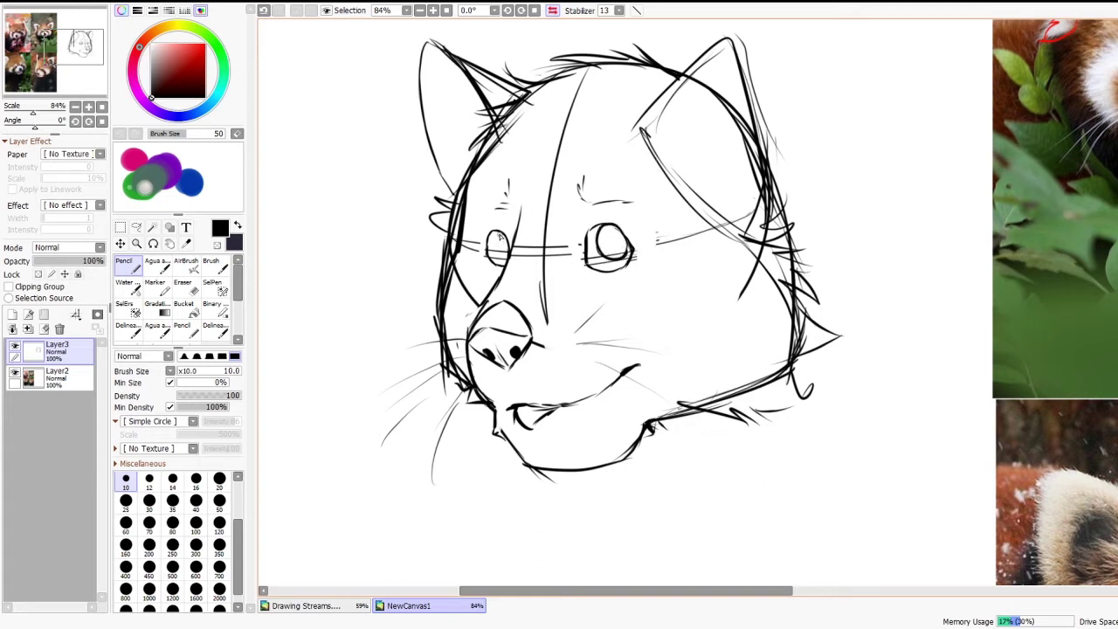
drag(500, 234, 500, 263)
Step: Trace the near eye's outline in red with a size 5 pencil on the photo of the panda in the snow
scroll(685, 222, down, 2)
drag(1005, 495, 699, 367)
scroll(699, 367, up, 2)
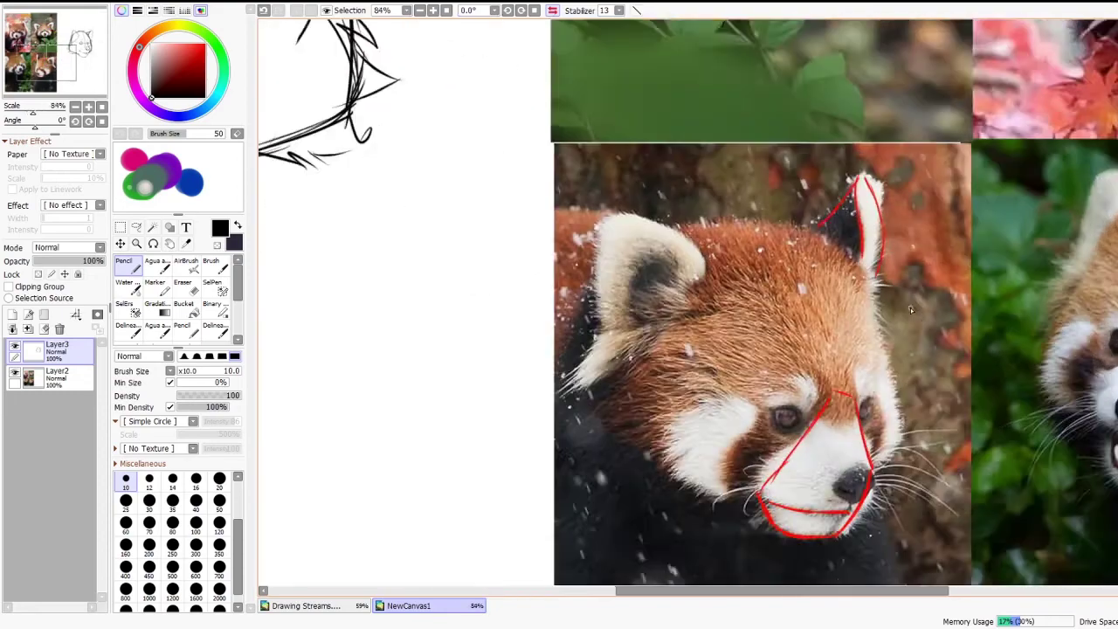
scroll(698, 367, down, 1)
scroll(734, 402, up, 6)
scroll(642, 364, up, 2)
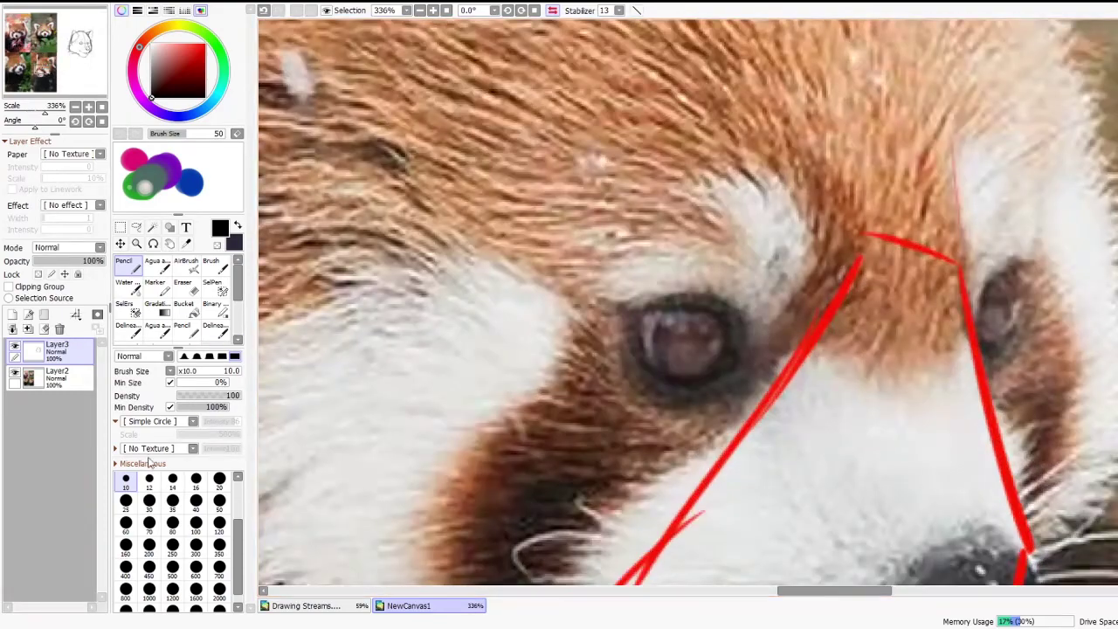
scroll(124, 482, up, 1)
click(126, 478)
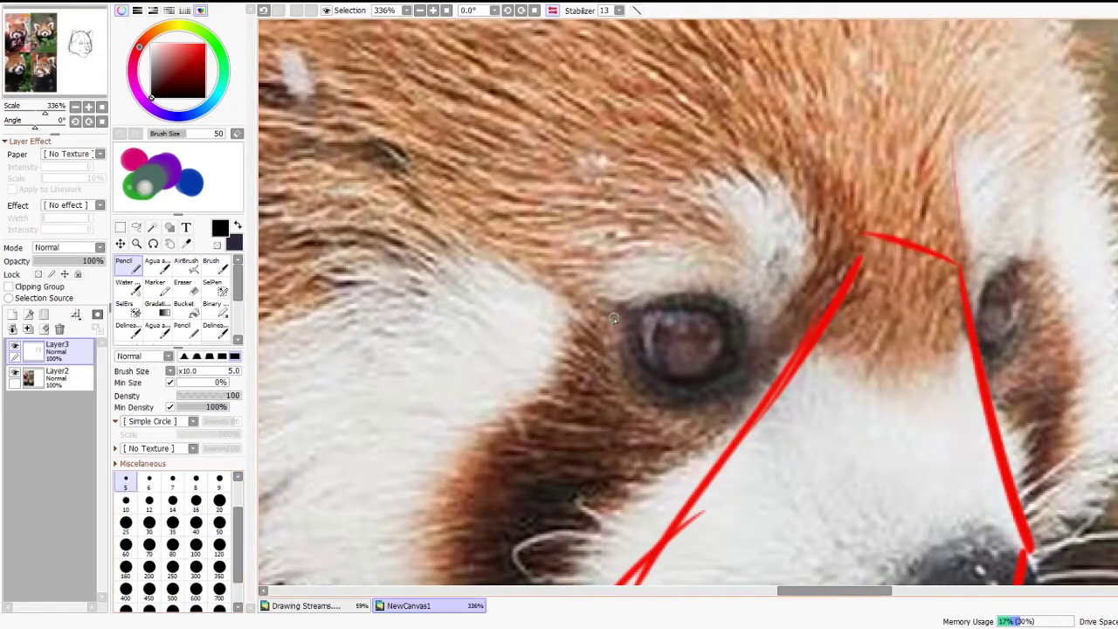
mouse_move(628, 313)
mouse_down()
mouse_move(715, 313)
mouse_move(743, 371)
mouse_up()
key(ctrl+z)
mouse_move(658, 309)
mouse_down()
mouse_move(735, 372)
mouse_move(706, 393)
mouse_up()
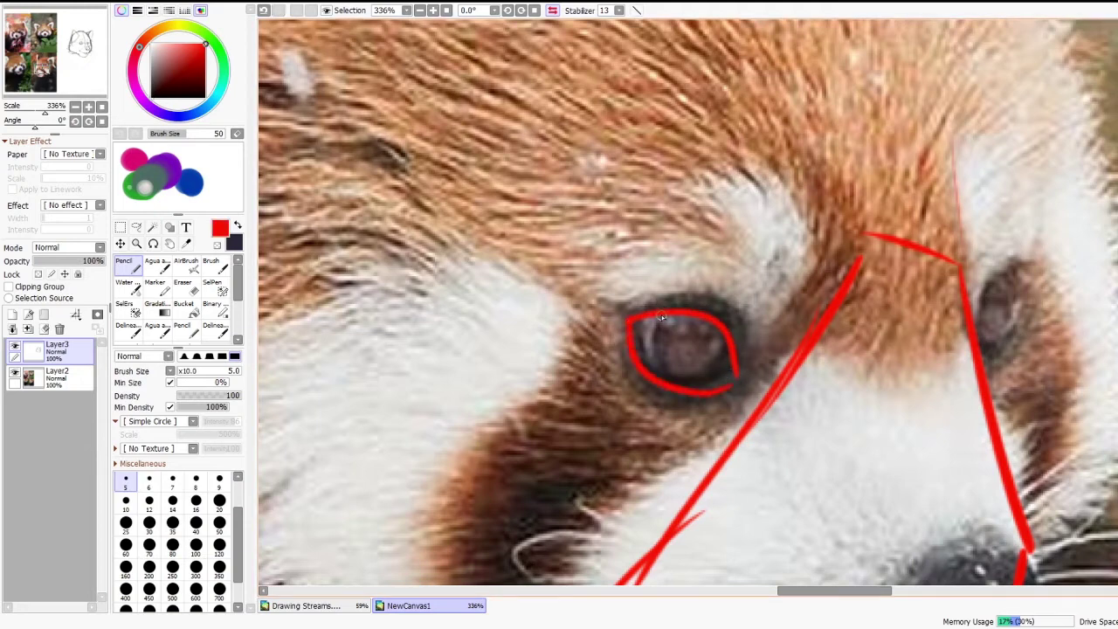
drag(651, 323, 648, 356)
scroll(709, 288, down, 2)
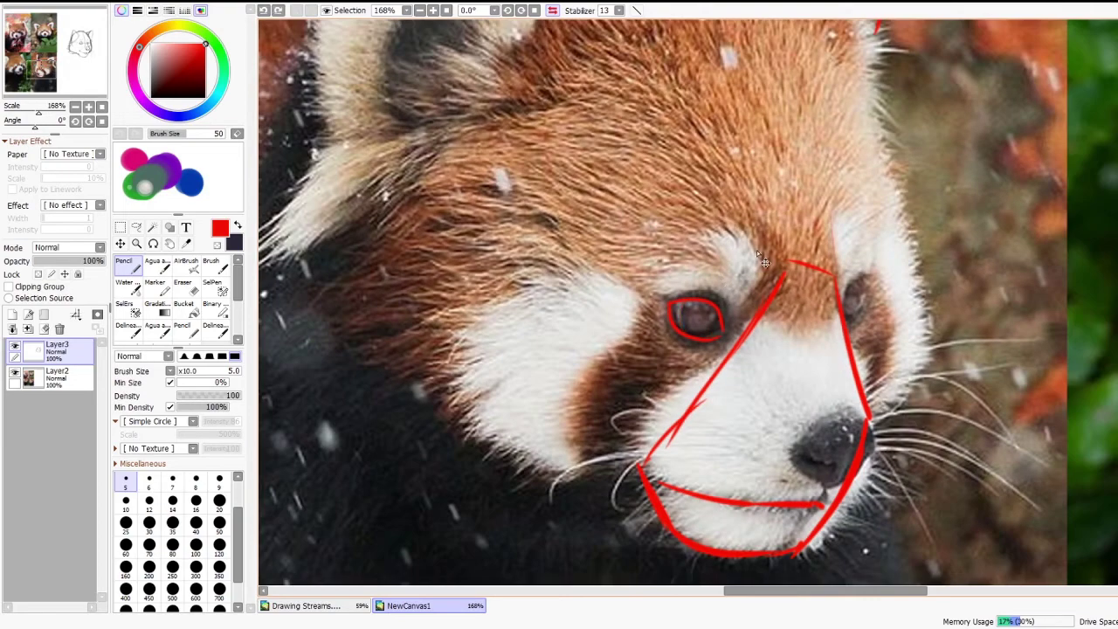
key(ctrl+z)
key(ctrl+z)
Step: Switch back to black and strengthen the corner and upper lid of the near eye and the outer edge of the far eye
scroll(849, 253, down, 9)
scroll(562, 85, up, 6)
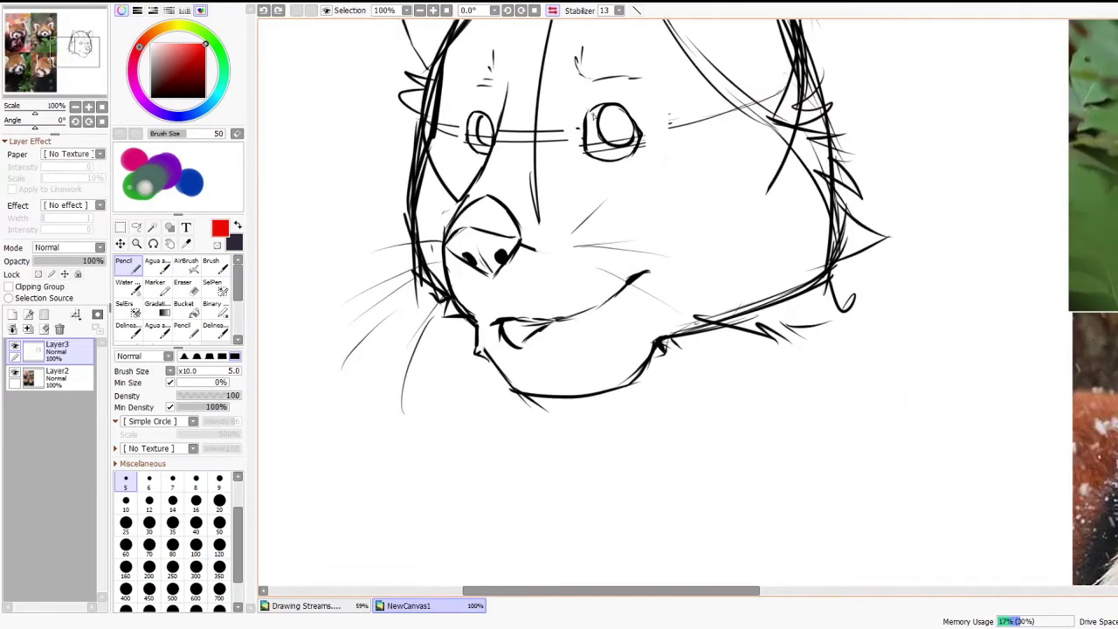
scroll(592, 116, up, 2)
key(x)
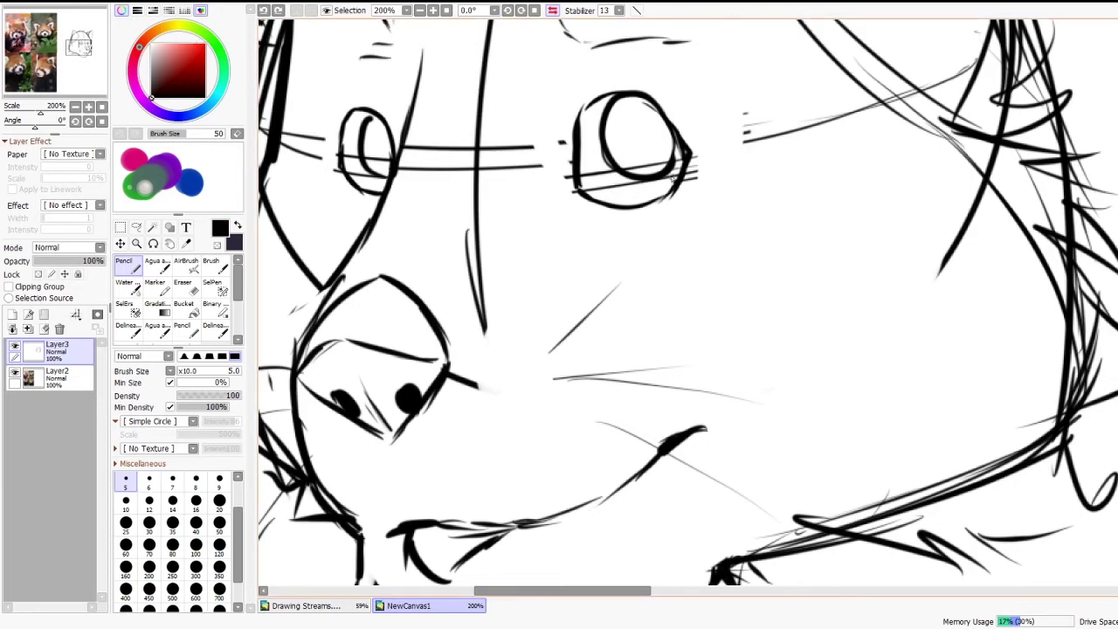
drag(673, 175, 664, 176)
drag(580, 117, 679, 104)
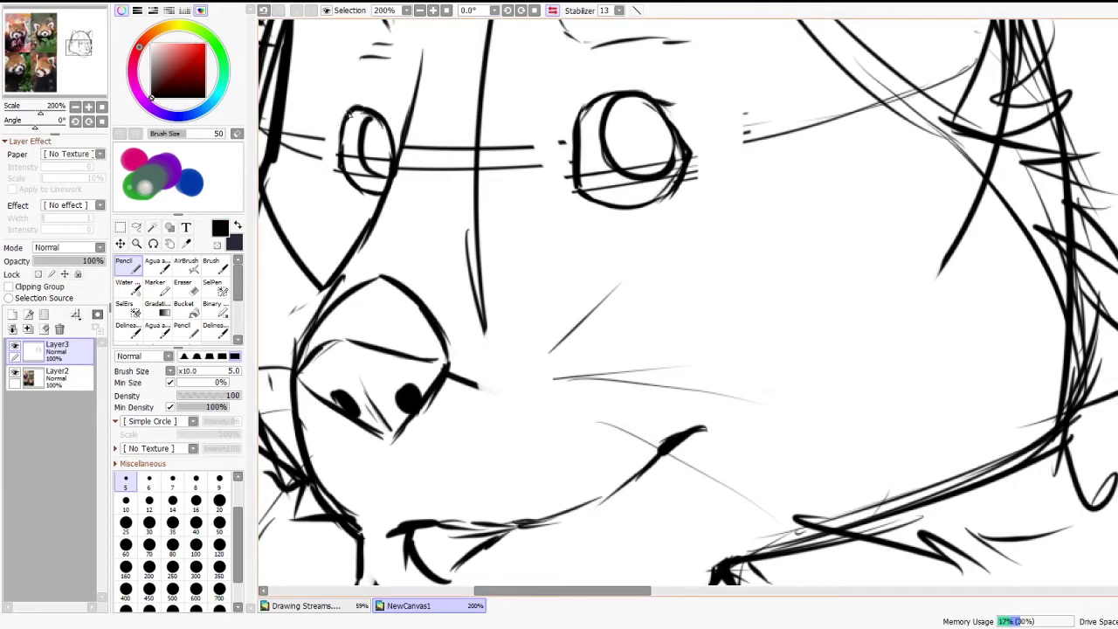
mouse_move(350, 111)
mouse_down()
mouse_move(328, 133)
mouse_move(334, 163)
mouse_up()
scroll(468, 140, down, 8)
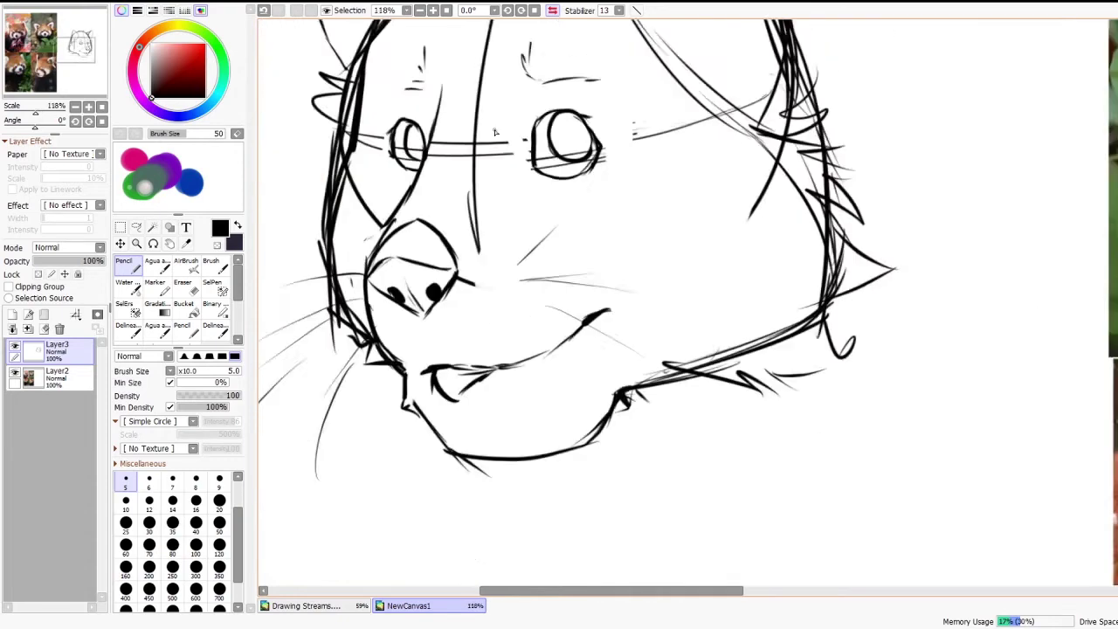
scroll(619, 139, down, 2)
scroll(597, 158, up, 3)
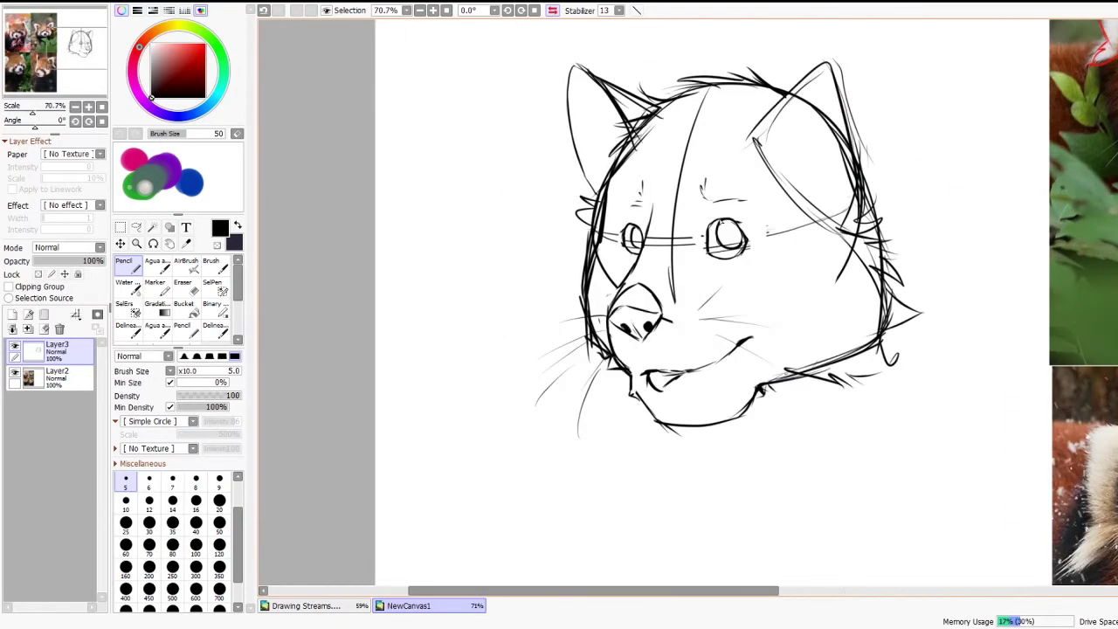
Step: Draw longer pointed fur tufts along the outer edge of the near cheek, below the ear
scroll(702, 308, down, 1)
scroll(698, 312, up, 1)
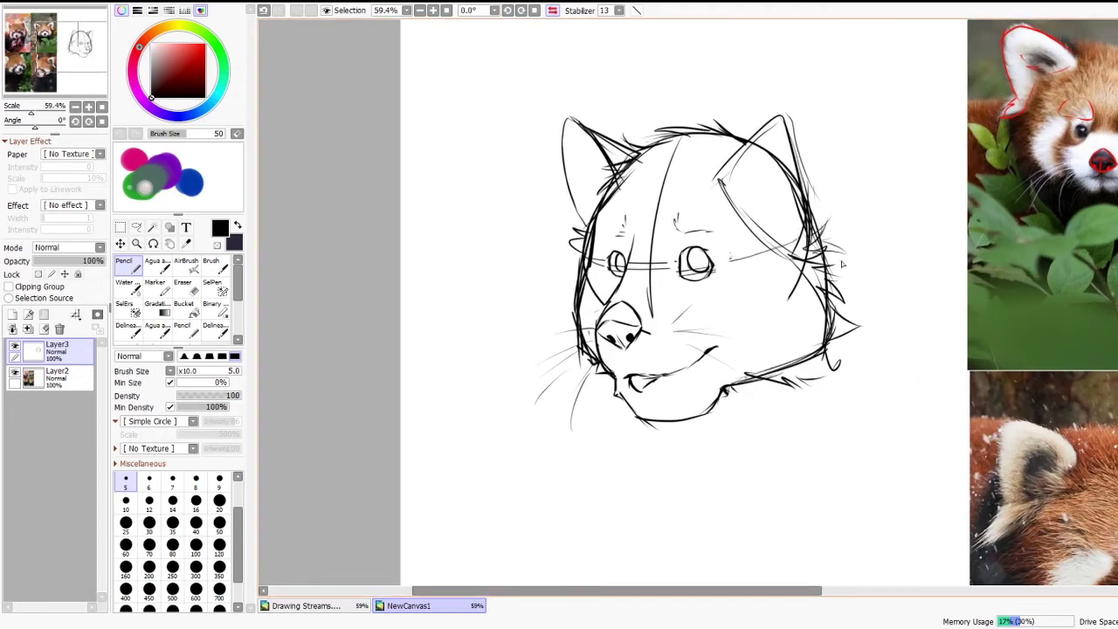
drag(872, 285, 826, 285)
drag(852, 250, 829, 278)
drag(846, 216, 823, 245)
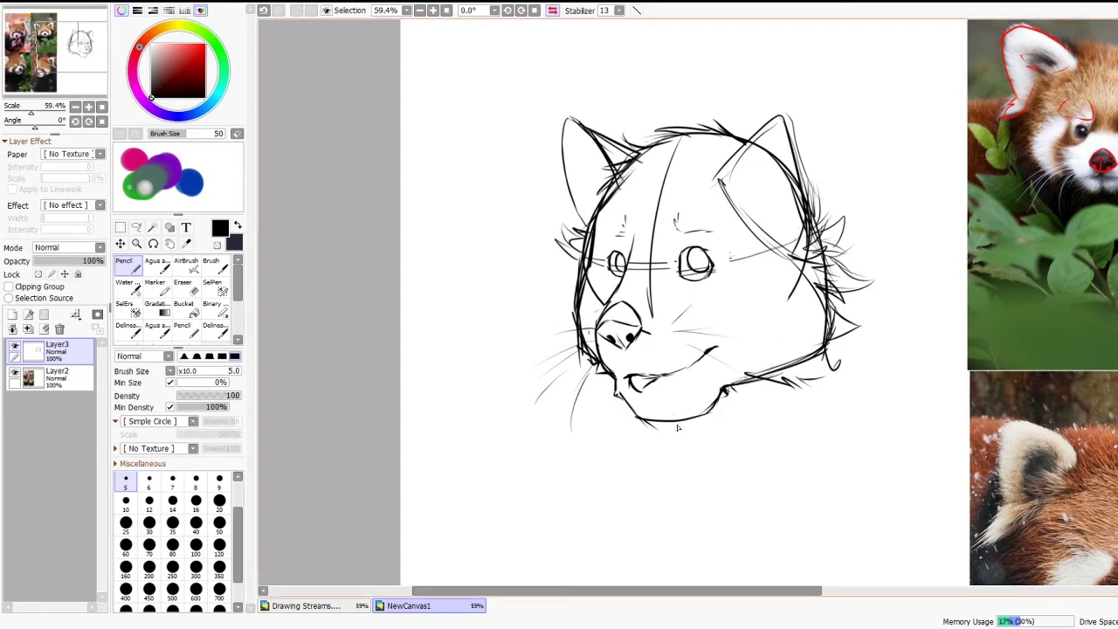
key(ctrl+z)
Step: Sketch the neck below the jaw as two short side lines closed by a long diagonal base line
drag(669, 425, 676, 434)
drag(833, 409, 657, 507)
mouse_move(664, 417)
mouse_down()
mouse_move(666, 483)
mouse_move(652, 508)
mouse_move(809, 430)
mouse_up()
drag(725, 475, 833, 405)
drag(831, 416, 823, 391)
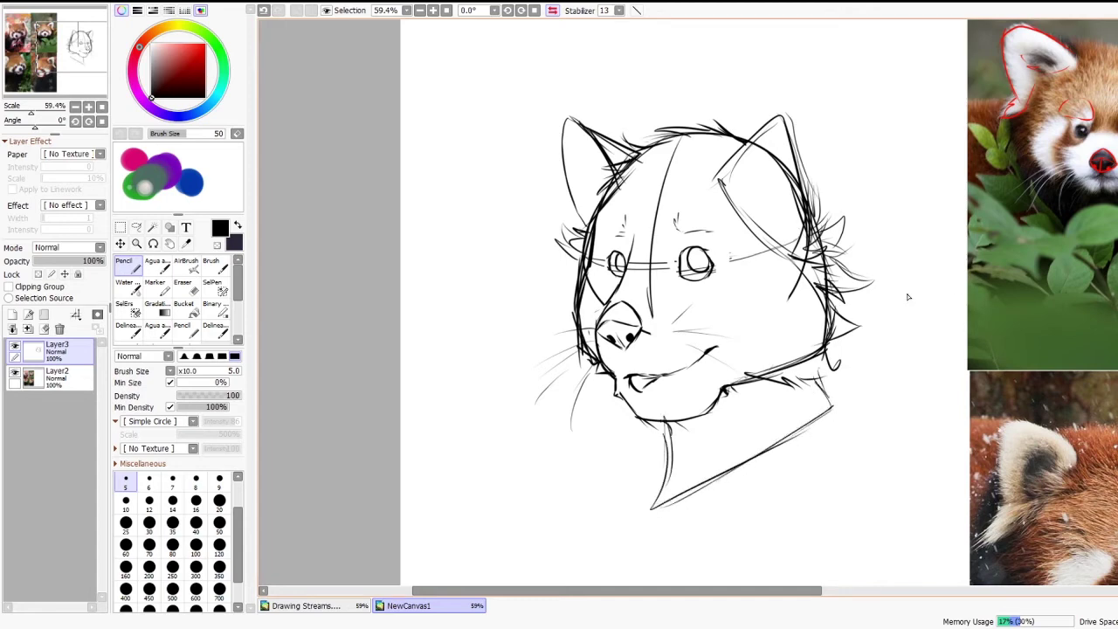
scroll(908, 297, down, 3)
scroll(960, 287, up, 5)
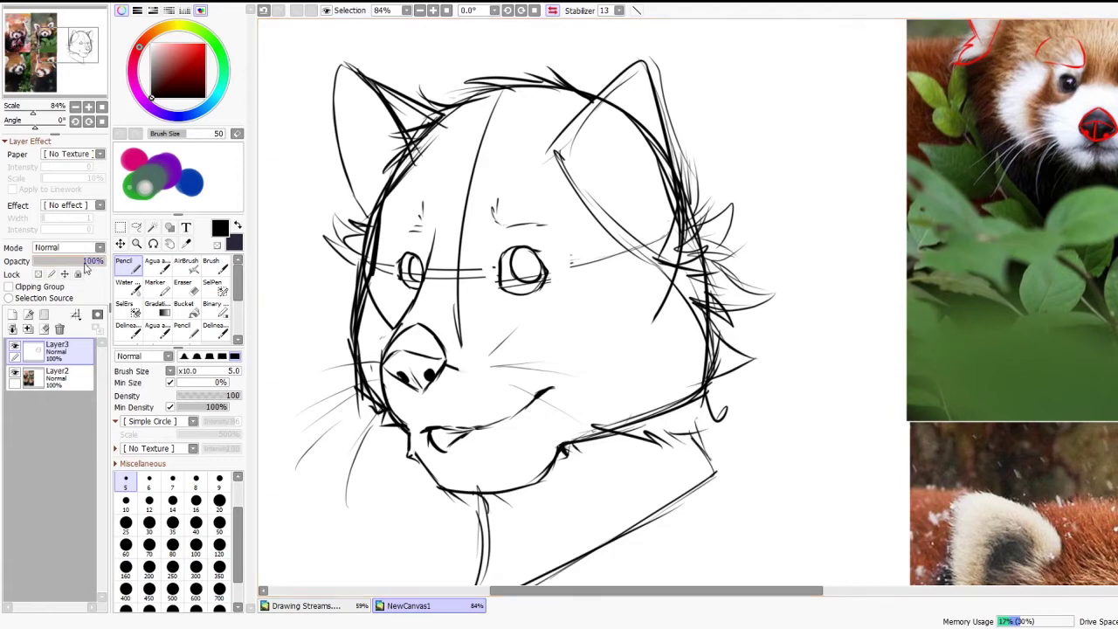
mouse_move(90, 262)
mouse_down()
mouse_move(63, 263)
mouse_move(106, 262)
mouse_up()
key(ctrl+t)
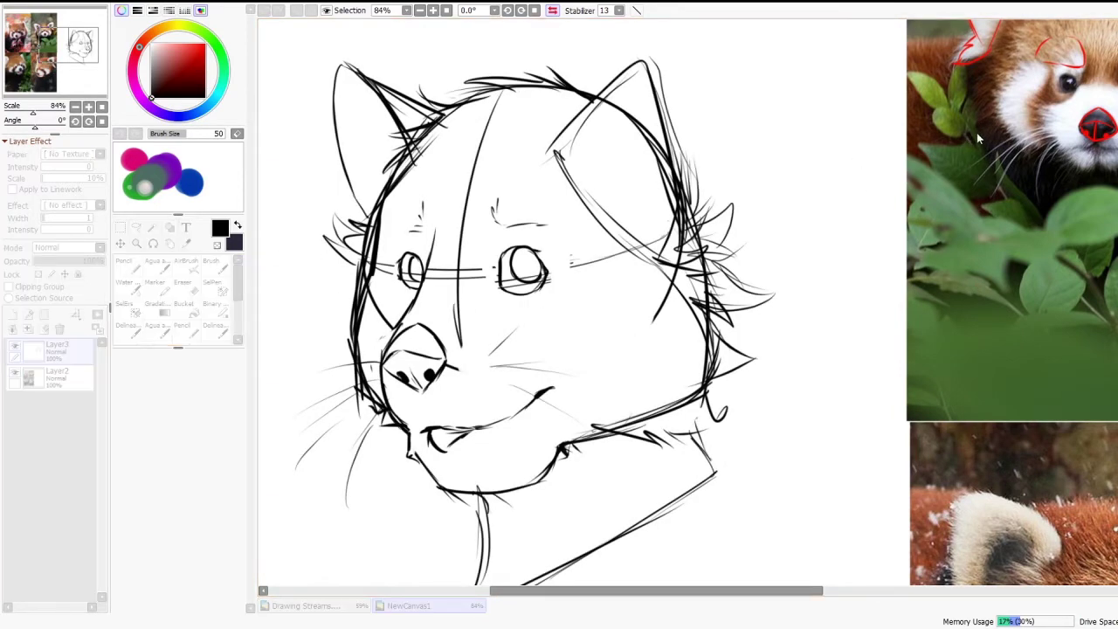
drag(976, 132, 1010, 134)
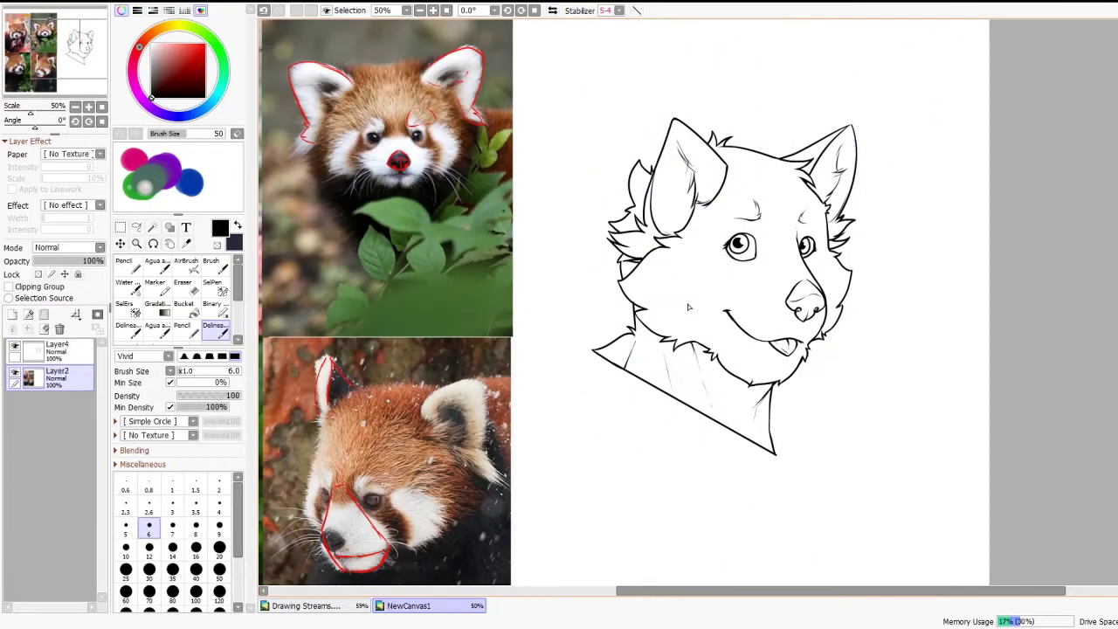
Step: Examine the face markings in the red panda reference photos and compare them with the inked head
scroll(688, 307, up, 1)
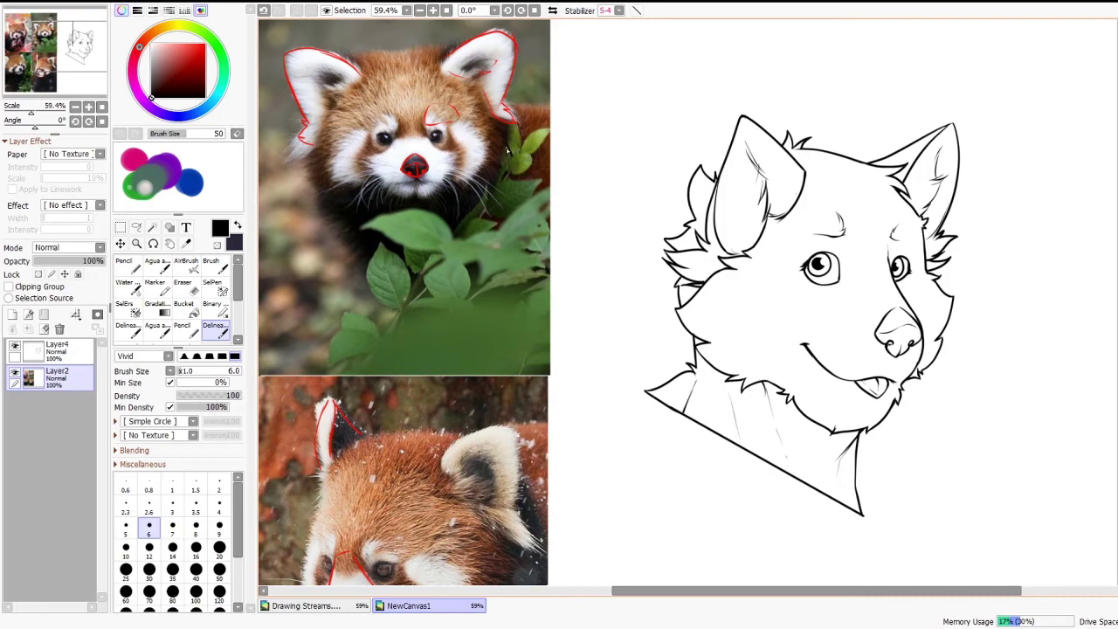
scroll(629, 149, down, 2)
scroll(489, 123, up, 6)
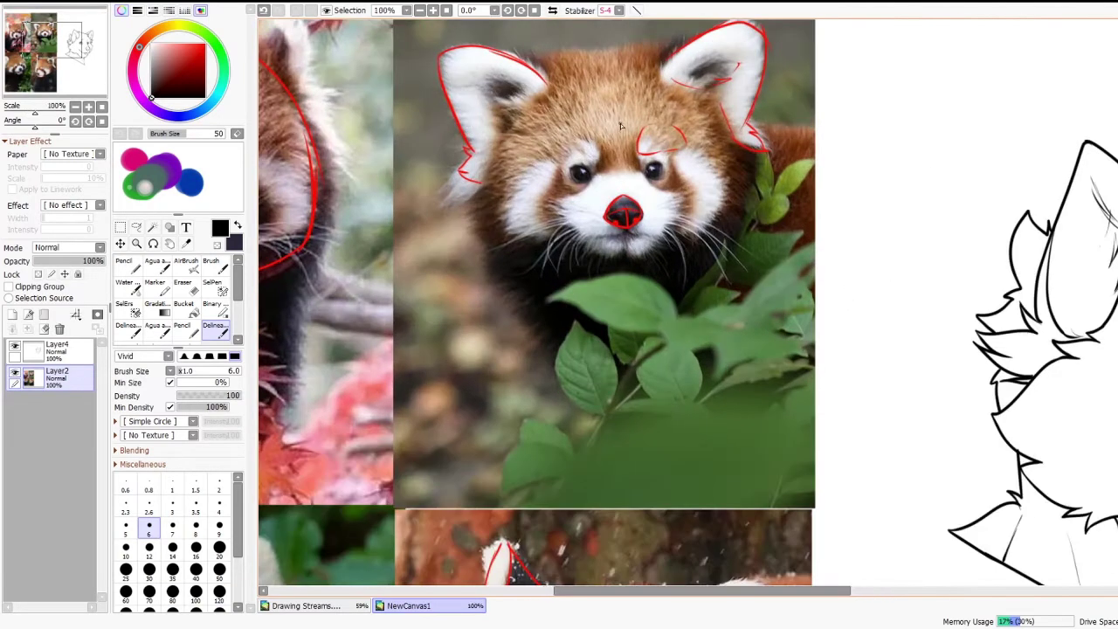
scroll(569, 244, down, 2)
scroll(656, 177, down, 1)
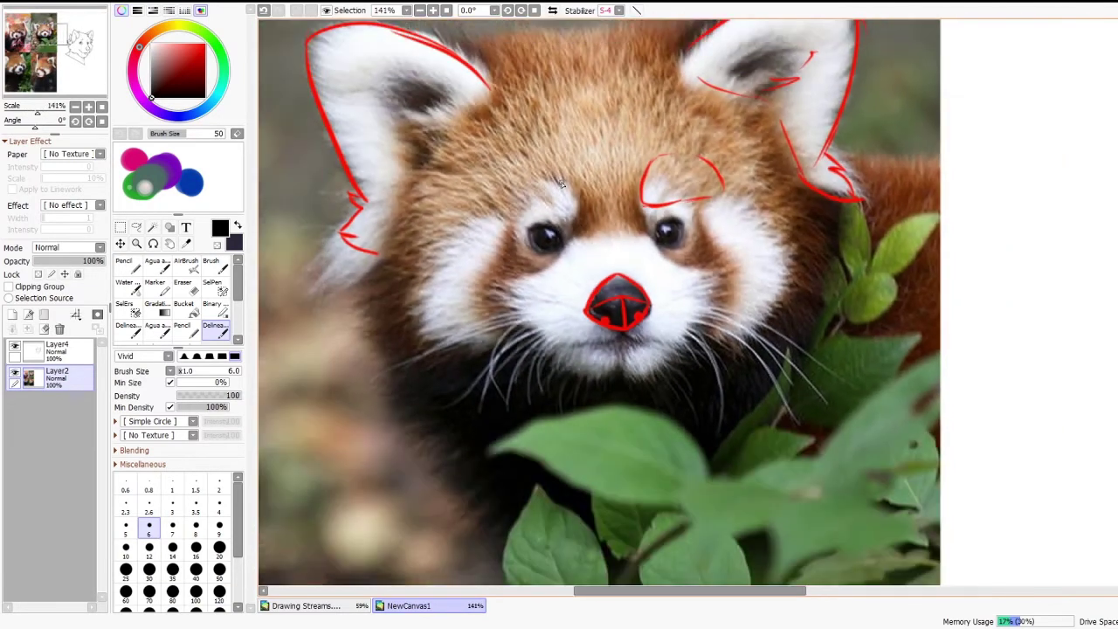
scroll(580, 147, down, 3)
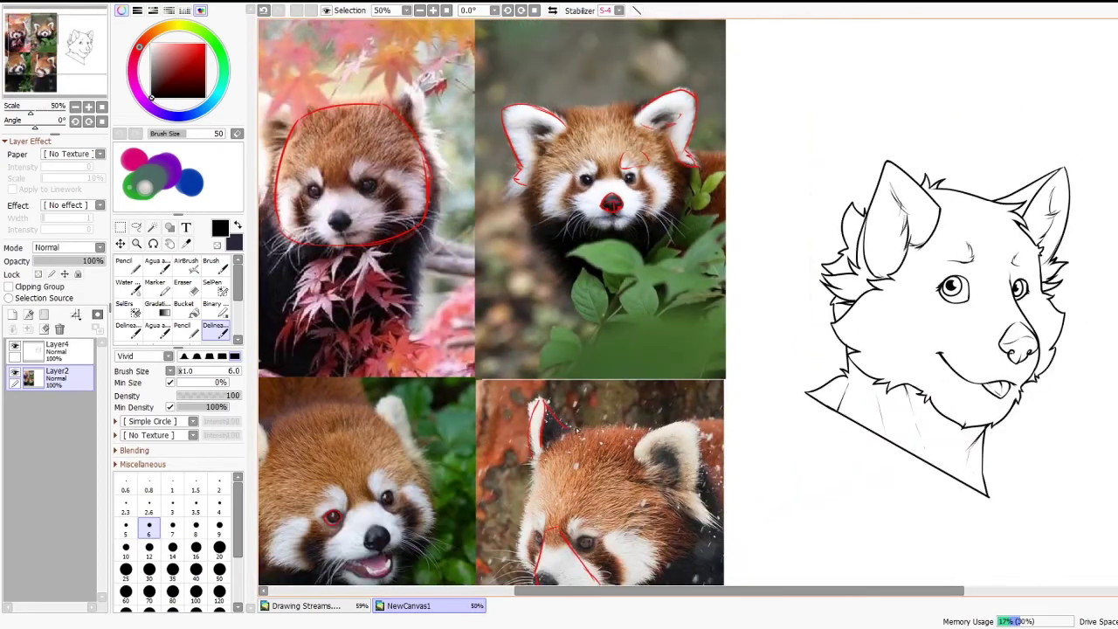
scroll(577, 430, up, 3)
scroll(524, 411, down, 2)
scroll(458, 400, up, 2)
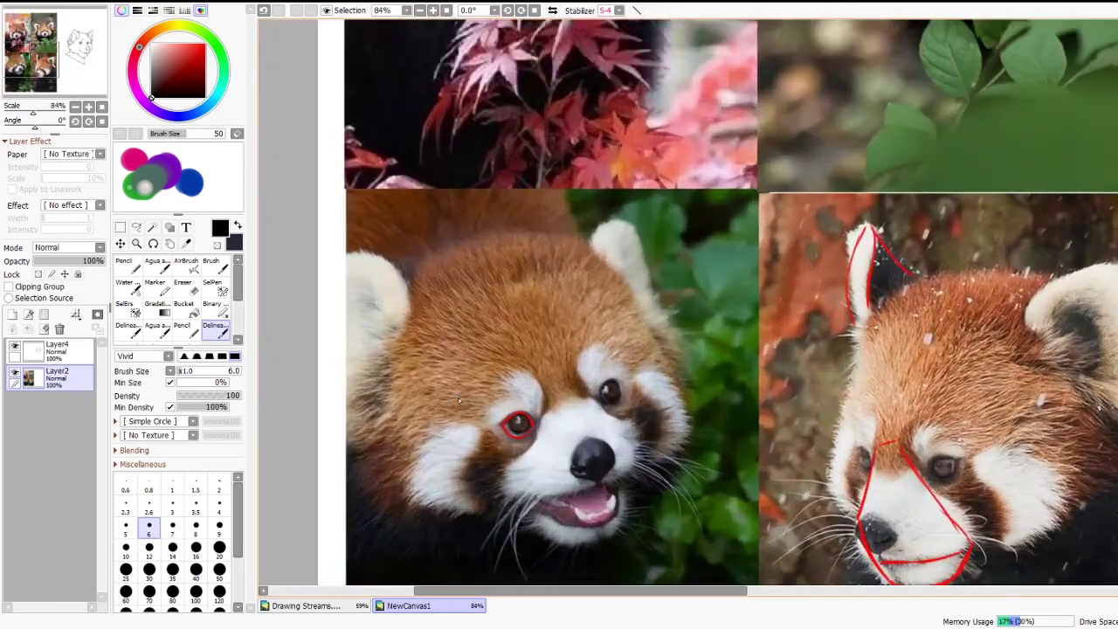
scroll(458, 400, down, 2)
scroll(515, 200, up, 3)
scroll(515, 201, down, 2)
scroll(756, 244, up, 1)
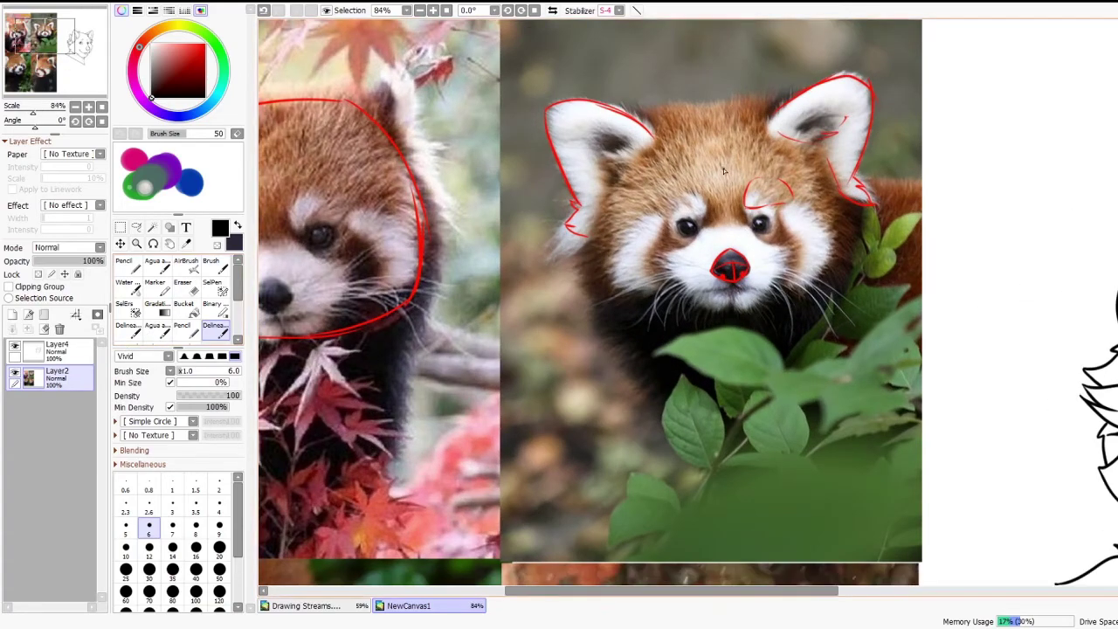
scroll(510, 235, down, 2)
scroll(508, 243, up, 2)
scroll(508, 242, down, 2)
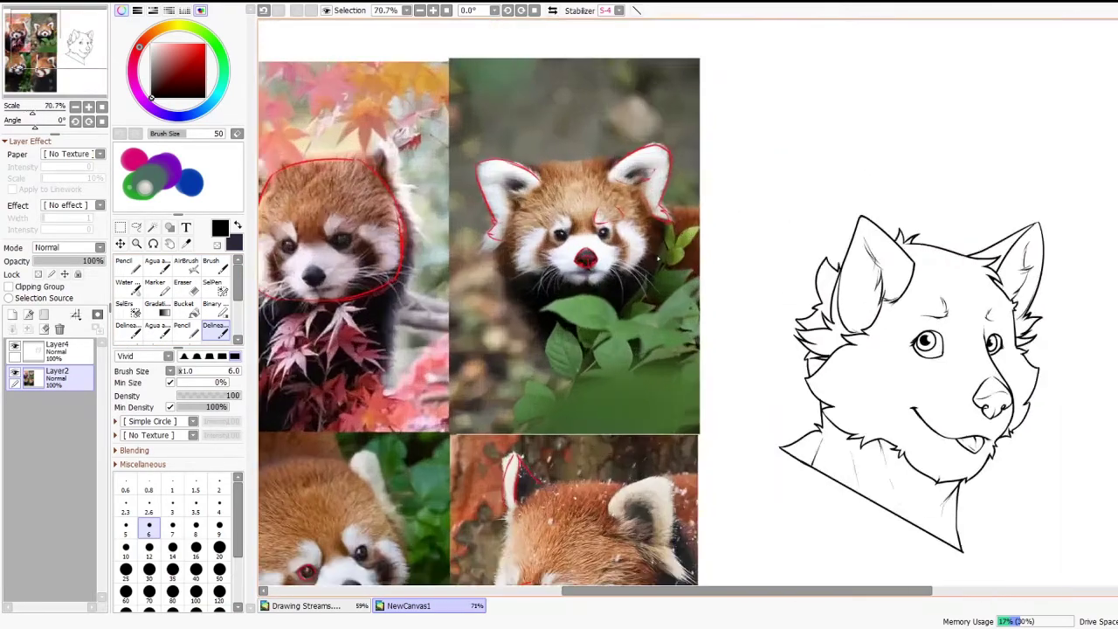
scroll(531, 217, up, 3)
scroll(531, 217, down, 3)
scroll(1026, 451, up, 3)
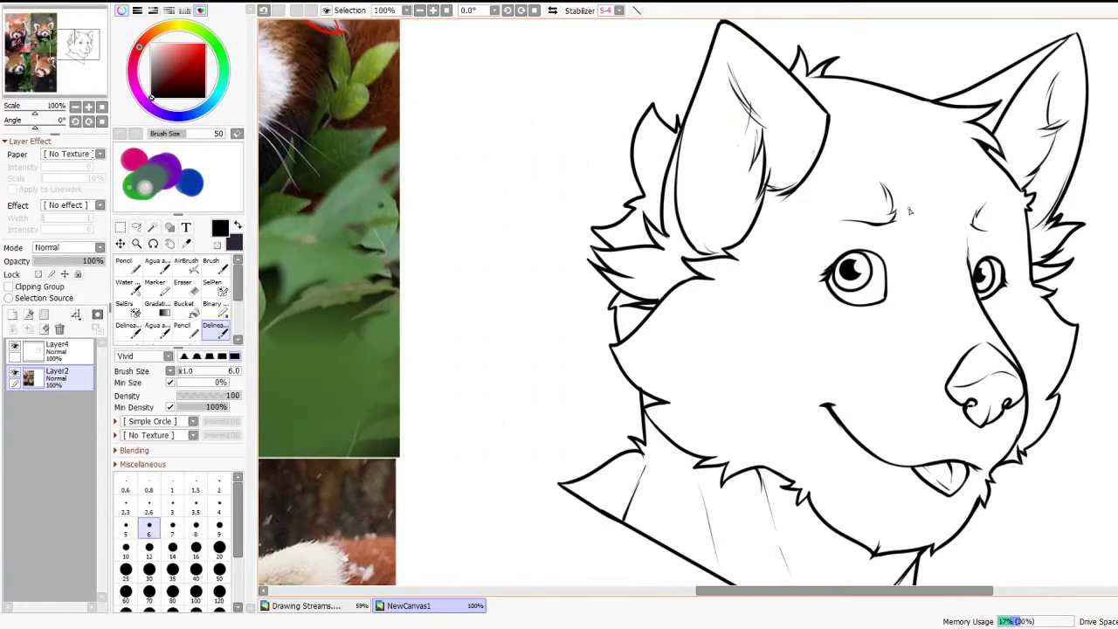
scroll(834, 281, down, 2)
scroll(834, 281, up, 3)
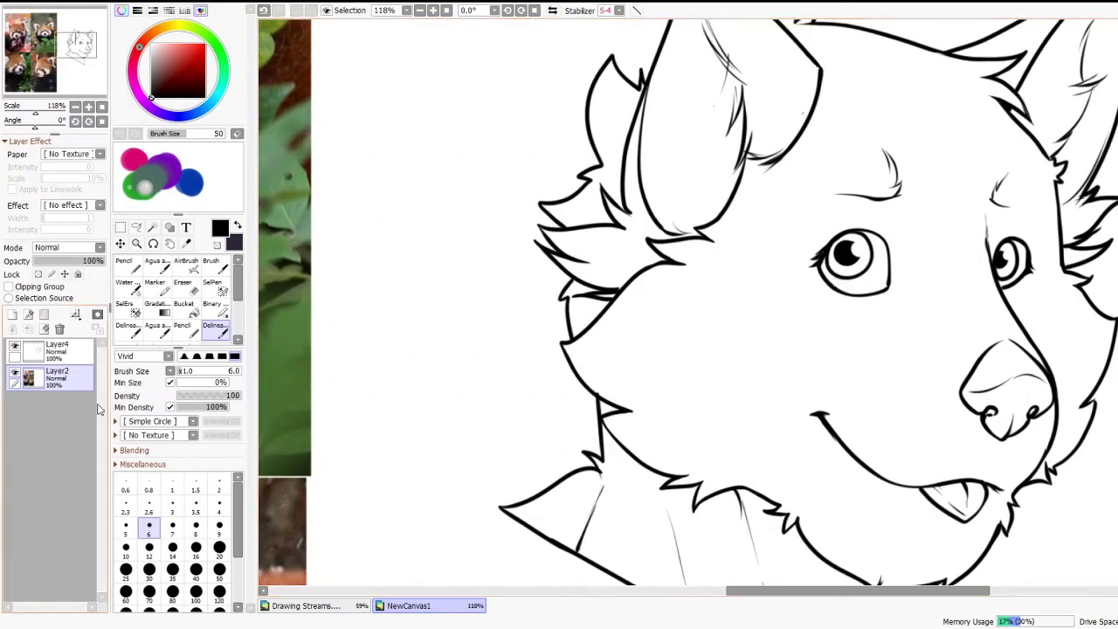
Step: On Layer4, draw a thin marking line from the near eye's inner corner, curving across the cheek to the jaw fur
click(57, 349)
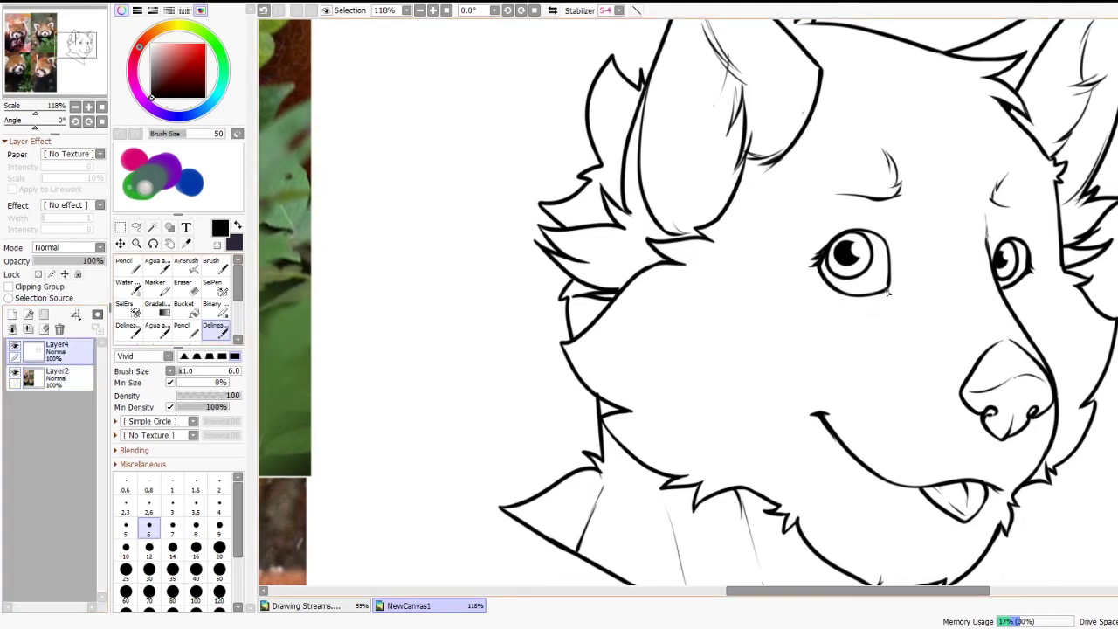
drag(860, 328, 816, 348)
key(ctrl+z)
mouse_move(885, 295)
mouse_down()
mouse_move(873, 332)
mouse_move(826, 344)
mouse_move(764, 387)
mouse_move(788, 432)
mouse_move(792, 481)
mouse_move(775, 526)
mouse_up()
key(ctrl+z)
mouse_move(773, 379)
mouse_down()
mouse_move(792, 464)
mouse_move(779, 506)
mouse_move(792, 475)
mouse_move(771, 392)
mouse_move(785, 366)
mouse_up()
key(ctrl+z)
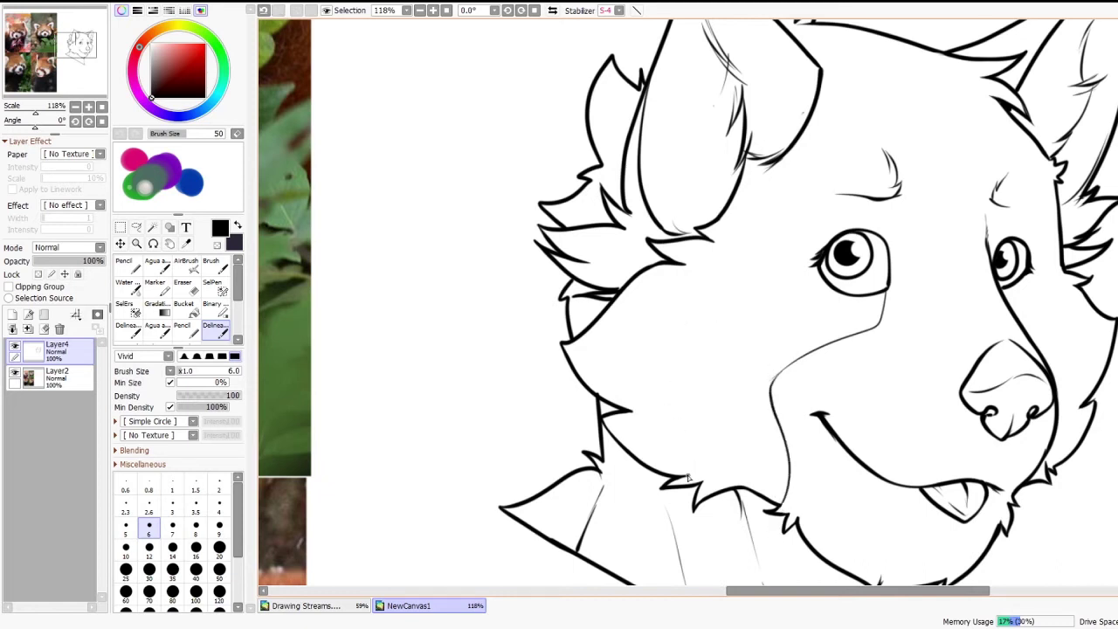
Step: Draw the marking's outer line from the near eye's outer corner in a long curve down to the jaw fur
mouse_move(686, 461)
mouse_down()
mouse_move(715, 333)
mouse_move(795, 270)
mouse_move(777, 281)
mouse_up()
key(ctrl+z)
drag(711, 346, 694, 393)
key(ctrl+z)
mouse_move(796, 275)
mouse_down()
mouse_move(728, 335)
mouse_move(687, 425)
mouse_move(684, 485)
mouse_up()
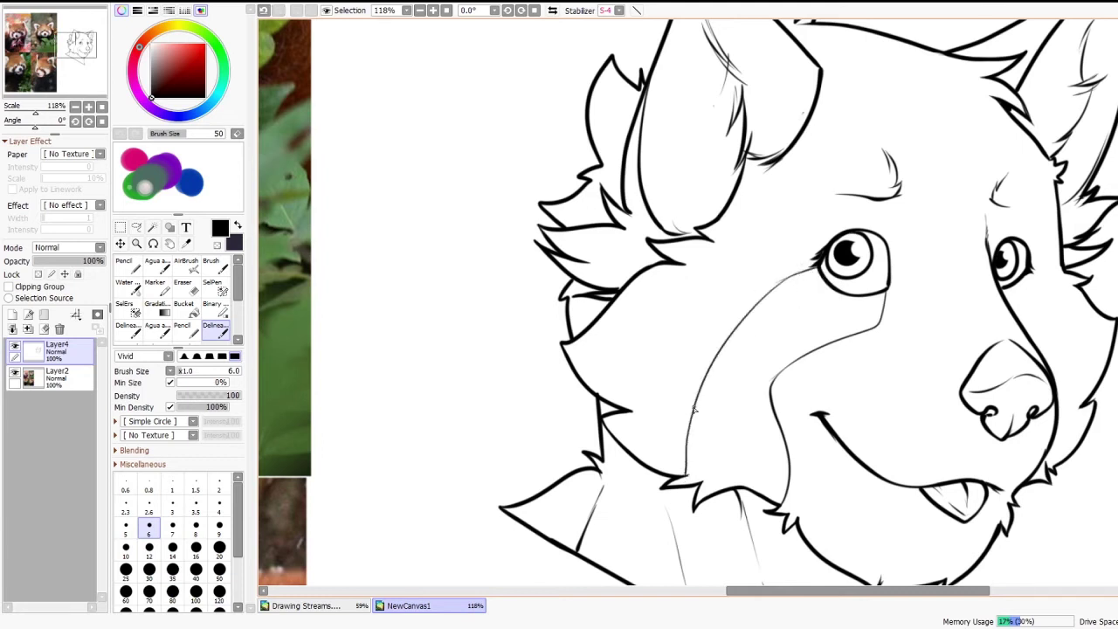
Step: Mirror the canvas view and draw a thin marking line from the far eye down beside the muzzle to the jaw fur
scroll(666, 274, down, 4)
scroll(625, 205, down, 1)
click(556, 9)
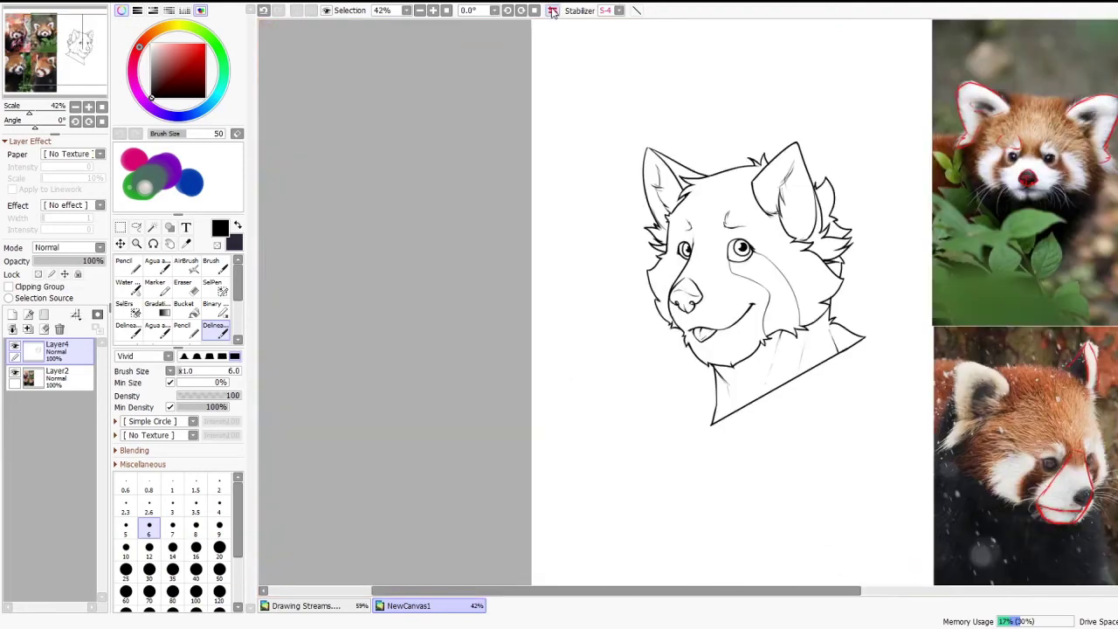
scroll(706, 326, up, 6)
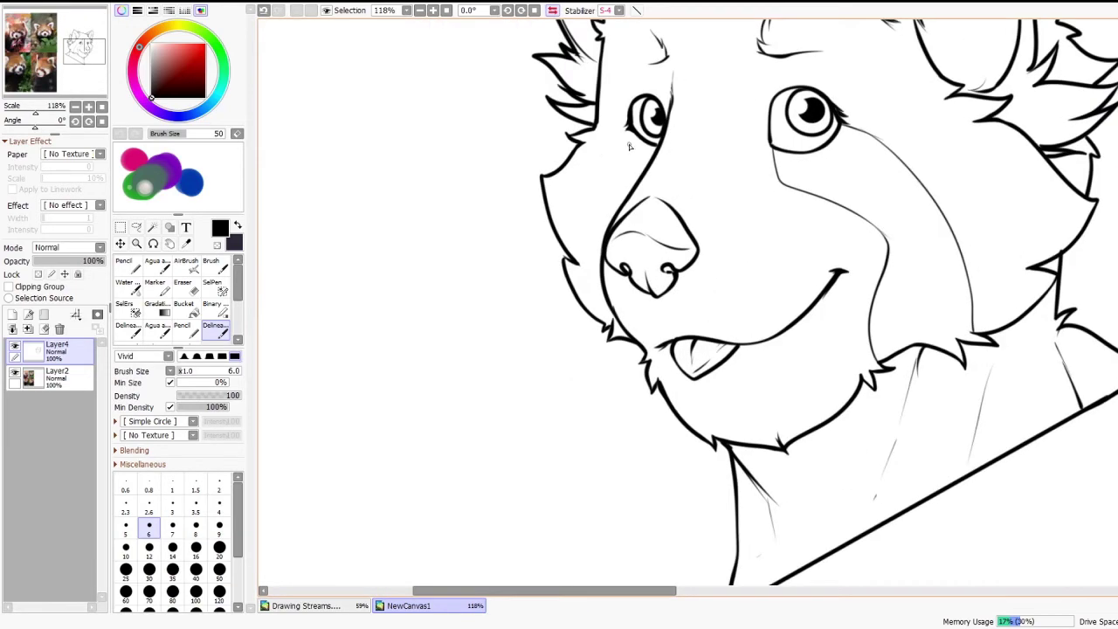
mouse_move(629, 138)
mouse_down()
mouse_move(592, 191)
mouse_move(605, 329)
mouse_up()
Step: Undo the jagged fur marks on the nose bridge and redraw them as thin curved strokes between the eyes and up to the near brow
scroll(675, 80, down, 4)
scroll(830, 155, up, 3)
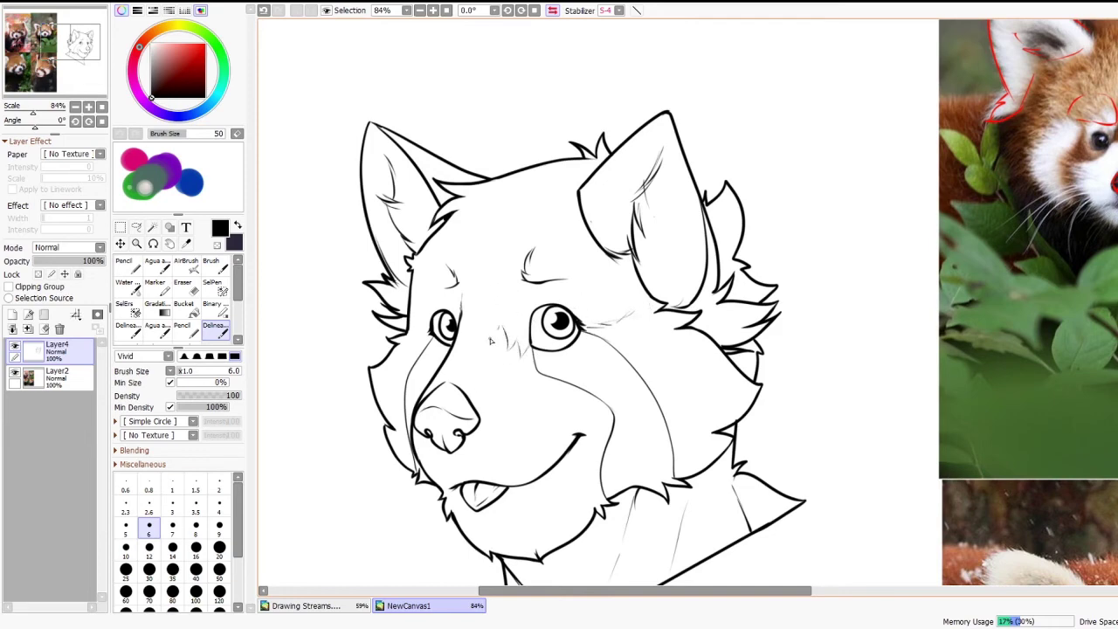
key(ctrl+z)
key(ctrl+z)
key(ctrl+z)
key(ctrl+z)
key(ctrl+z)
key(ctrl+z)
drag(534, 347, 507, 352)
drag(511, 341, 507, 347)
drag(472, 304, 502, 337)
drag(523, 326, 504, 280)
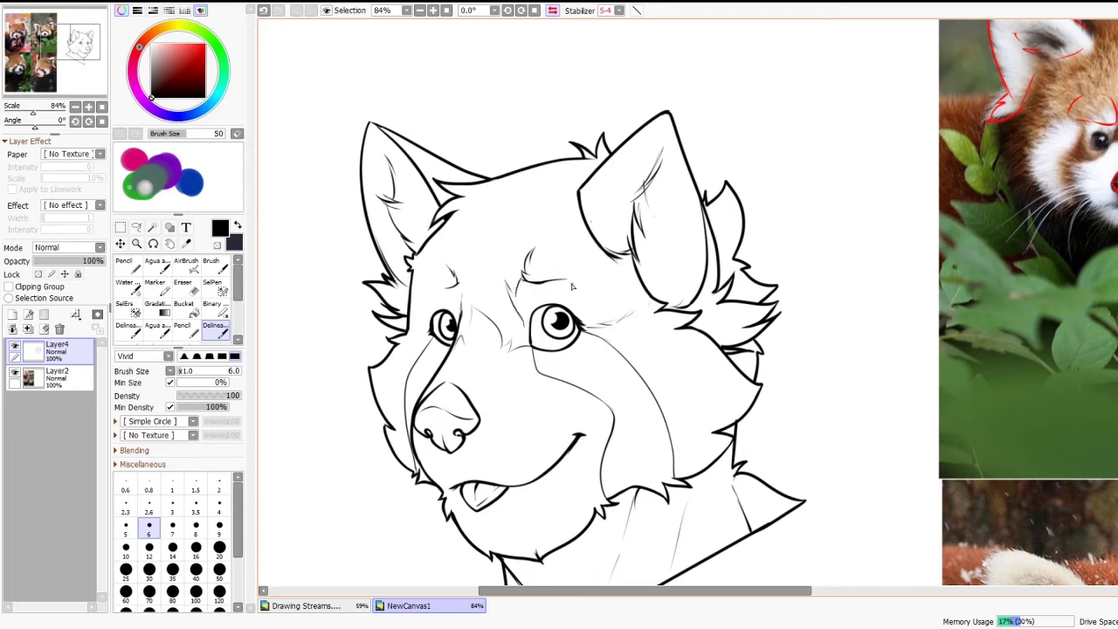
Step: Outline the outer edges of the brow patches beside both eyes with short jagged fur strokes
drag(581, 284, 601, 298)
drag(417, 312, 429, 294)
drag(592, 329, 599, 335)
drag(571, 313, 577, 308)
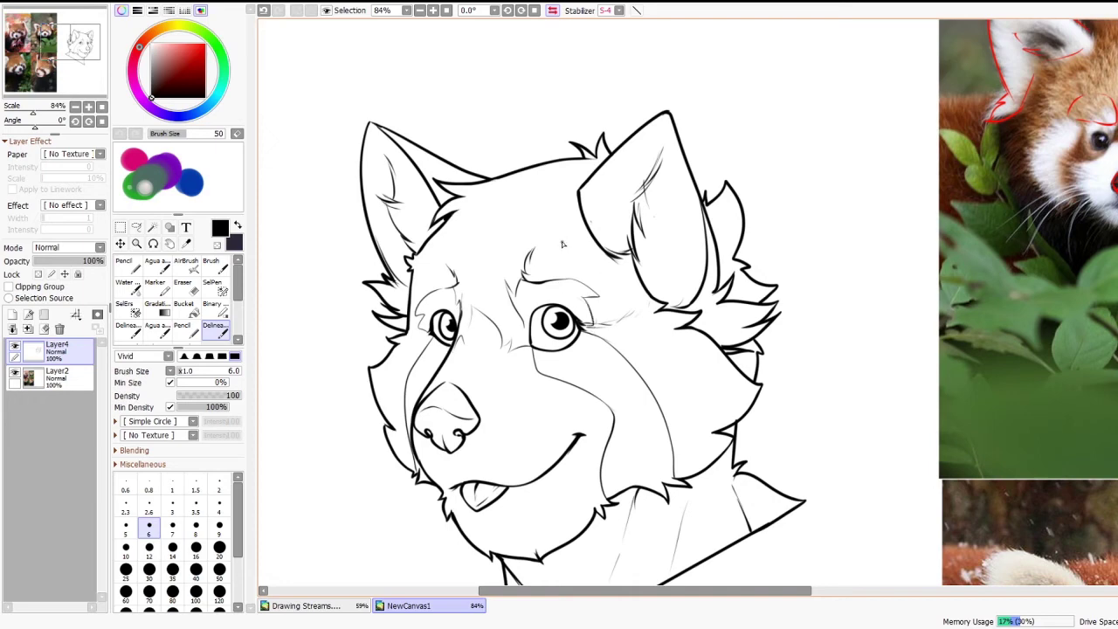
Step: Draw curved upper edges for the brow patches above both eyes and add a short fur stroke on the forehead
drag(536, 260, 575, 268)
drag(443, 279, 428, 292)
key(ctrl+z)
drag(478, 276, 470, 252)
Step: Start a selection with the SelPen at size 120, covering the near jaw's outer edge and the area under the near eye
scroll(576, 114, down, 4)
scroll(582, 227, up, 2)
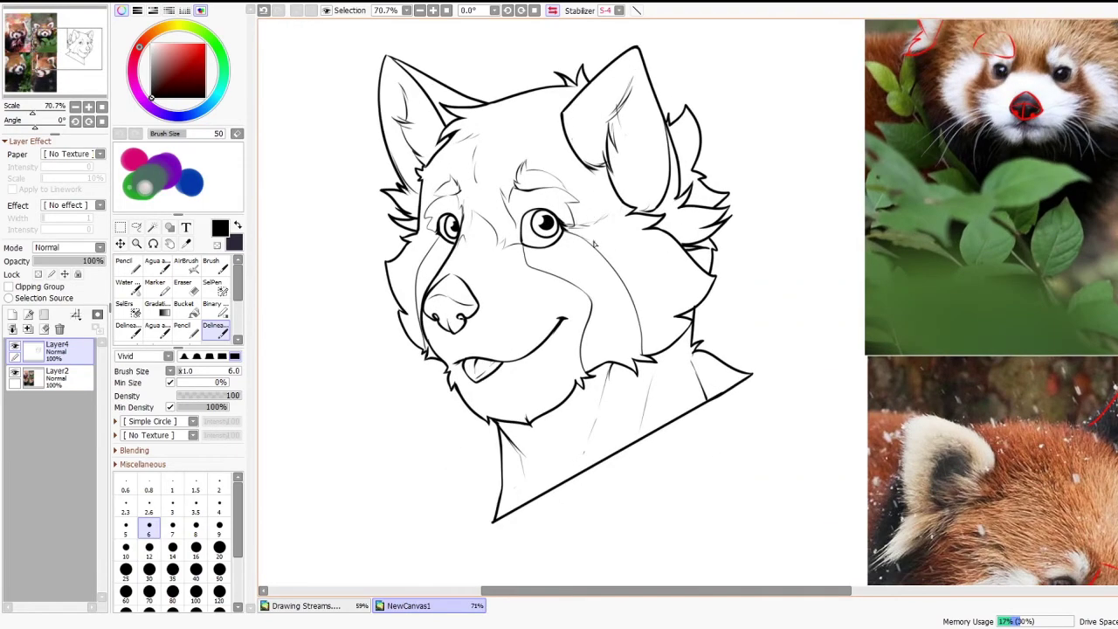
scroll(593, 244, down, 1)
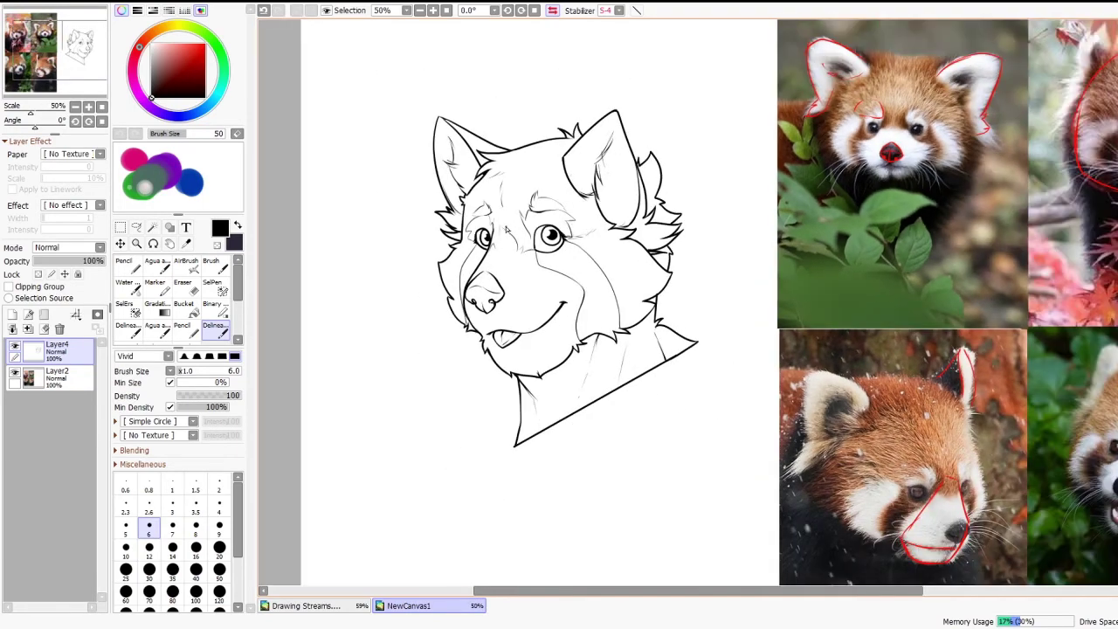
scroll(506, 230, up, 3)
click(220, 291)
scroll(749, 351, up, 4)
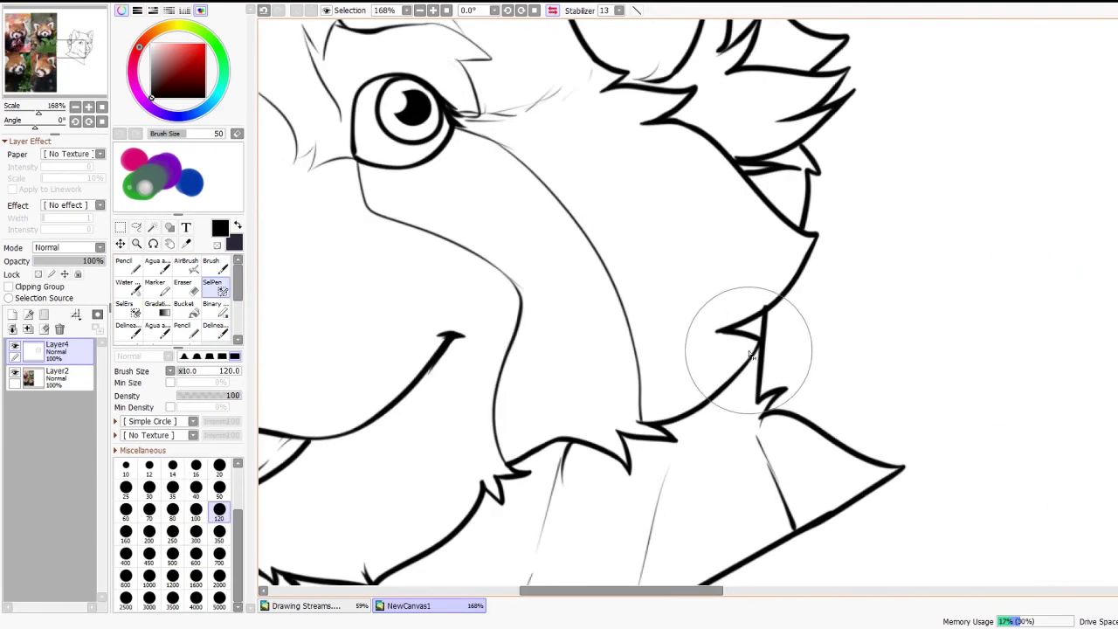
drag(834, 301, 733, 375)
scroll(475, 227, up, 1)
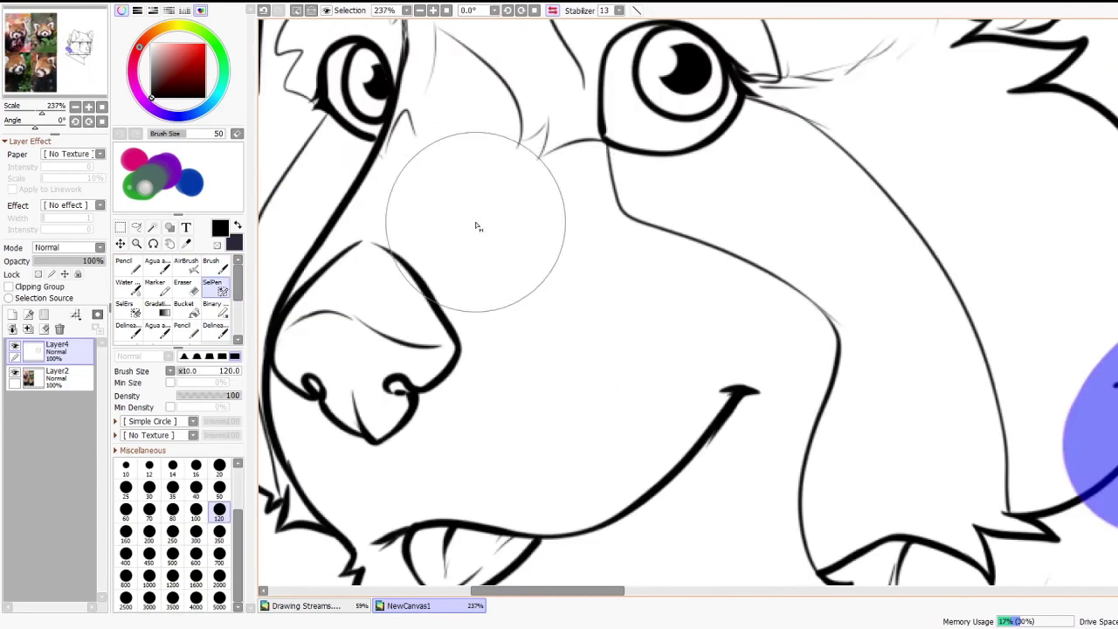
click(573, 228)
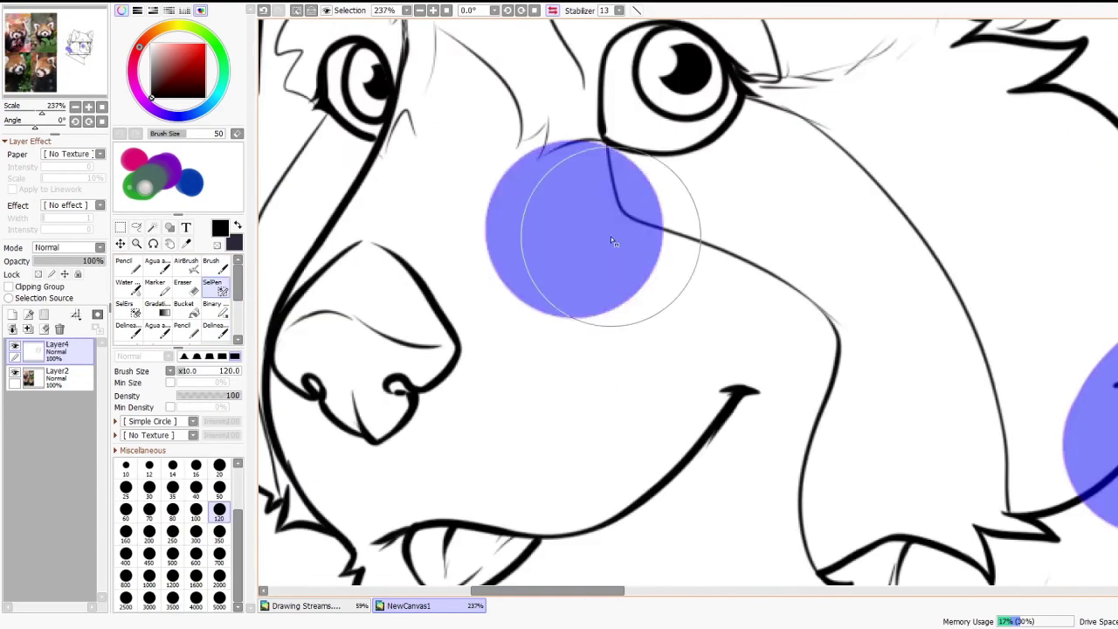
click(794, 187)
Step: Extend the painted selection over the near cheek marking, the mouth corner, the jaw and the neck
scroll(681, 305, down, 6)
drag(786, 232, 908, 411)
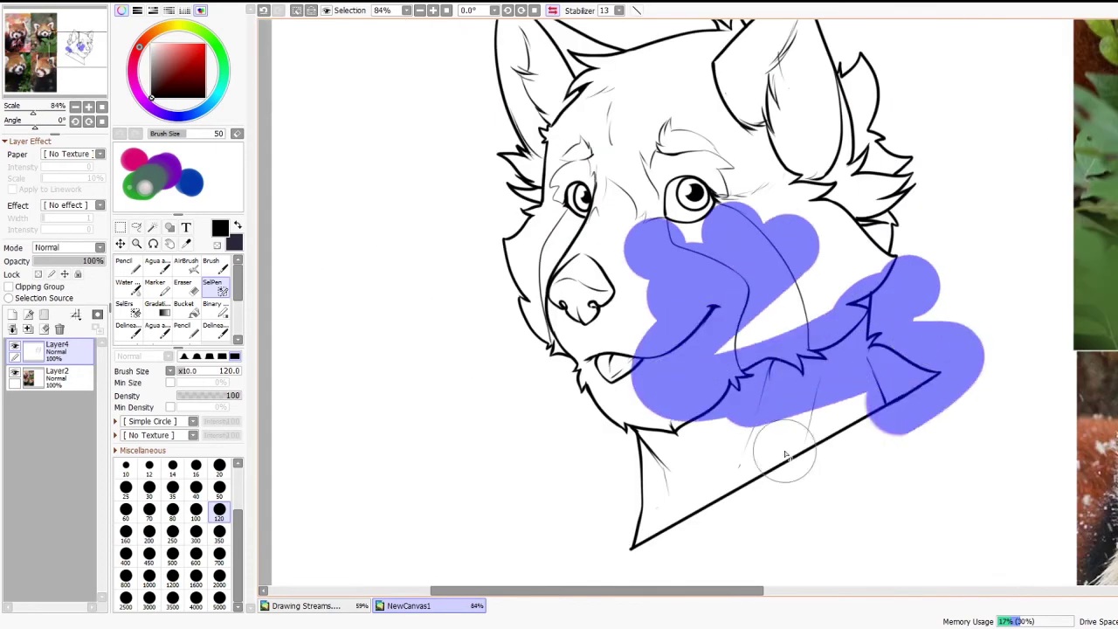
mouse_move(784, 456)
mouse_down()
mouse_move(704, 436)
mouse_move(694, 374)
mouse_move(880, 342)
mouse_move(755, 325)
mouse_up()
Step: Extend the painted selection over the lower muzzle, tongue, chin and the far side of the jaw
scroll(568, 338, up, 5)
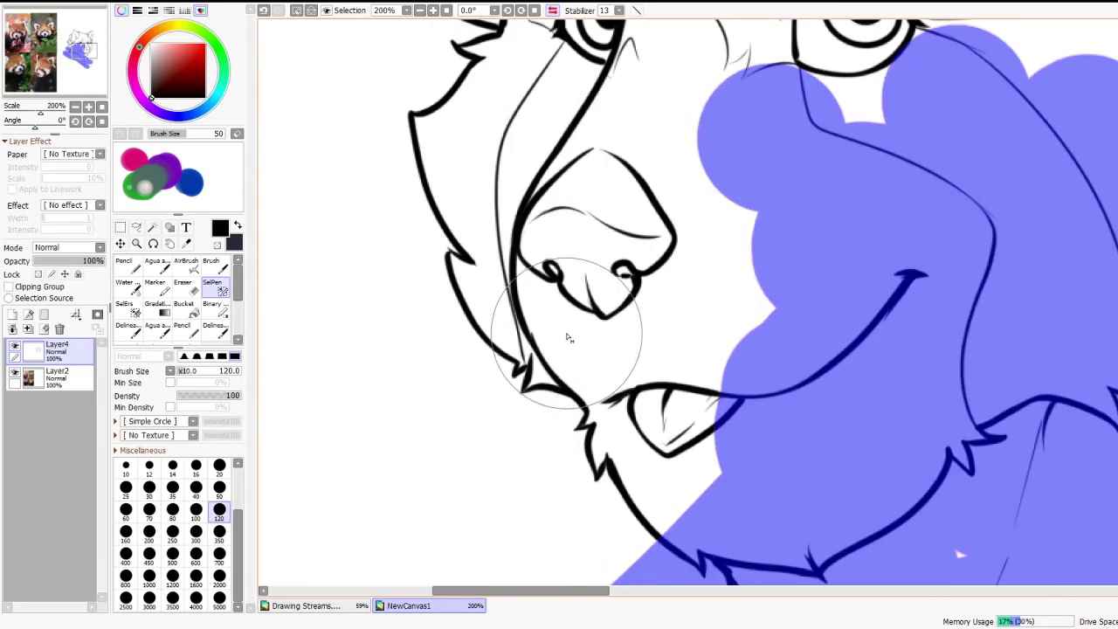
scroll(445, 301, up, 1)
mouse_move(461, 304)
mouse_down()
mouse_move(705, 464)
mouse_move(737, 601)
mouse_up()
scroll(512, 129, down, 4)
scroll(437, 189, up, 1)
scroll(448, 211, down, 3)
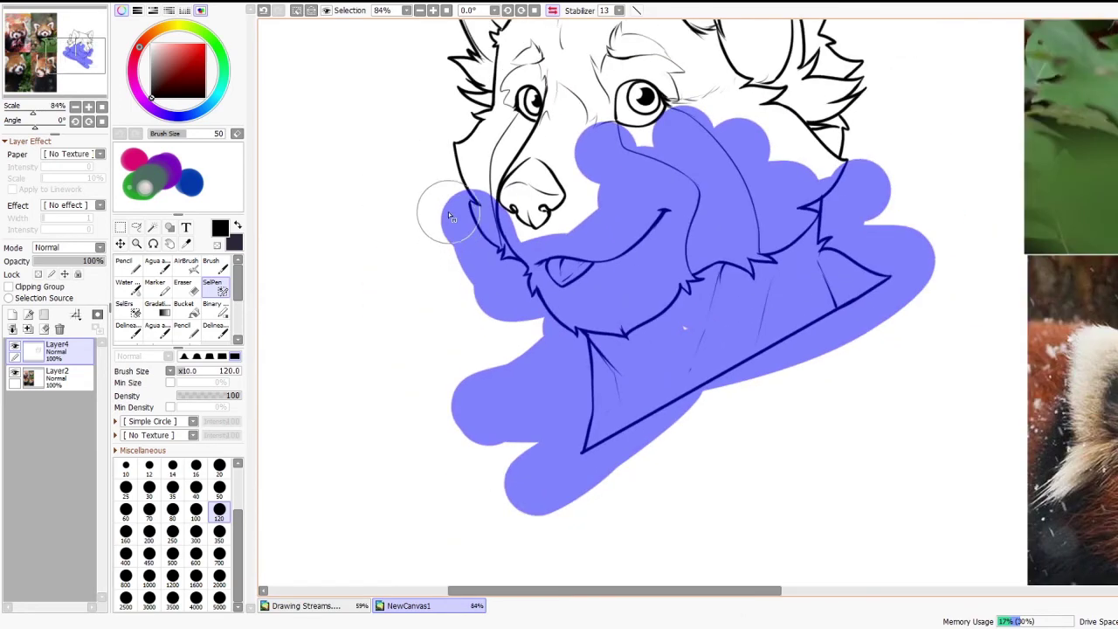
Step: Extend the painted selection over the far cheek's outer edge, and at SelPen size 50 along the marking line beneath the far eye
scroll(425, 164, up, 3)
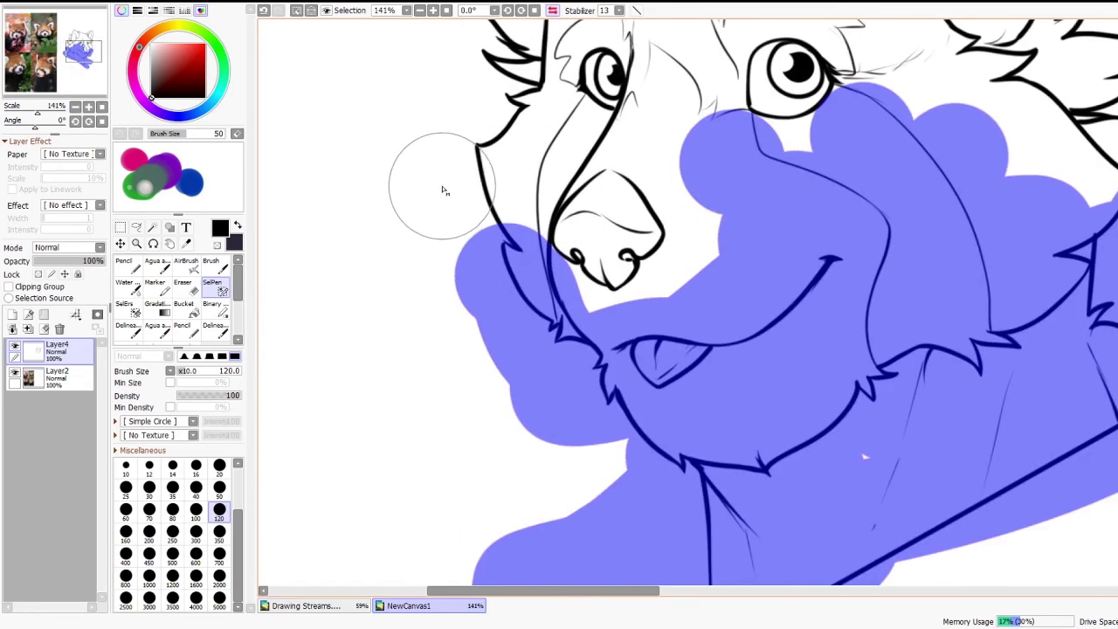
drag(443, 190, 483, 240)
click(219, 487)
scroll(585, 98, up, 3)
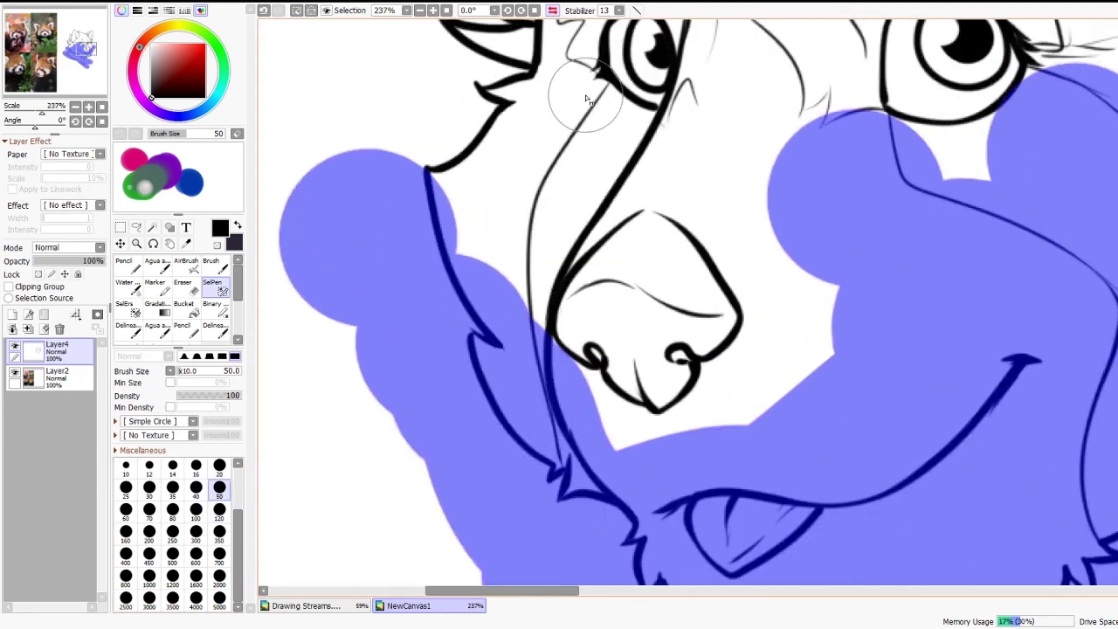
mouse_move(601, 92)
mouse_down()
mouse_move(524, 212)
mouse_move(510, 297)
mouse_up()
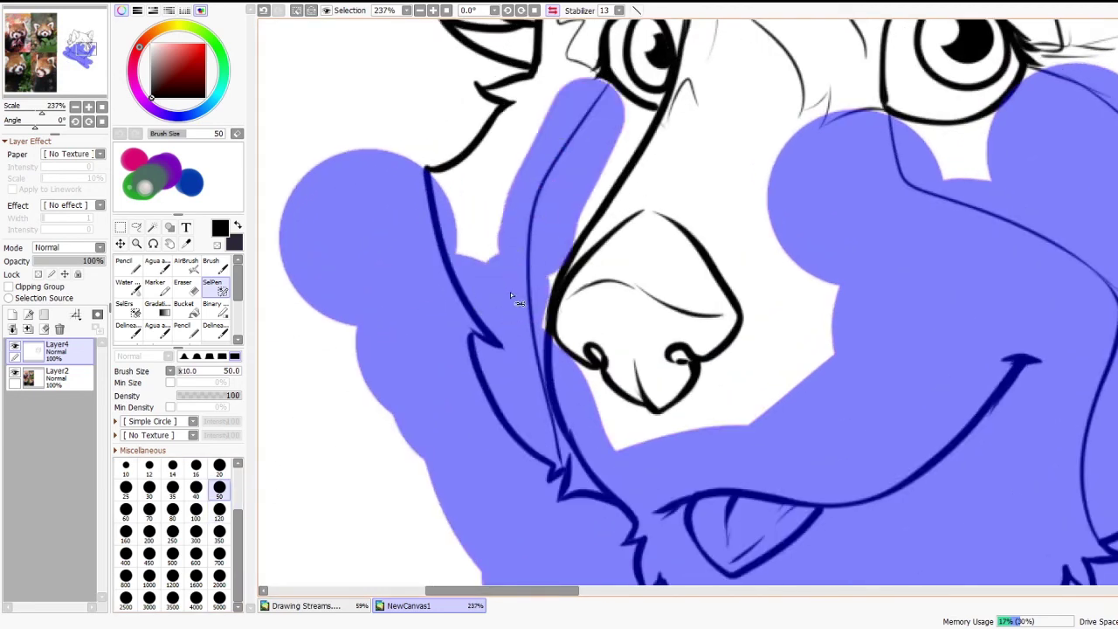
key(ctrl+z)
mouse_move(580, 110)
mouse_down()
mouse_move(494, 305)
mouse_move(503, 332)
mouse_up()
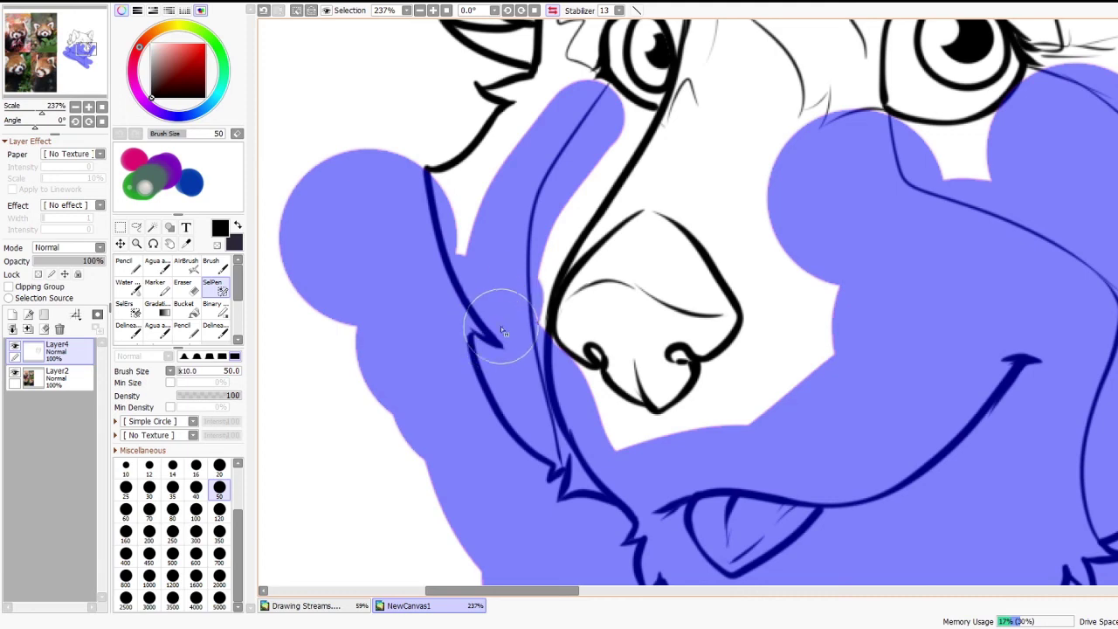
Step: Transform the selected lower face and neck, shortening them vertically from the lower edge with the Deform mode set, and apply the change
key(ctrl+t)
scroll(544, 99, down, 5)
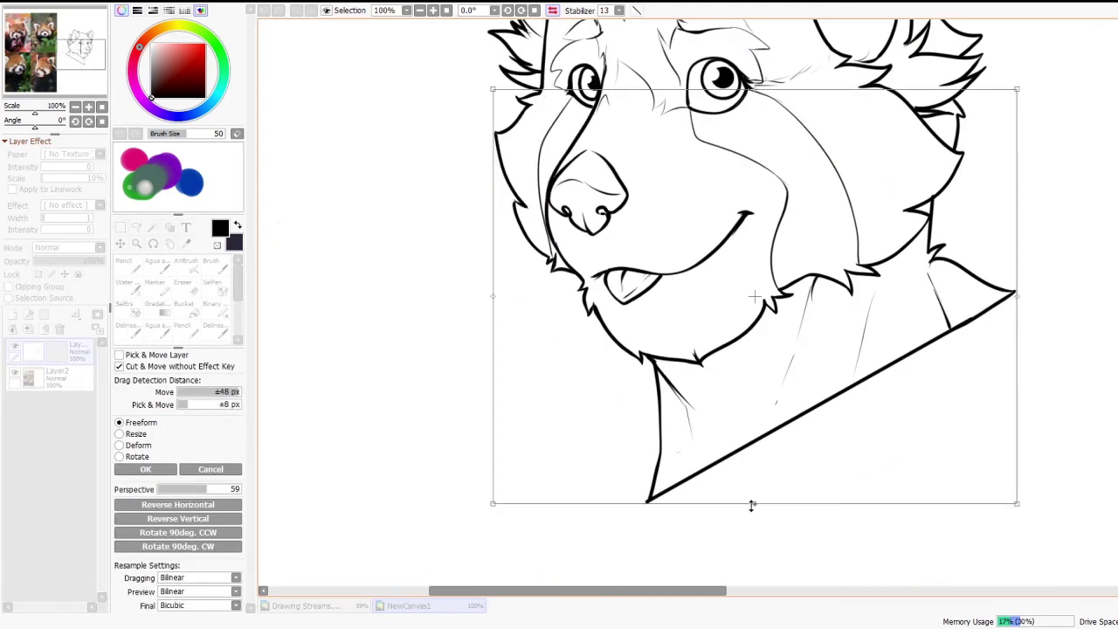
mouse_move(752, 505)
mouse_down()
mouse_move(733, 459)
mouse_move(752, 451)
mouse_up()
click(119, 444)
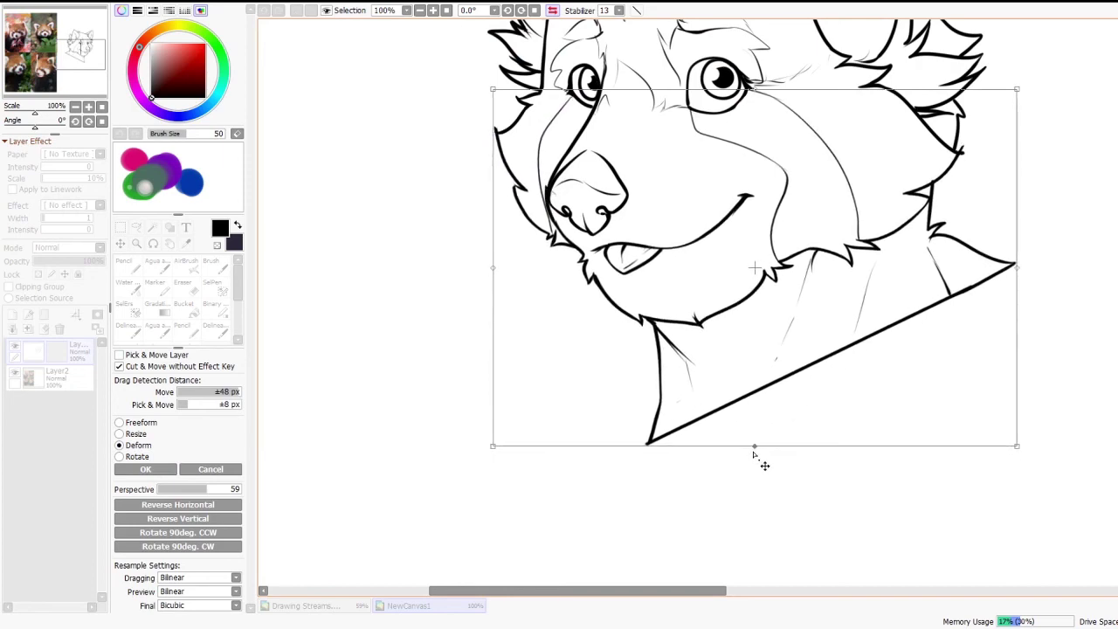
scroll(635, 357, down, 5)
scroll(655, 262, up, 4)
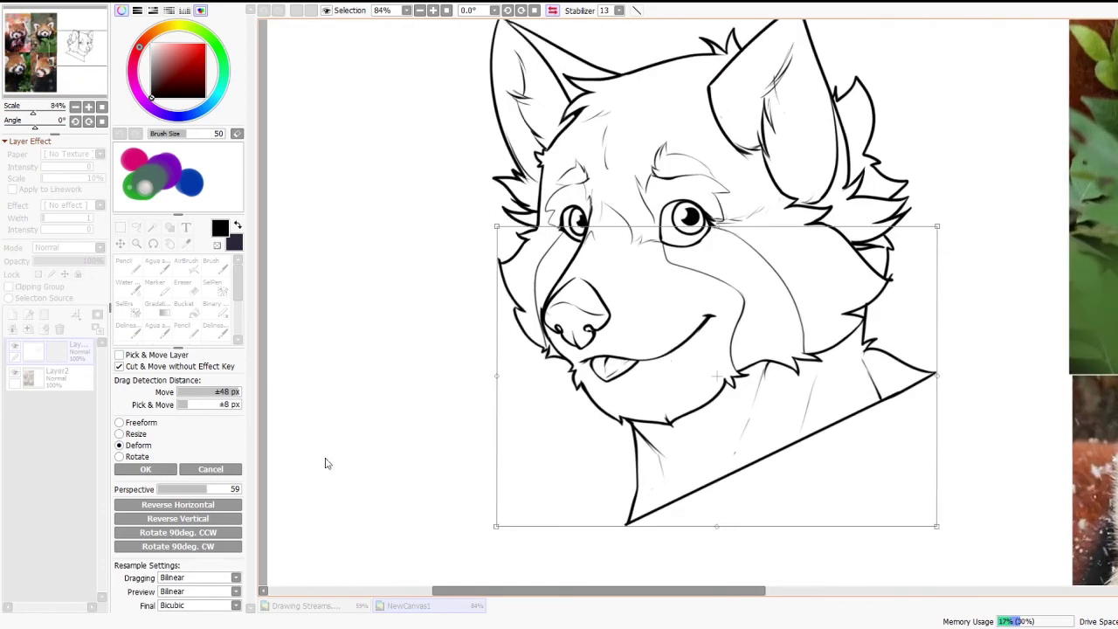
click(151, 471)
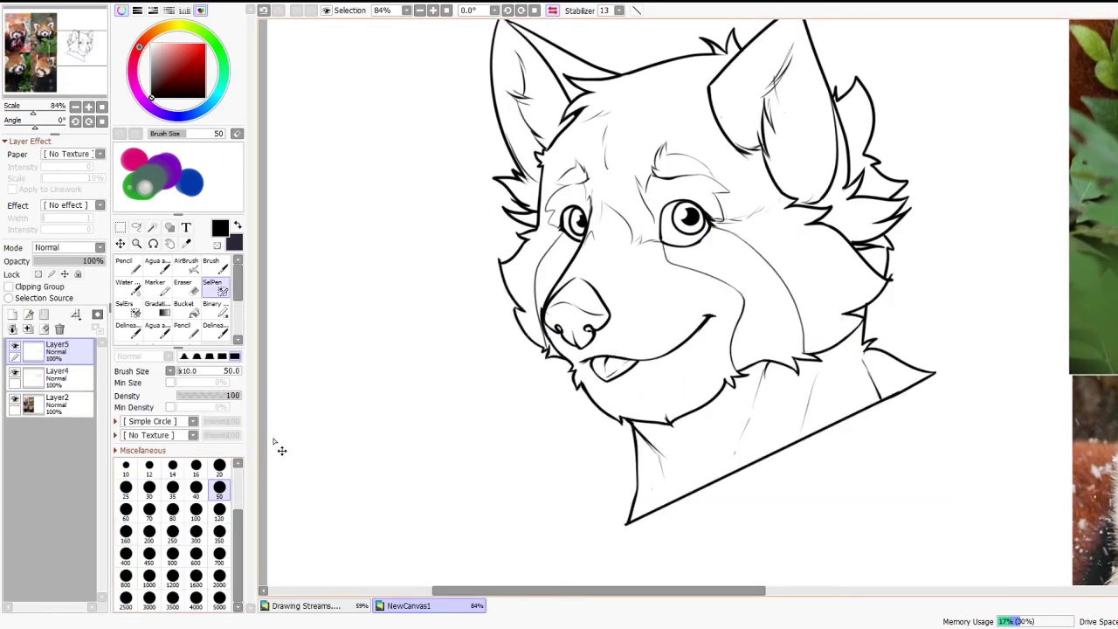
Step: Retouch the marking line on the far cheek beside the nose with a short pen stroke at size 6
scroll(666, 311, up, 3)
click(184, 286)
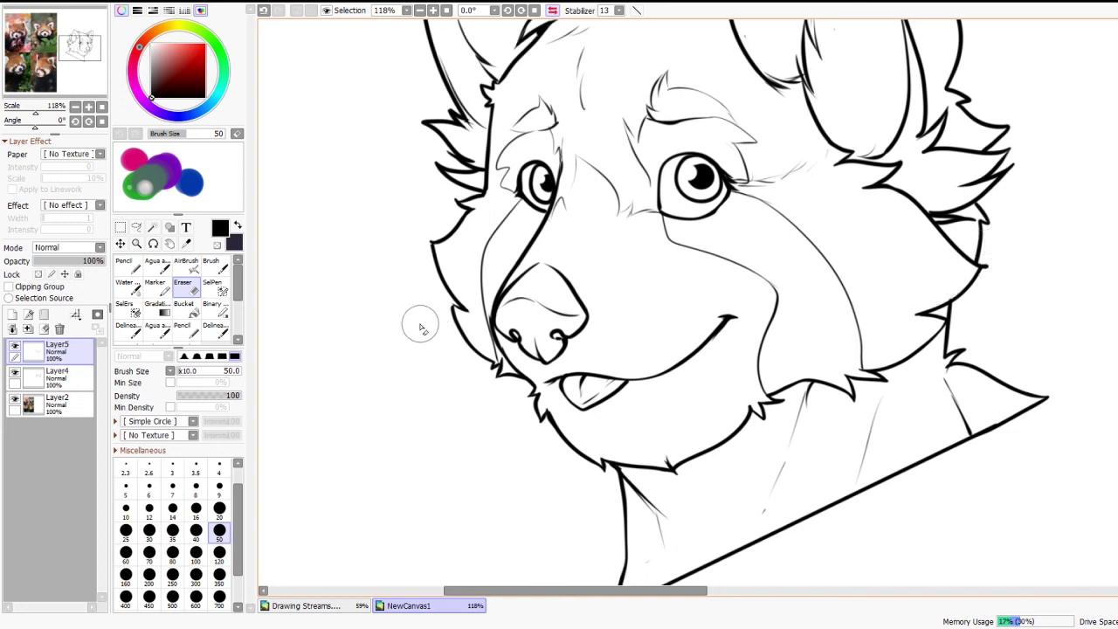
click(215, 329)
drag(486, 310, 493, 333)
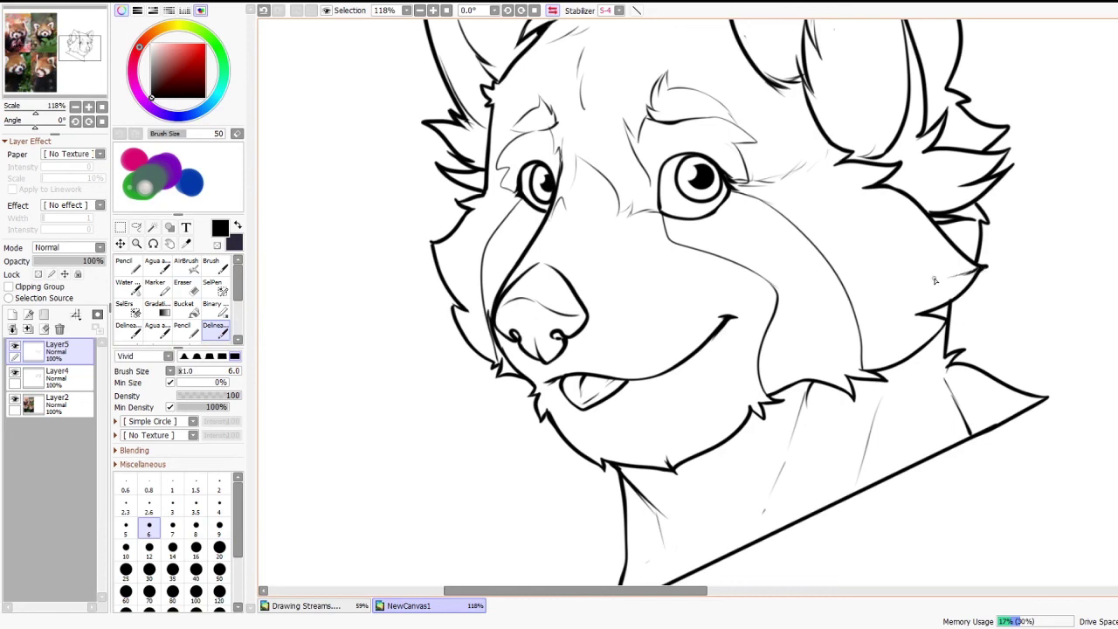
scroll(706, 247, down, 4)
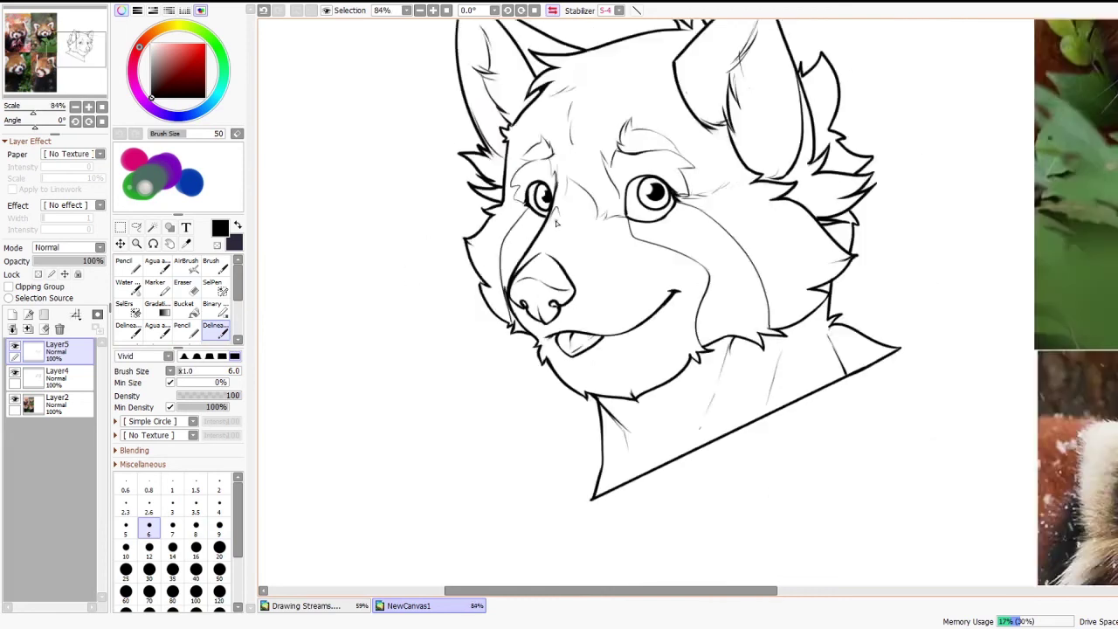
scroll(641, 190, up, 2)
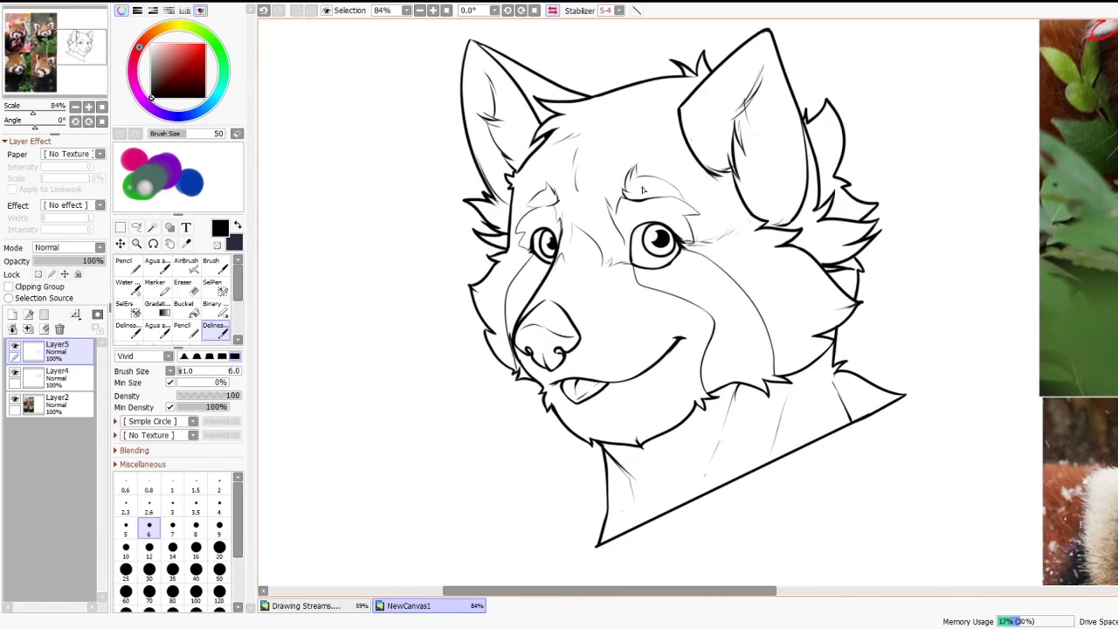